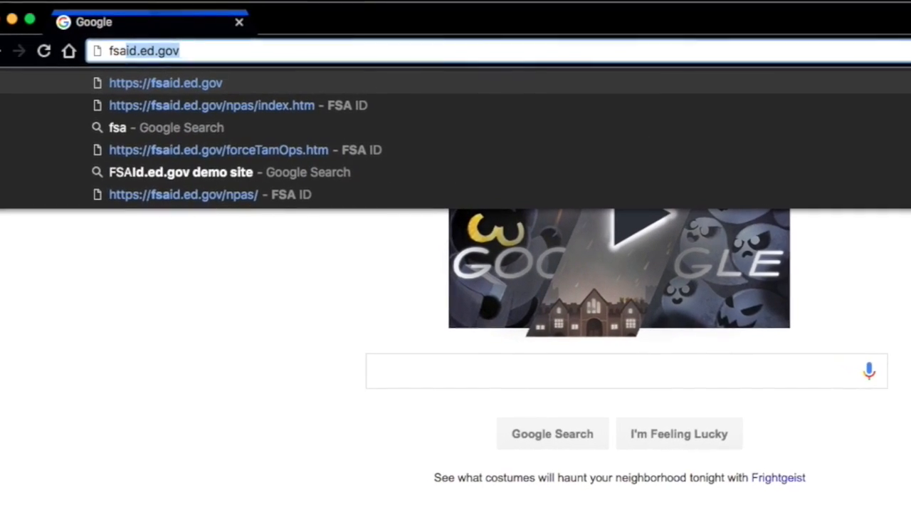
Go to fsaid.ed.gov and start the e-mail address on the Create An FSA ID form.
type("ed.gov")
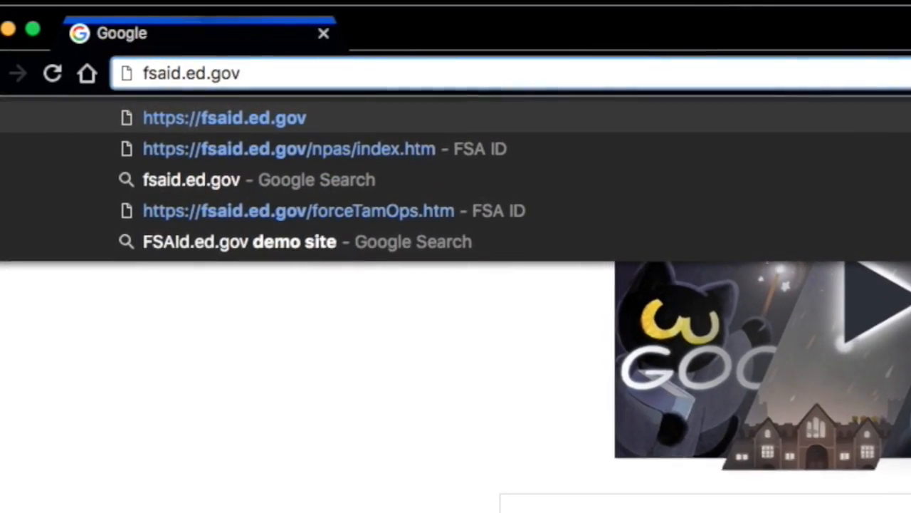
key("Return")
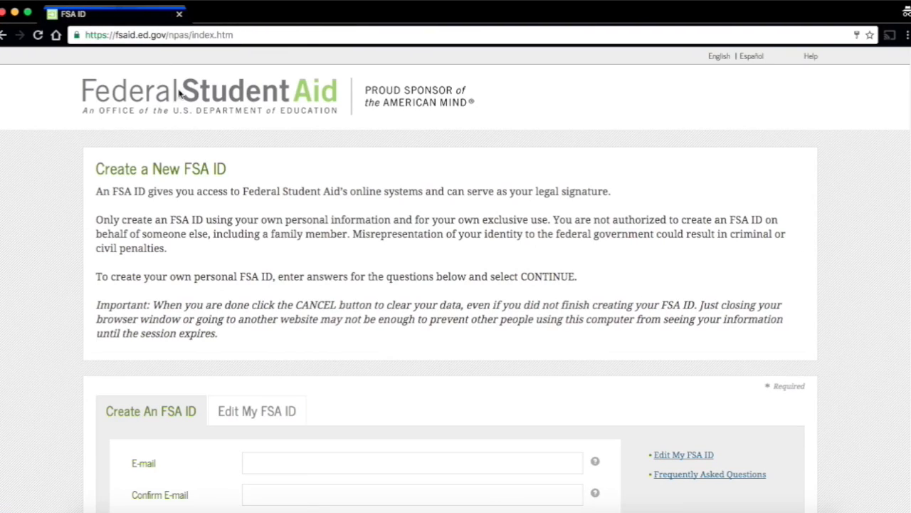
scroll(230, 128, "down", 3)
scroll(230, 128, "down", 5)
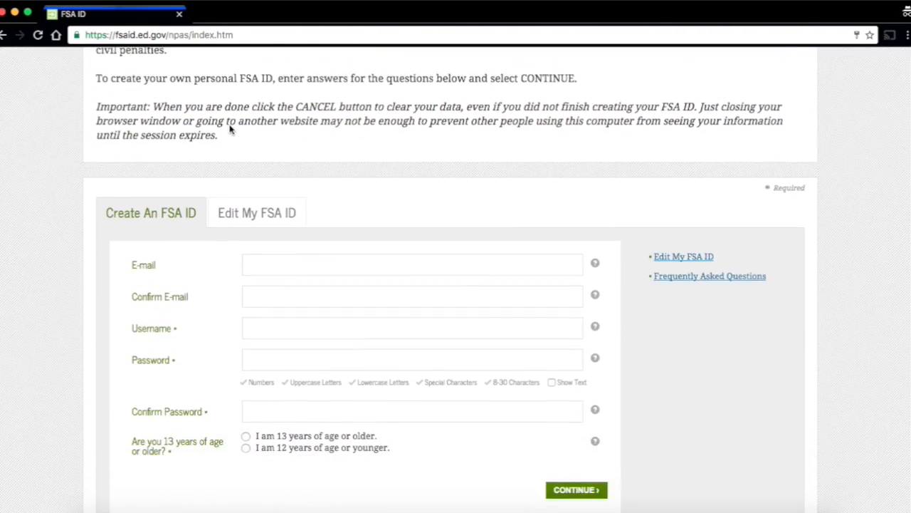
left_click(258, 189)
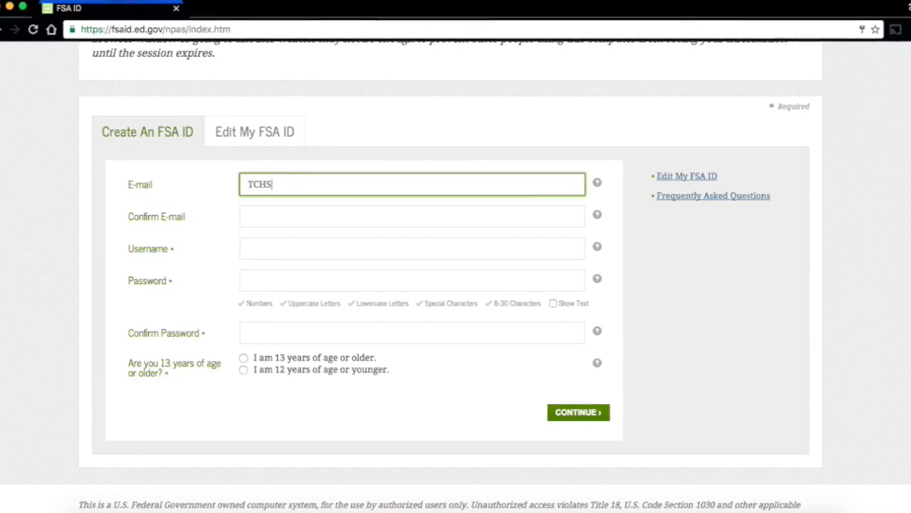
Enter the account e-mail address in both the E-mail and Confirm E-mail fields.
key("Tab")
key("Tab")
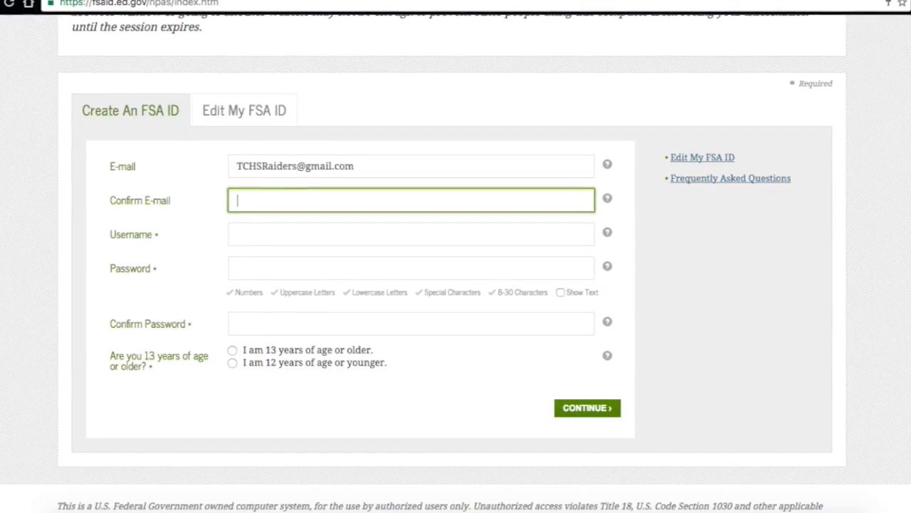
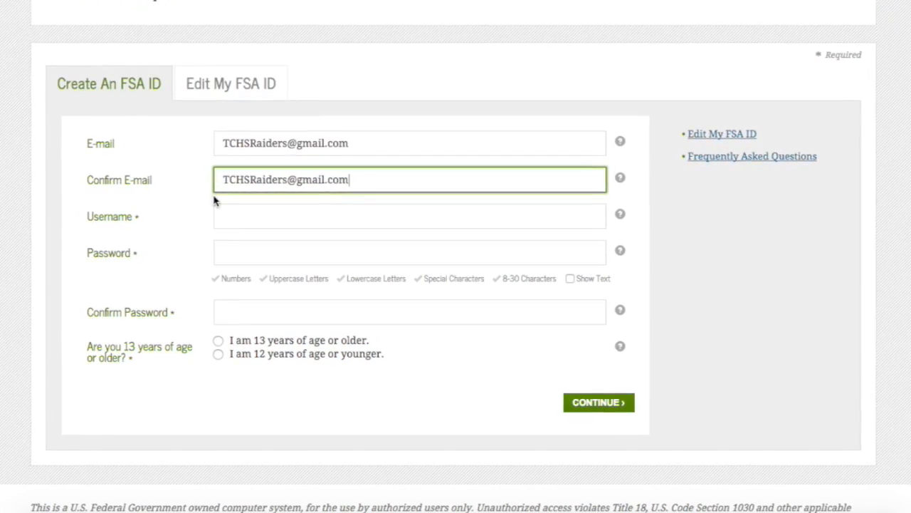
left_click(235, 223)
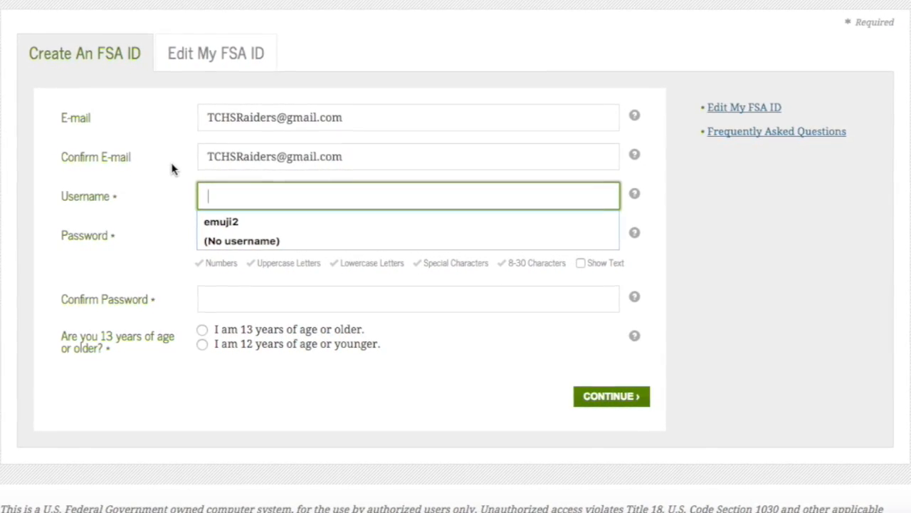
Choose an available username, enter and confirm the password, and select 'I am 13 years of age or older'.
type("Stude")
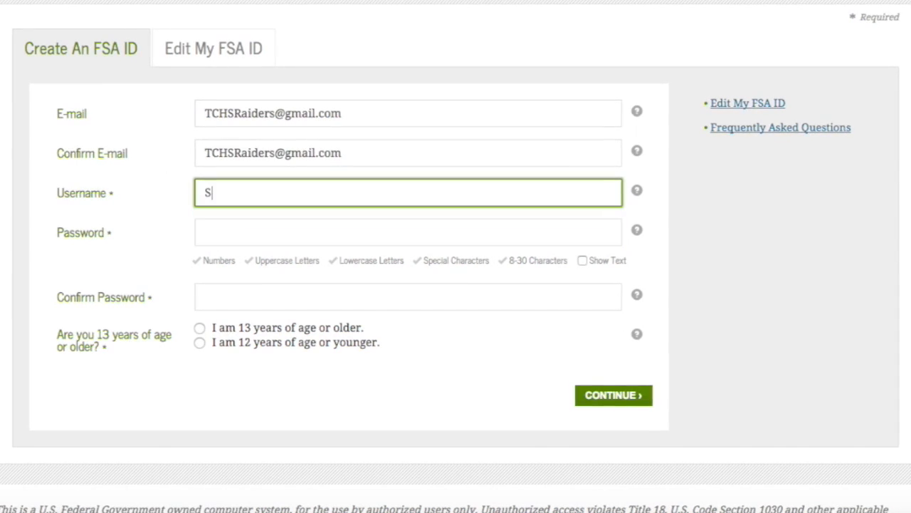
type("ntExample")
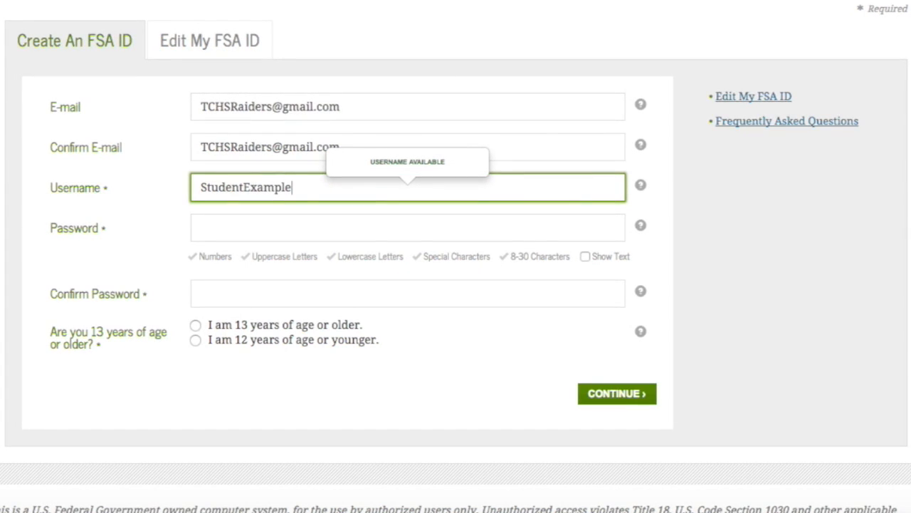
left_click(199, 254)
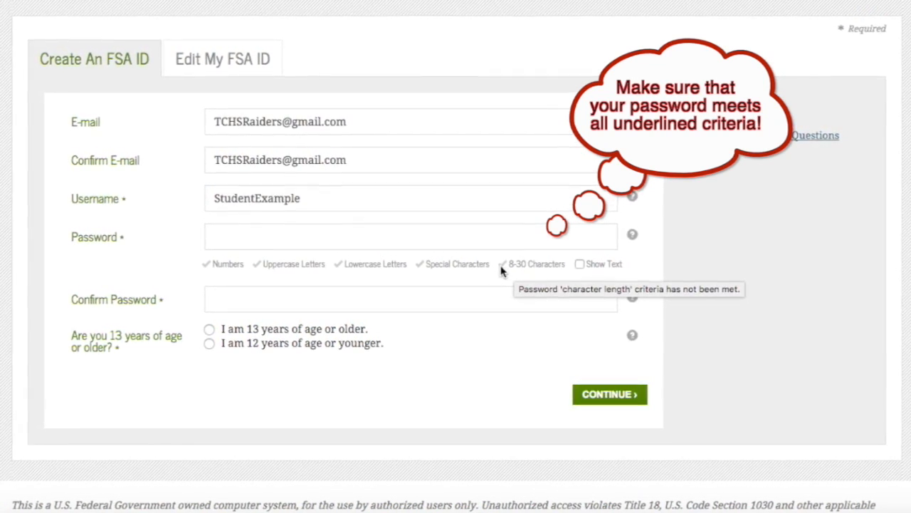
left_click(272, 241)
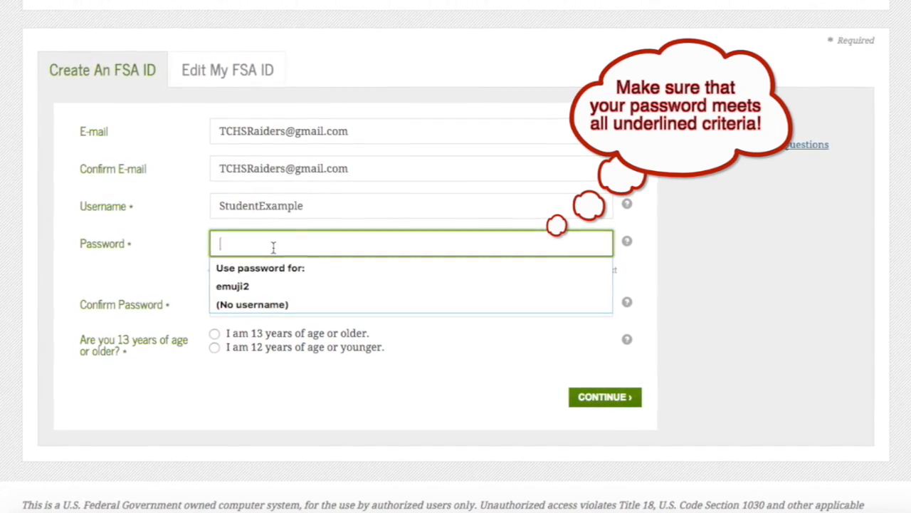
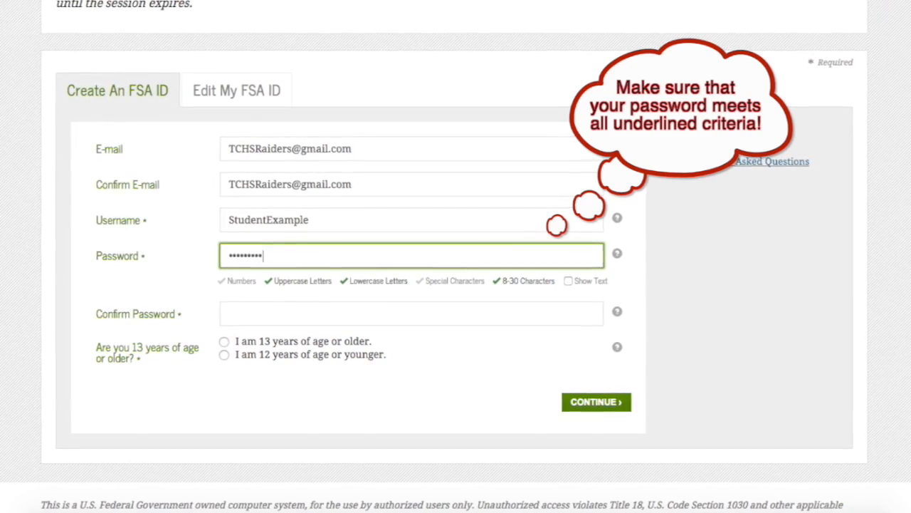
left_click(276, 311)
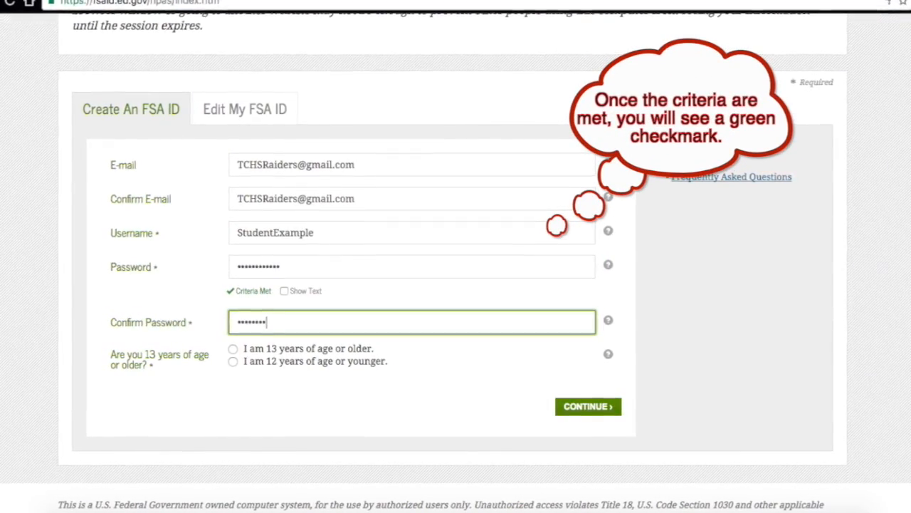
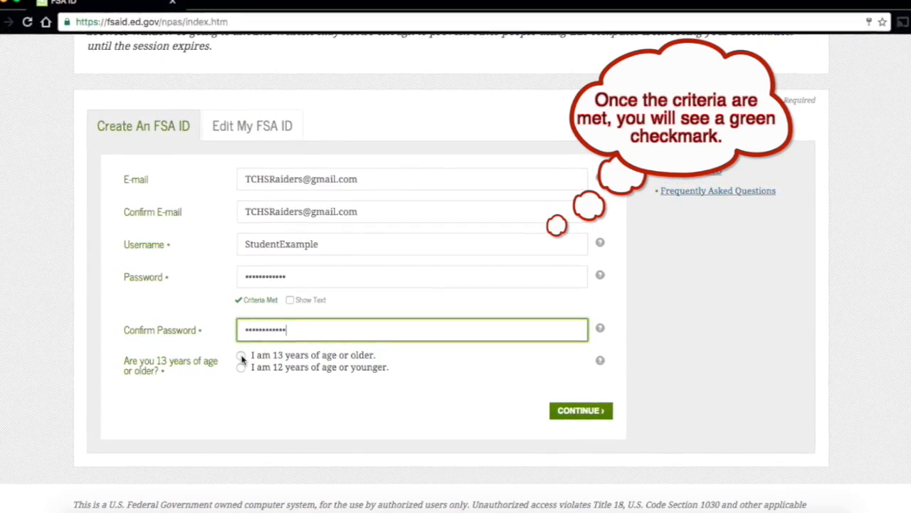
left_click(242, 356)
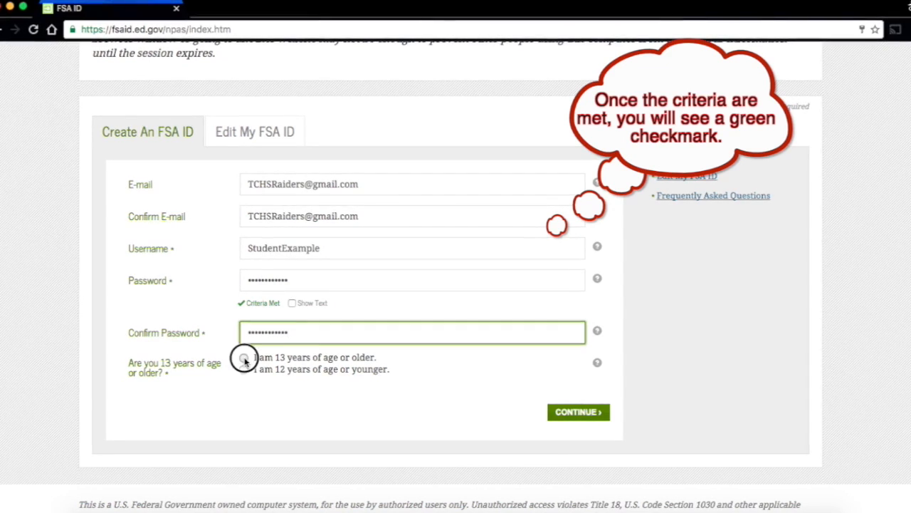
scroll(387, 370, "down", 1)
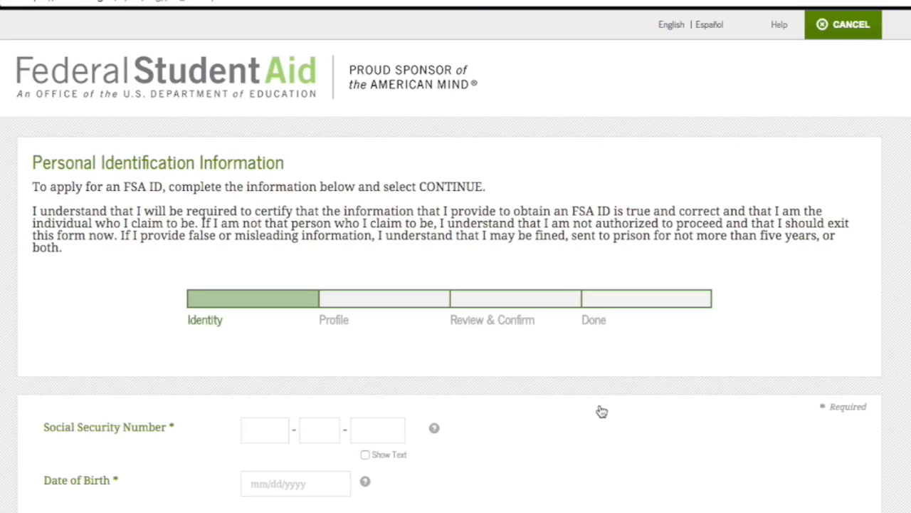
Enter the student's Social Security number and date of birth.
scroll(503, 288, "down", 3)
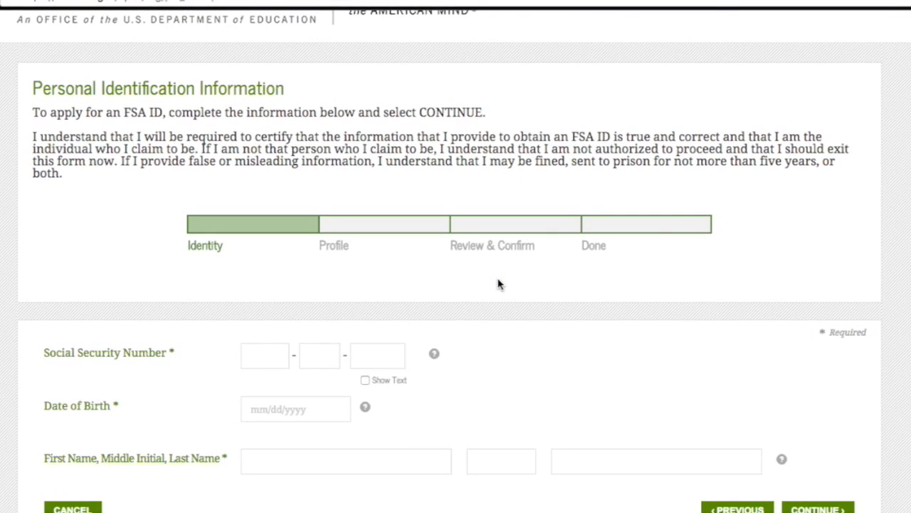
scroll(500, 285, "down", 1)
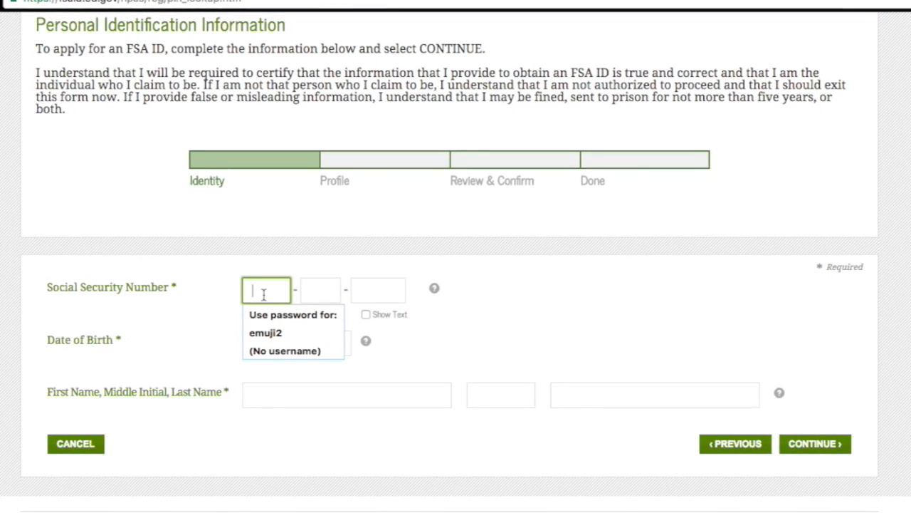
type("123")
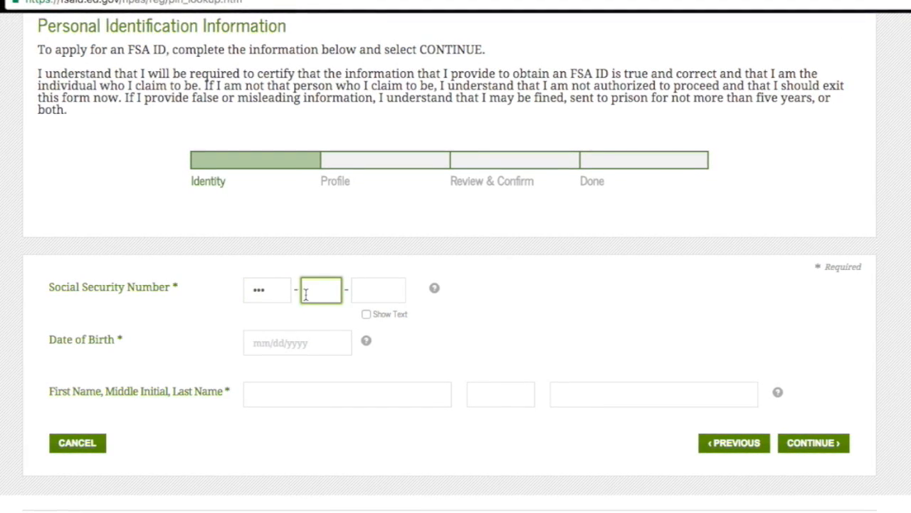
type("123")
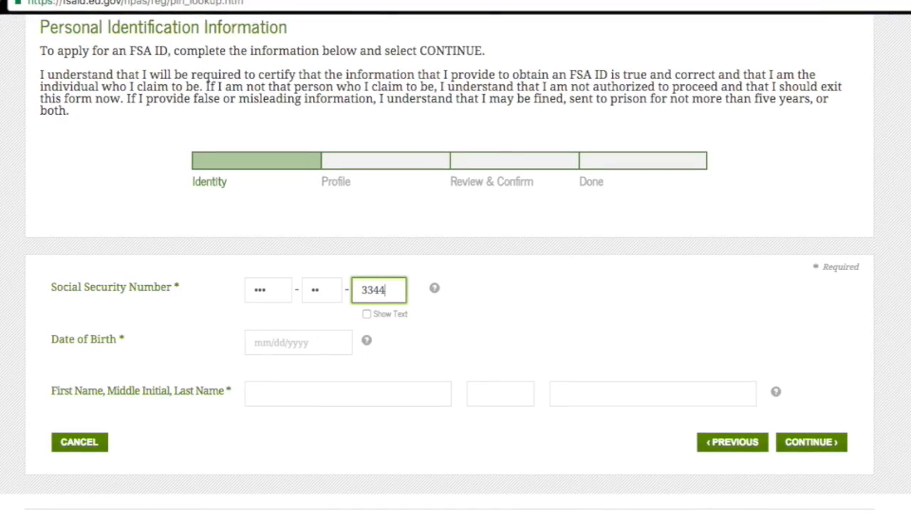
left_click(302, 342)
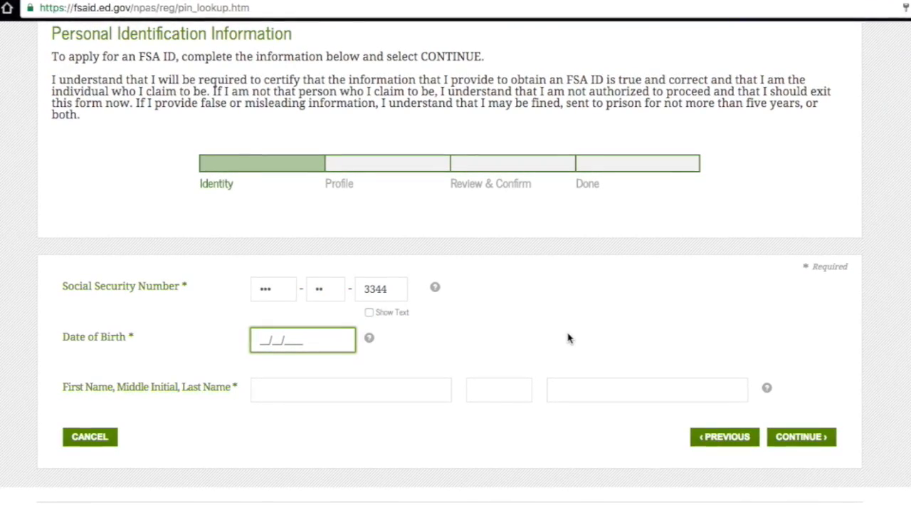
type("01/01/")
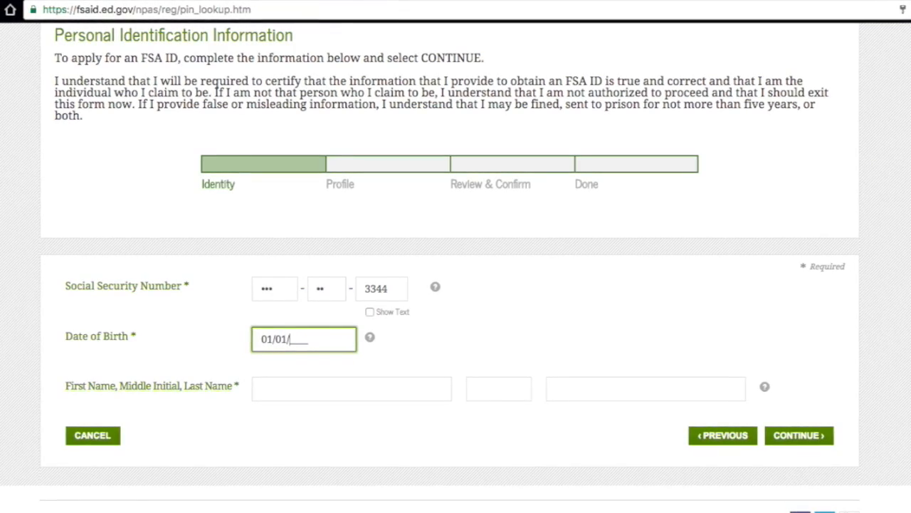
type("1999")
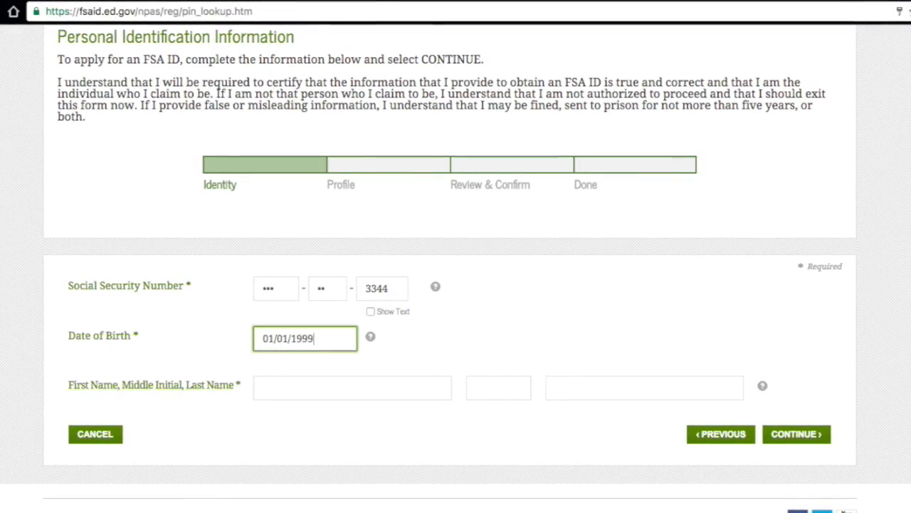
Enter the student's first name, middle initial and last name, then continue.
left_click(358, 386)
type("Student")
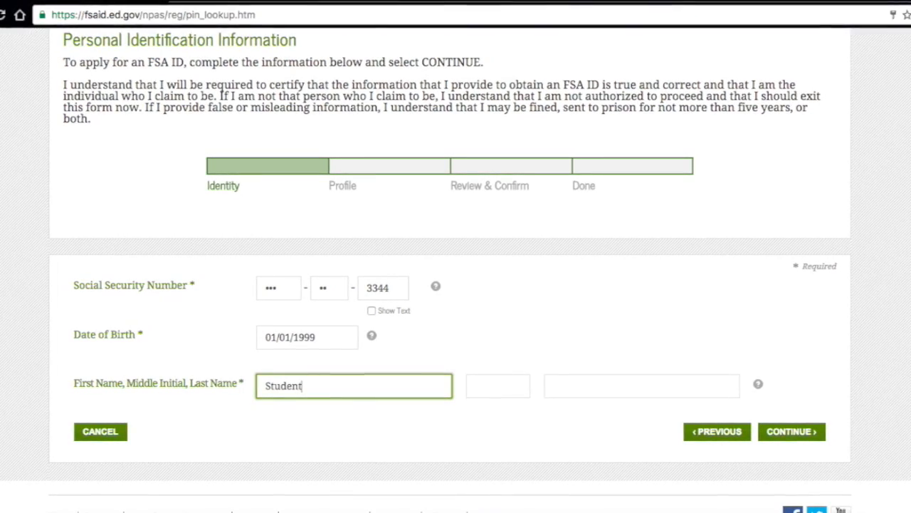
key("Tab")
type("A")
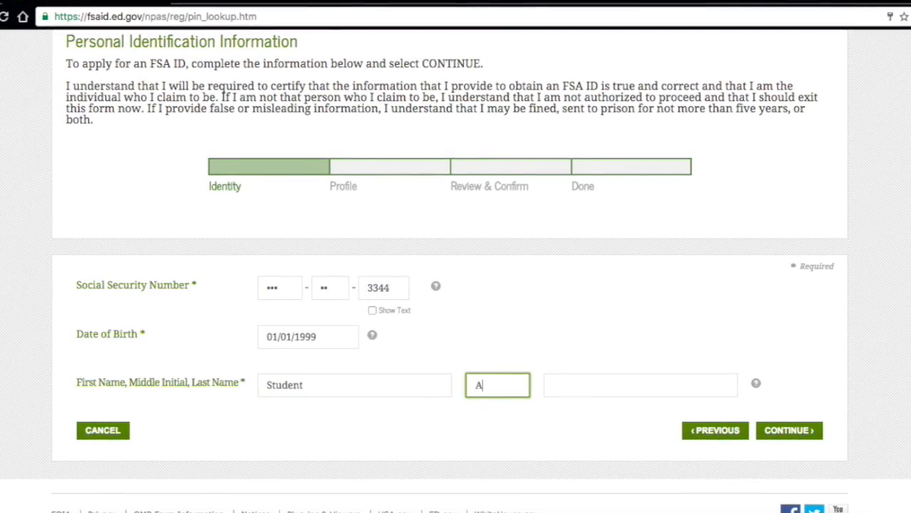
key("Tab")
type("Somevody")
key("BackSpace")
key("BackSpace")
key("BackSpace")
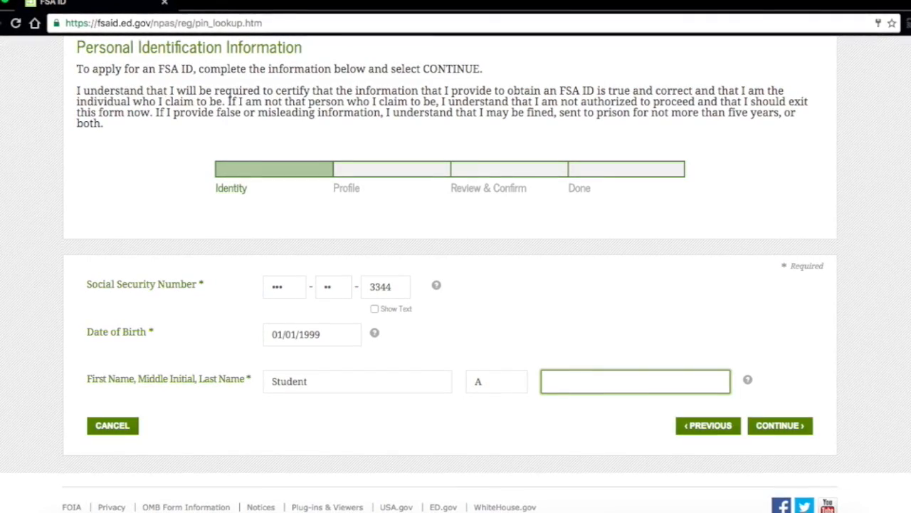
type("Someone")
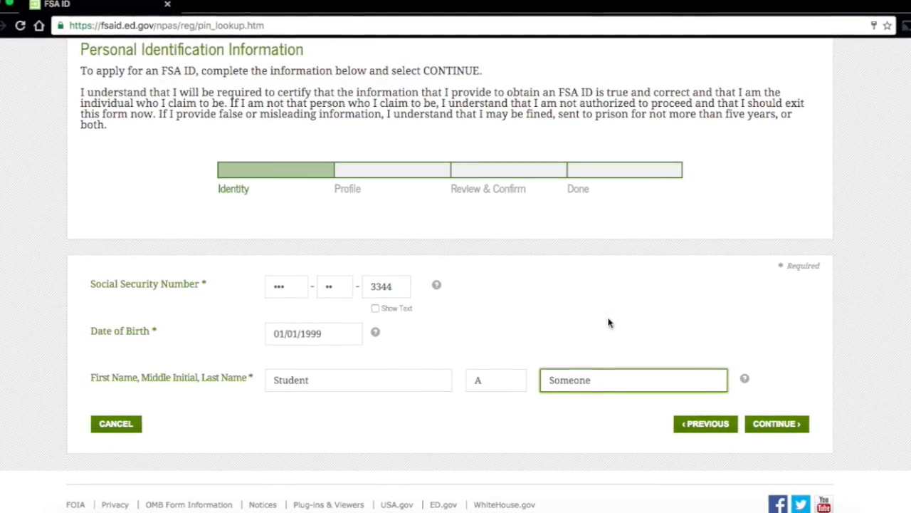
left_click(775, 424)
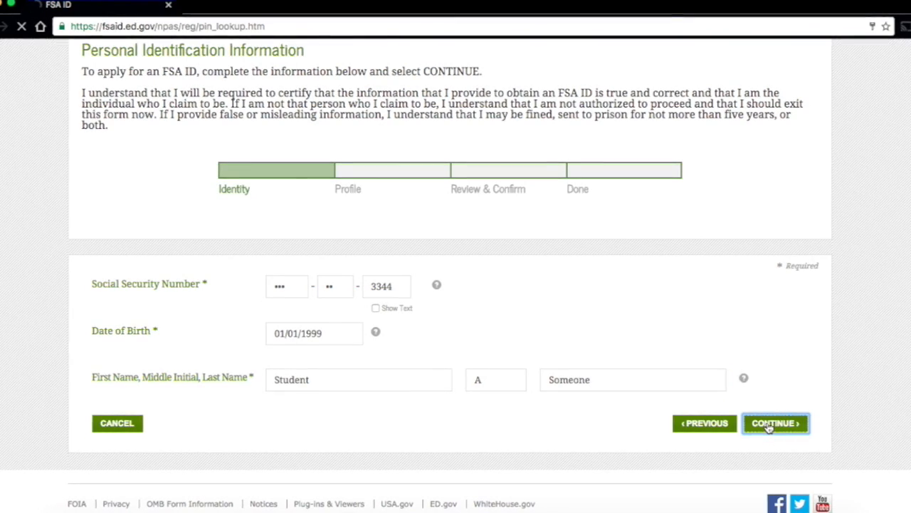
Enter the street mailing address on the profile form.
scroll(602, 291, "down", 5)
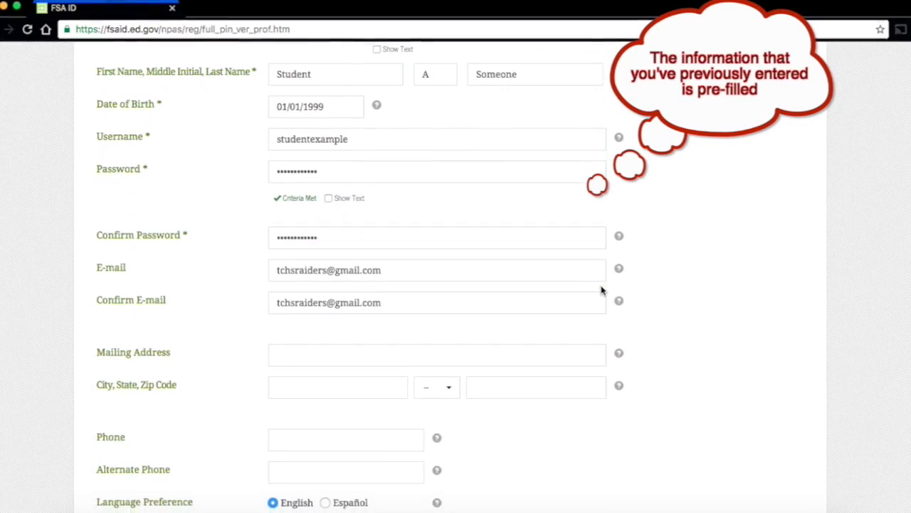
left_click(295, 302)
left_click(294, 391)
scroll(366, 429, "up", 2)
scroll(356, 399, "down", 2)
scroll(325, 240, "up", 3)
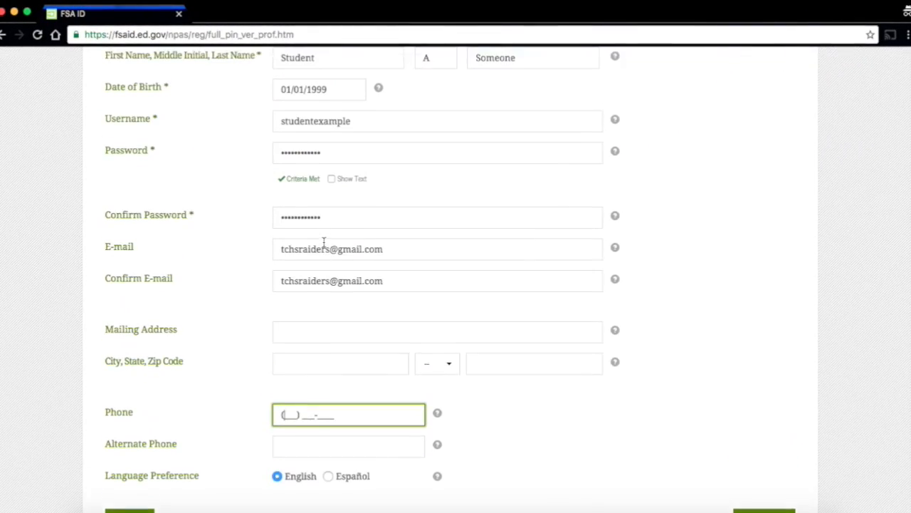
scroll(323, 246, "down", 3)
left_click(296, 230)
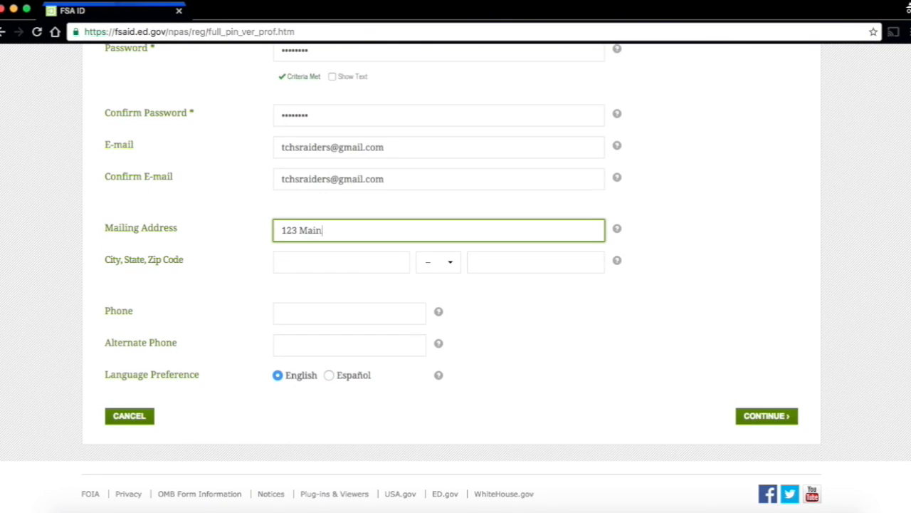
Fill in the city, choose Kentucky as the state, add ZIP and phone, and continue.
key("Tab")
key("Tab")
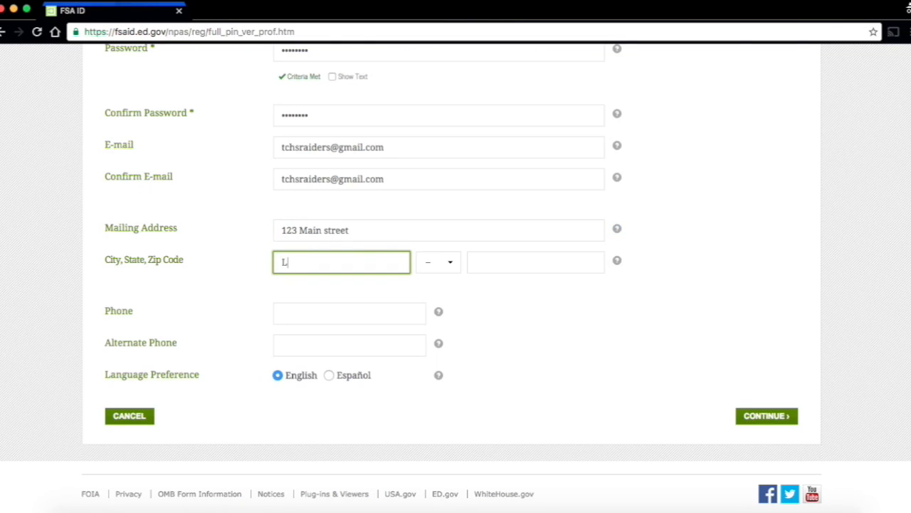
key("Tab")
key("Down")
key("Down")
key("Down")
key("Down")
key("Down")
key("Down")
key("Down")
key("Down")
key("Down")
key("Down")
key("Down")
key("Down")
key("Down")
key("Down")
key("Down")
key("Down")
key("Down")
key("Down")
key("Down")
key("Down")
key("Down")
key("Down")
key("Down")
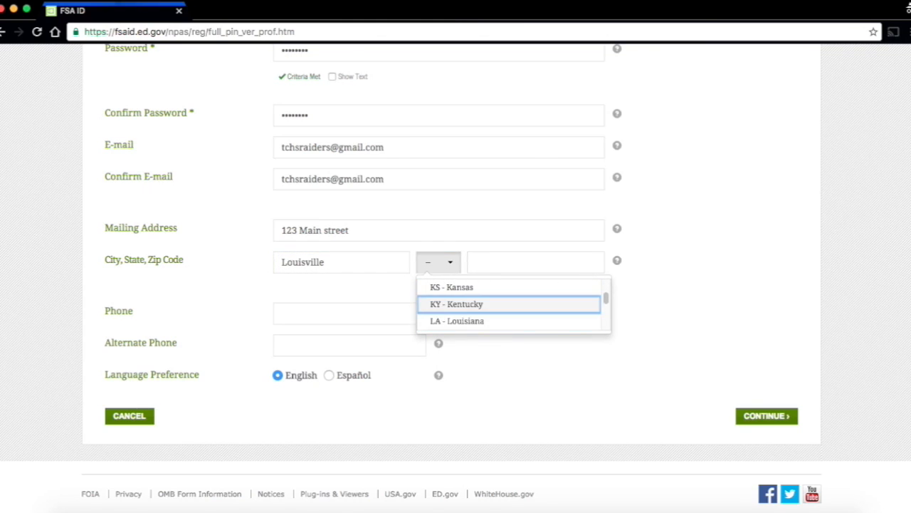
left_click(446, 306)
left_click(502, 258)
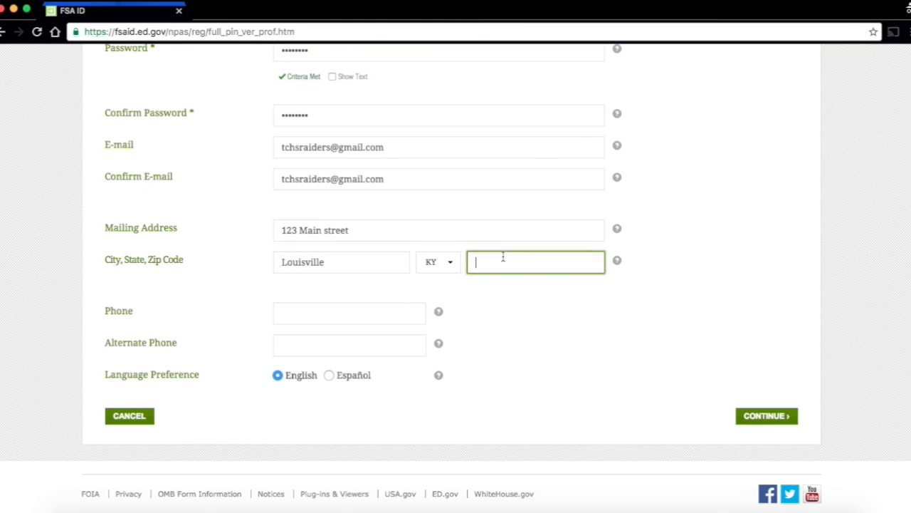
left_click(299, 315)
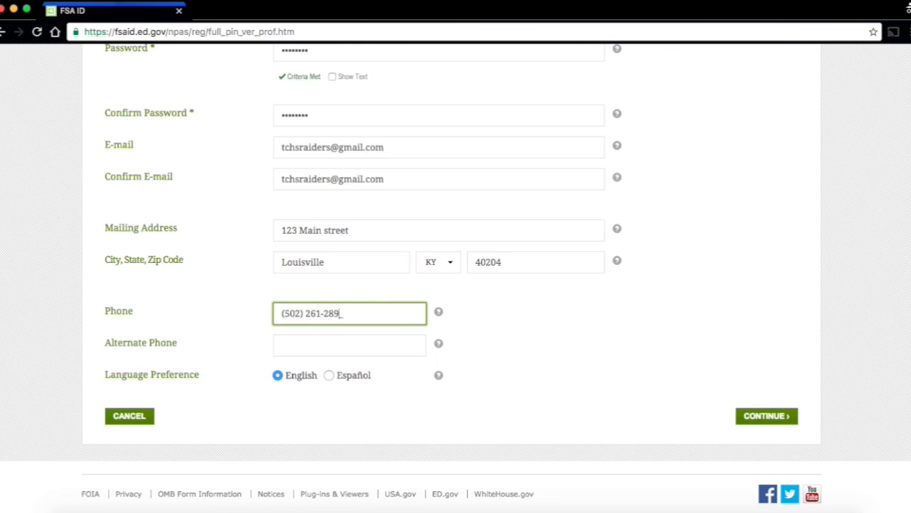
left_click(763, 416)
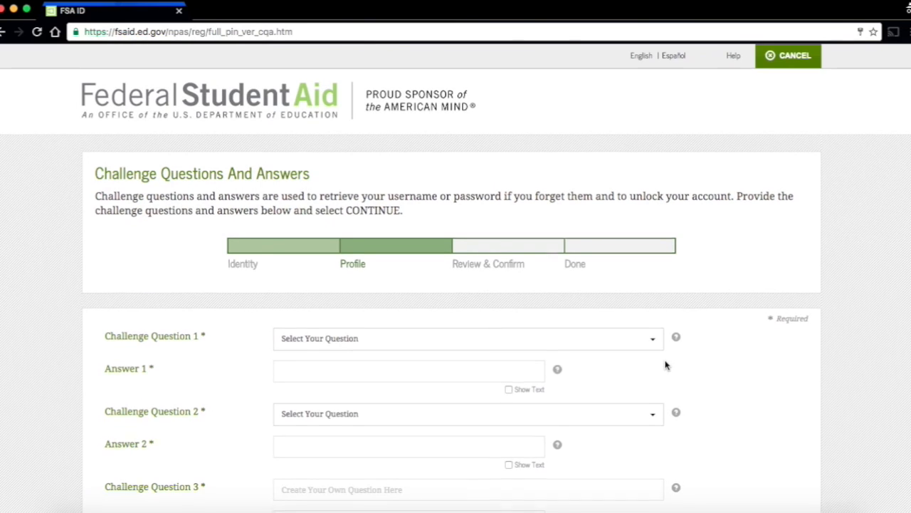
Answer challenge questions 1 and 2, the elementary school and first boss questions.
scroll(666, 365, "down", 8)
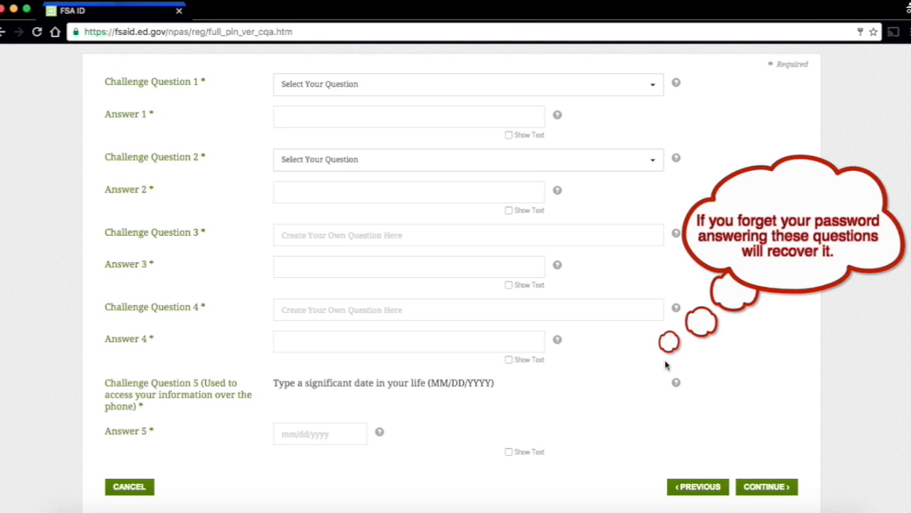
left_click(646, 86)
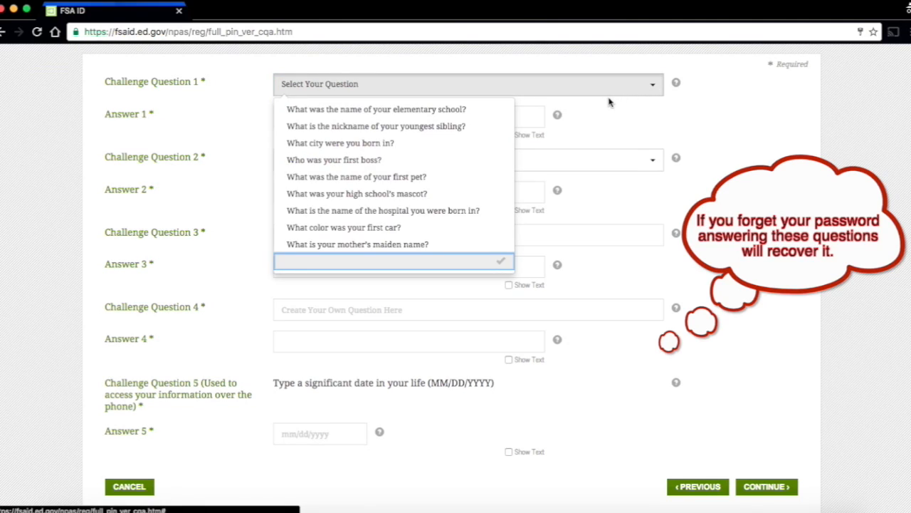
left_click(461, 114)
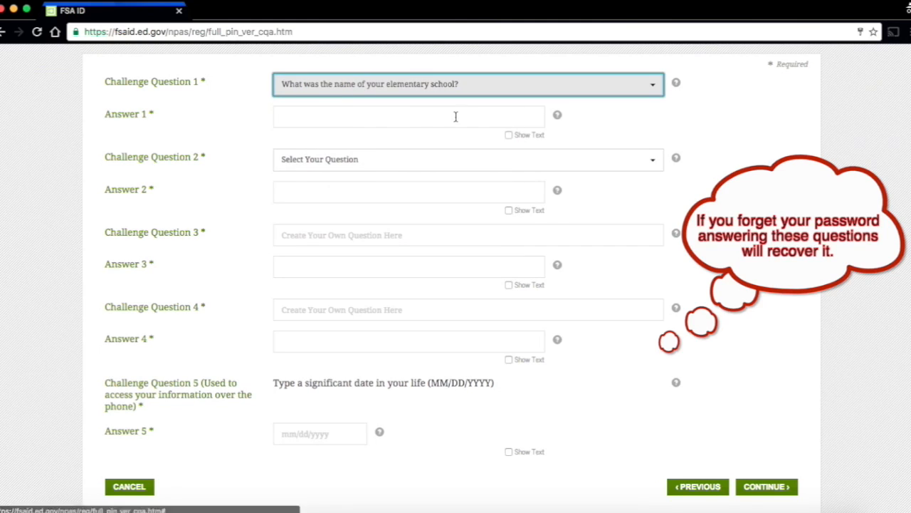
left_click(348, 120)
type("s")
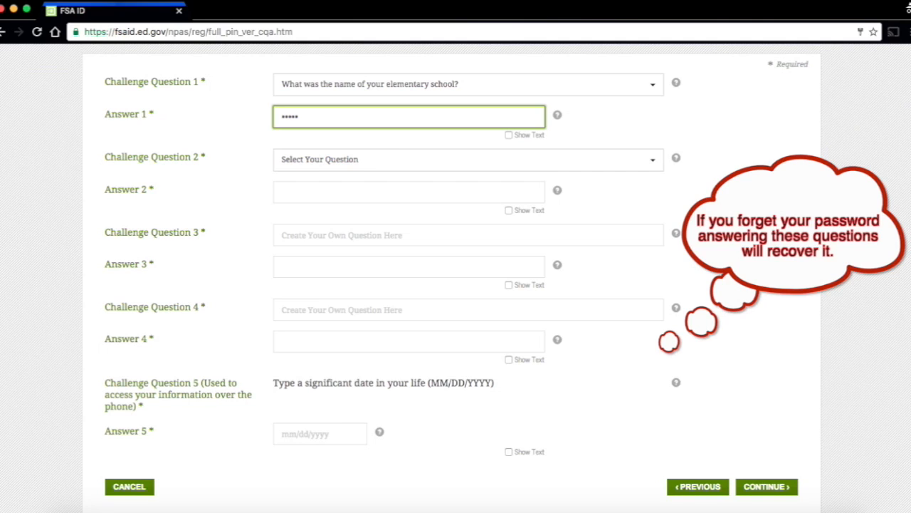
key("Tab")
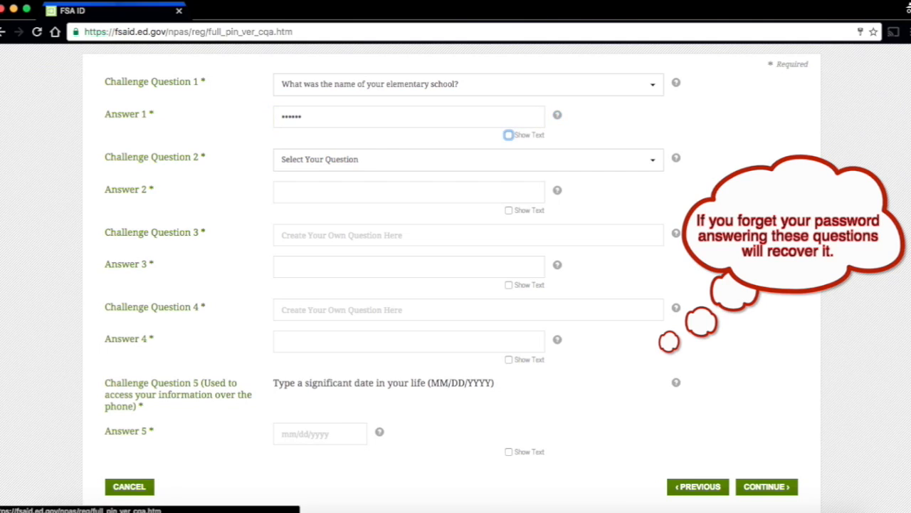
left_click(346, 162)
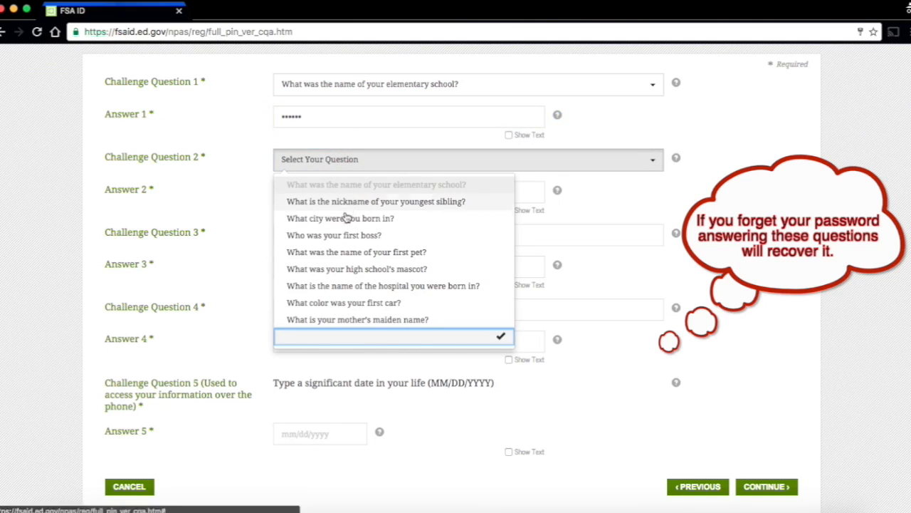
left_click(340, 243)
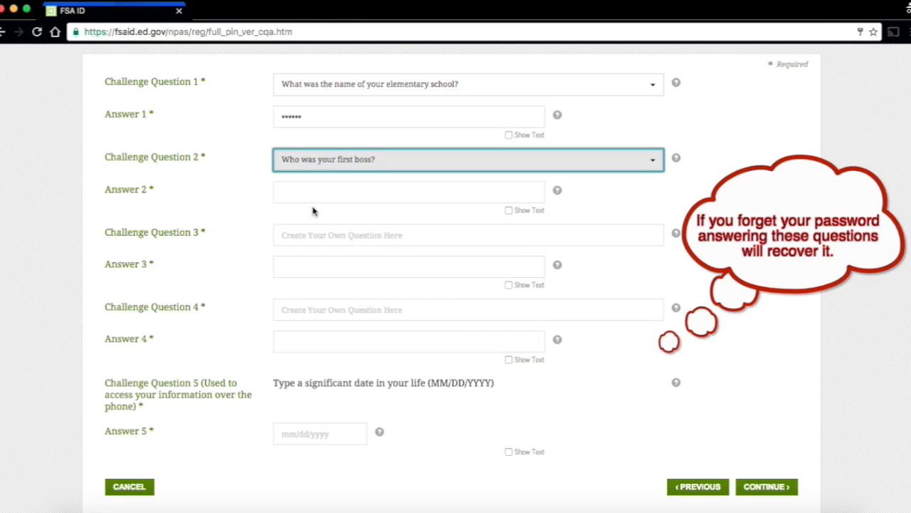
left_click(305, 193)
type("••")
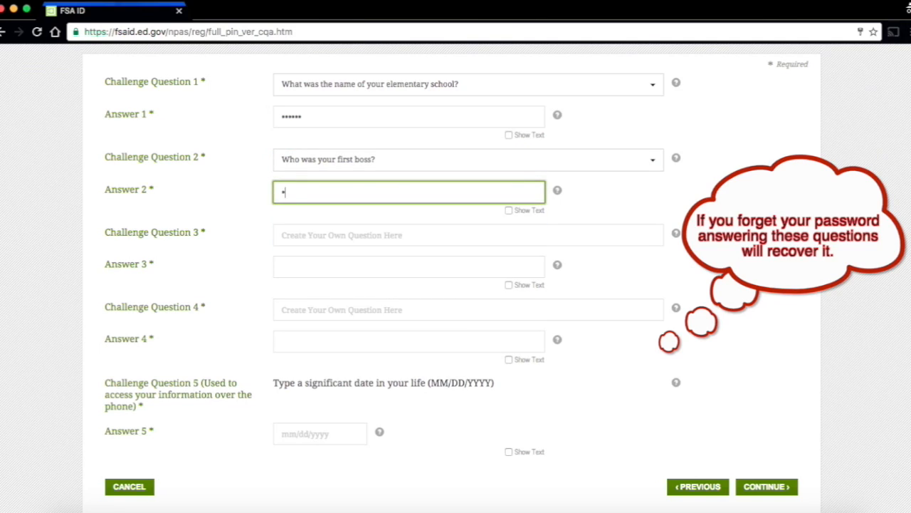
Write custom question 3 'What city were you born in?' and enter its answer.
left_click(300, 238)
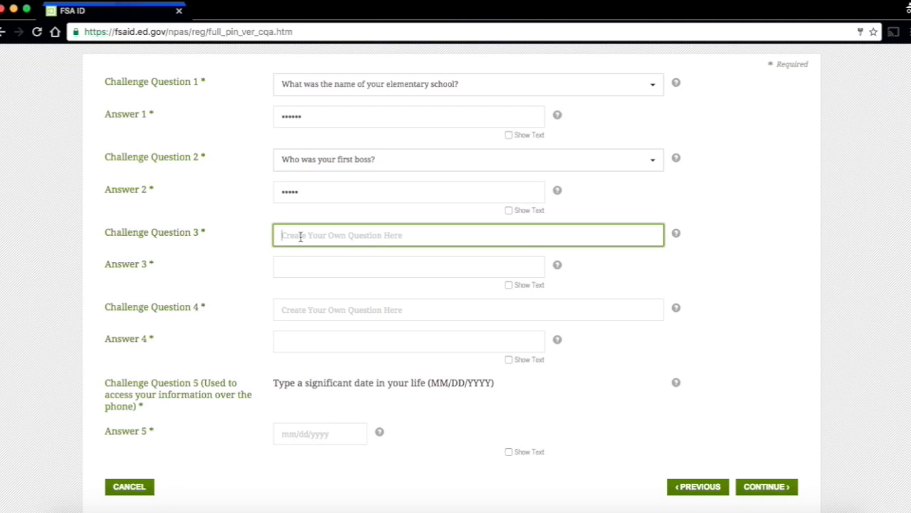
type("What ")
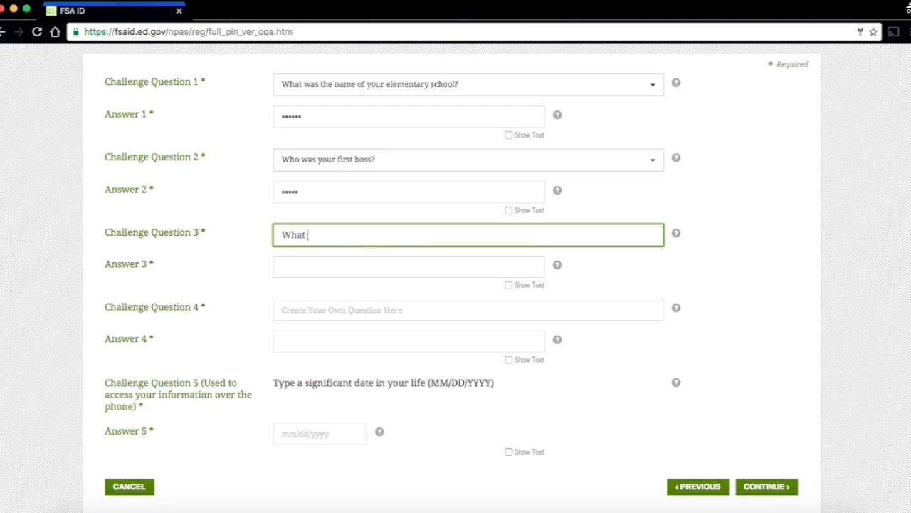
type("C")
type("city ")
type("were you ")
type("born i")
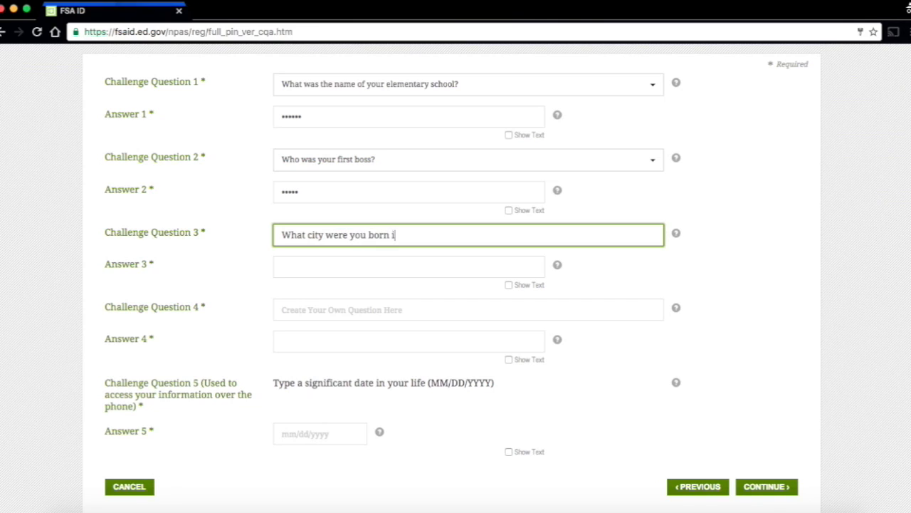
type("n?")
left_click(294, 265)
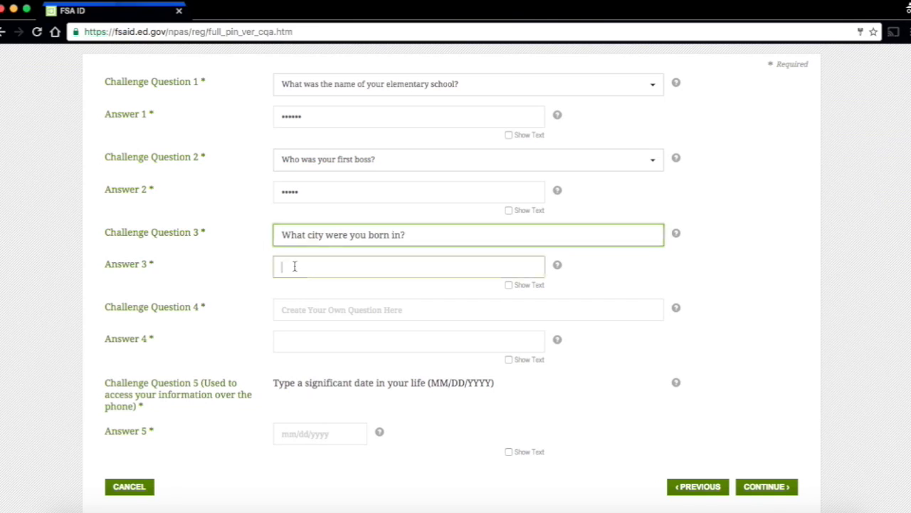
type("******")
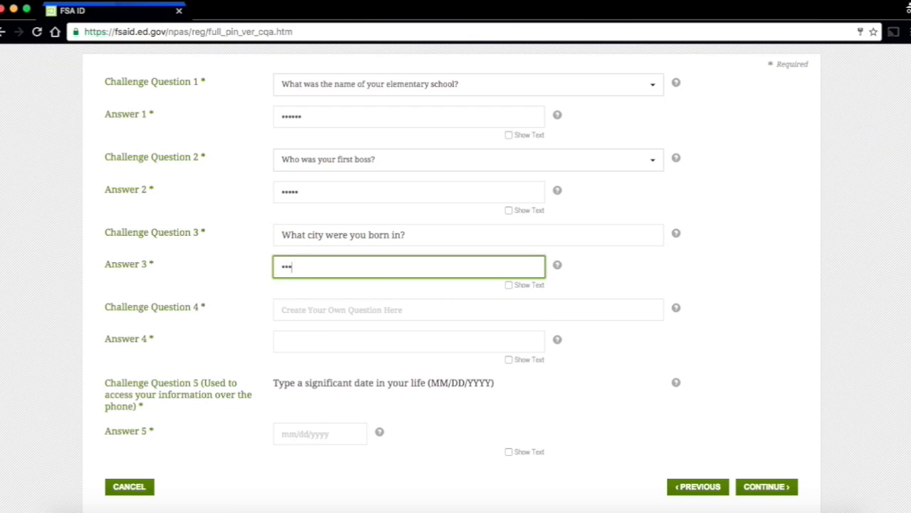
Write custom question 4 'Who is your favorite basketball player?' and enter its answer.
left_click(311, 311)
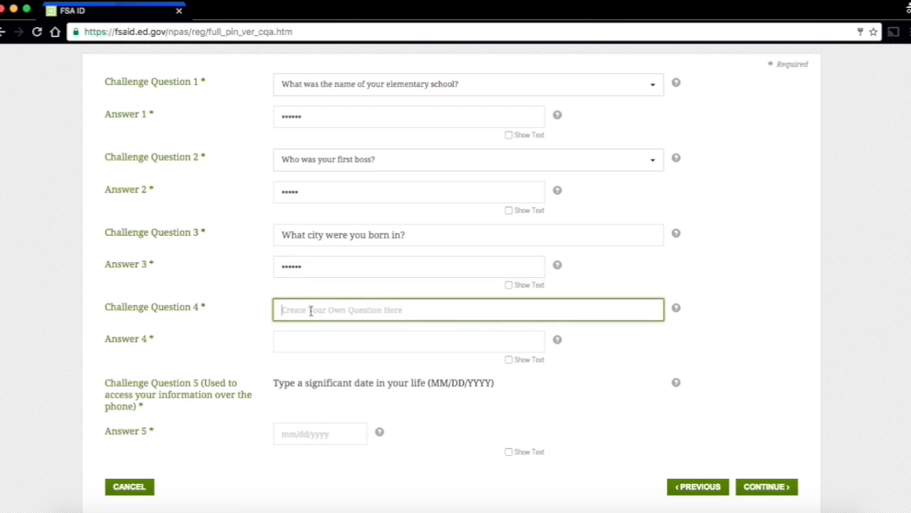
type("Who ")
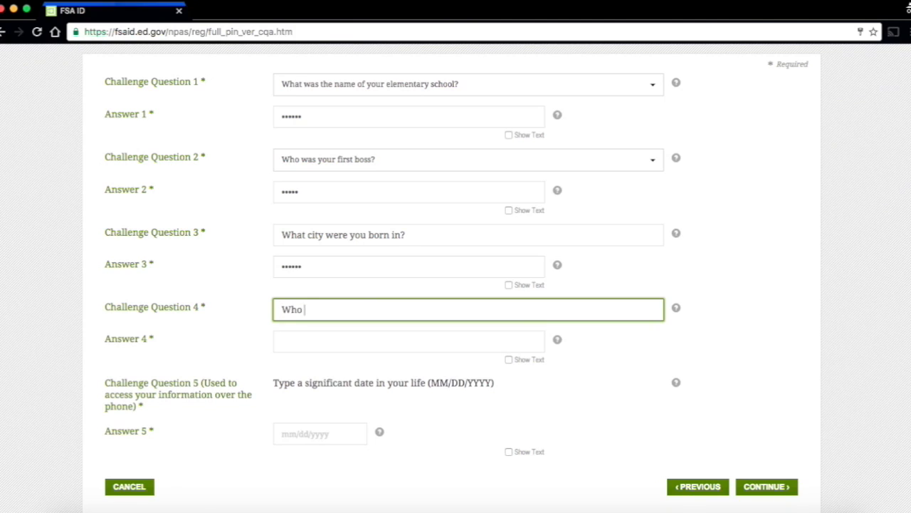
type("is your favorite bas")
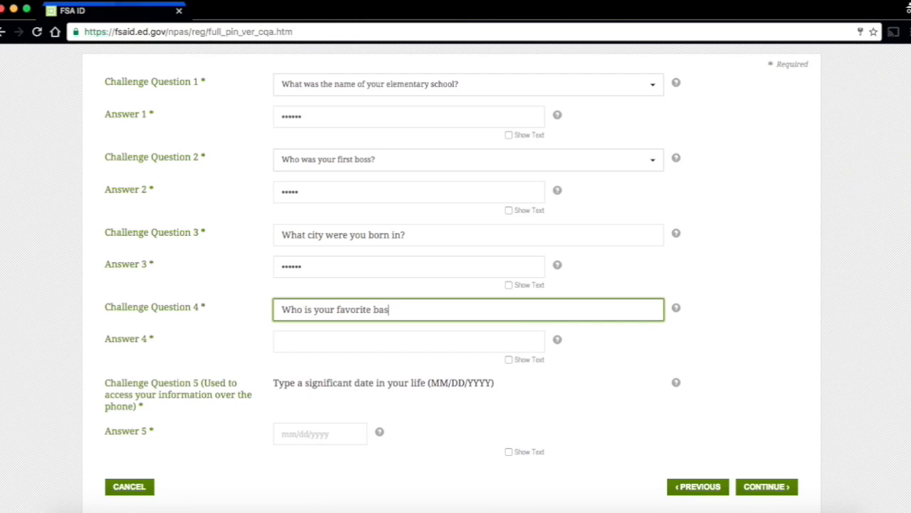
type("ketball player?")
left_click(291, 341)
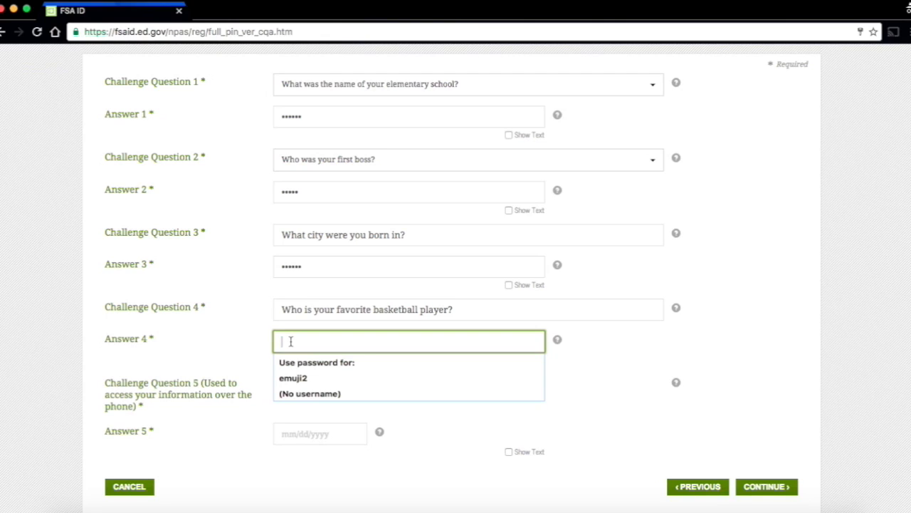
type("•")
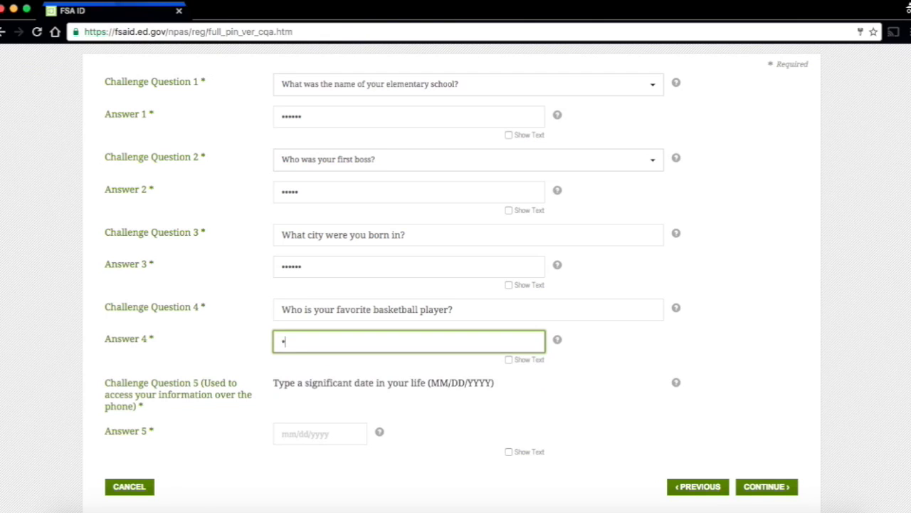
type("••••••••••••")
Enter a significant date, not a birthday, as answer 5 and continue to the review page.
left_click(277, 435)
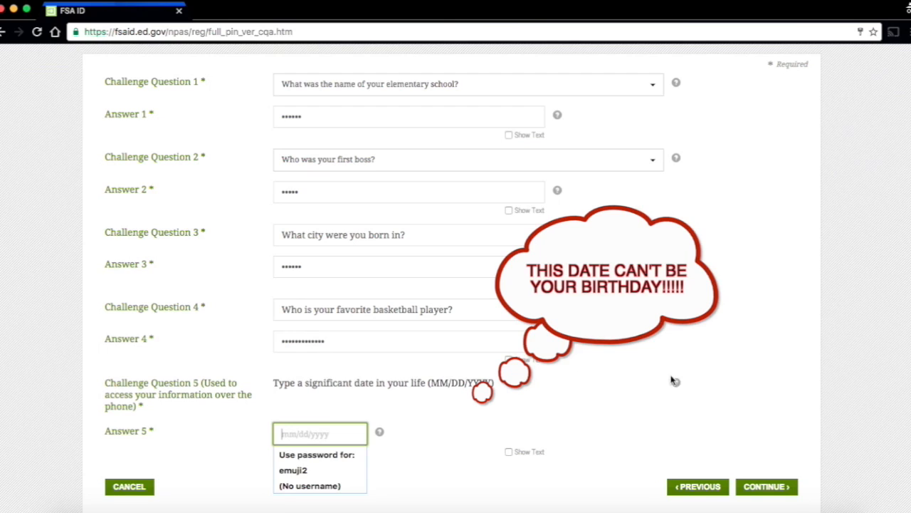
left_click(676, 383)
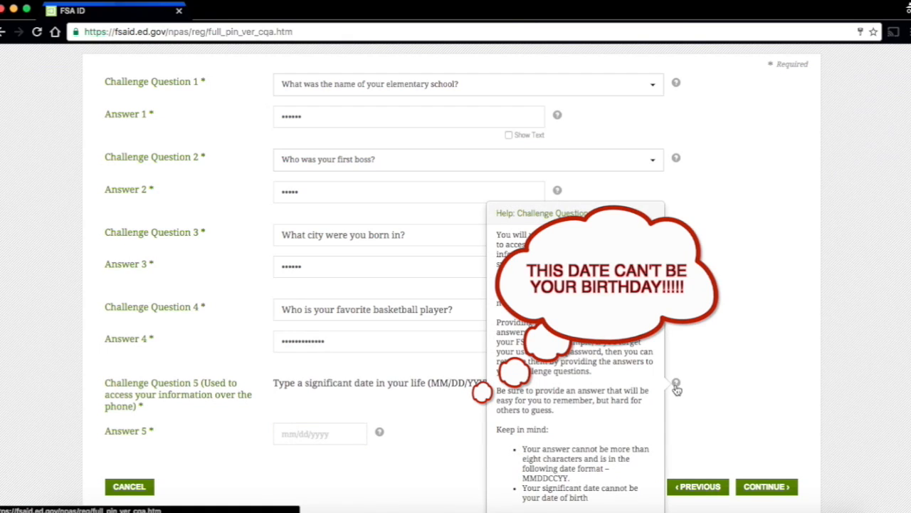
left_click(287, 436)
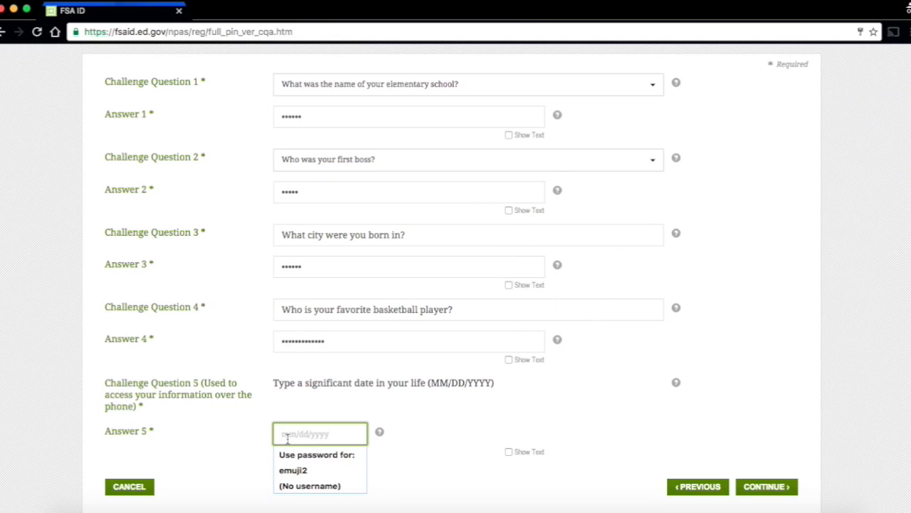
type("01/1••••••")
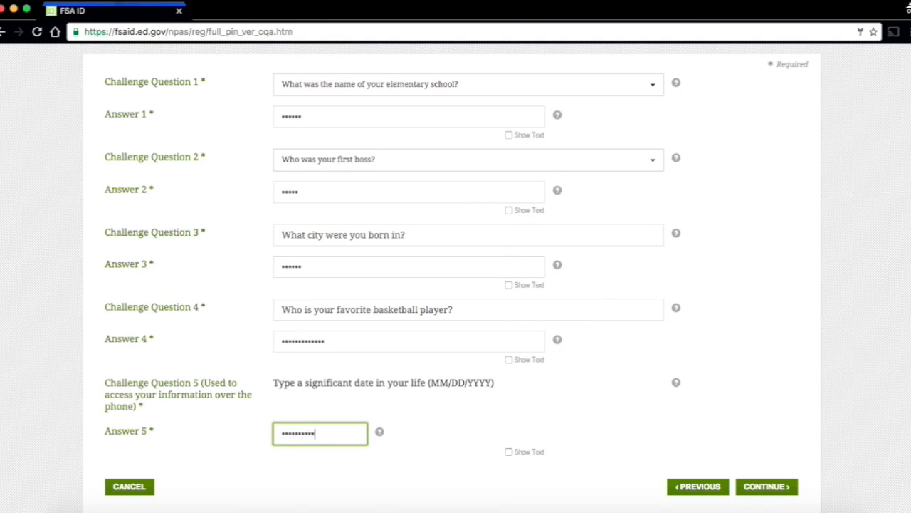
left_click(760, 488)
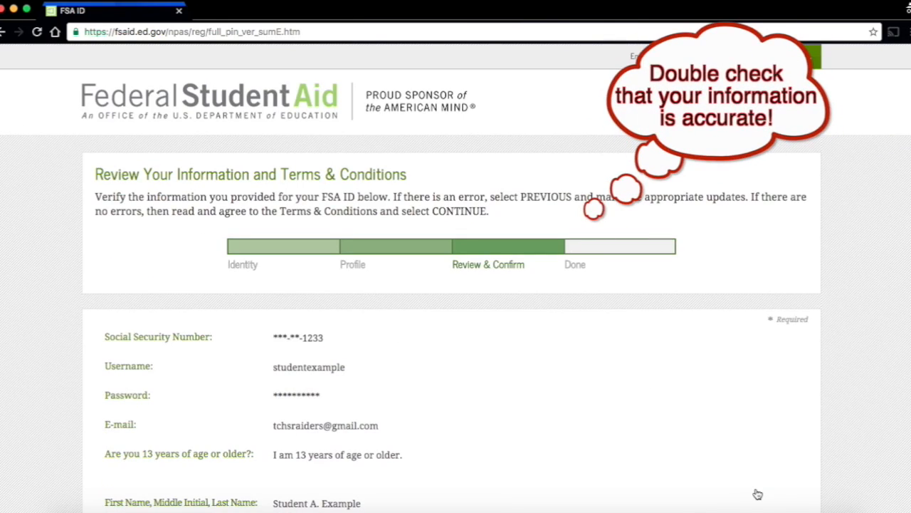
Tick the 'I certify…' checkbox on the review and terms page and continue.
scroll(482, 351, "down", 10)
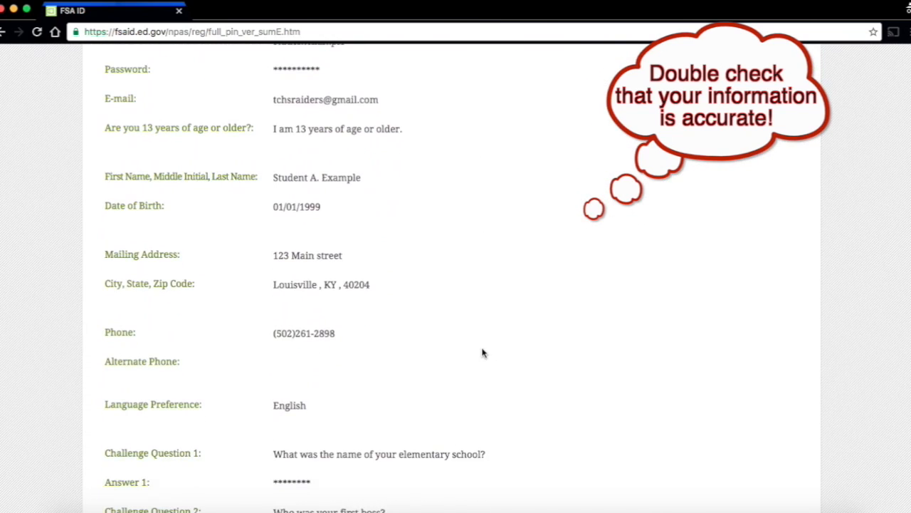
scroll(482, 352, "down", 10)
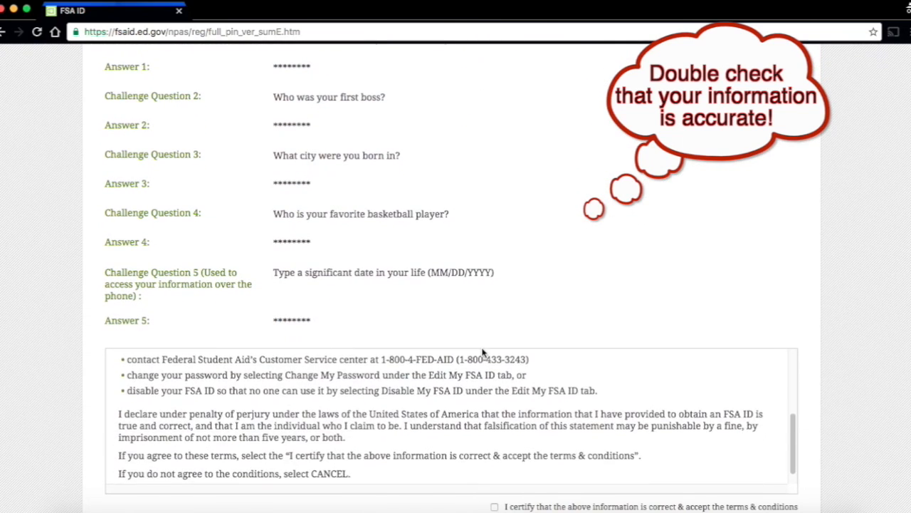
left_click(494, 390)
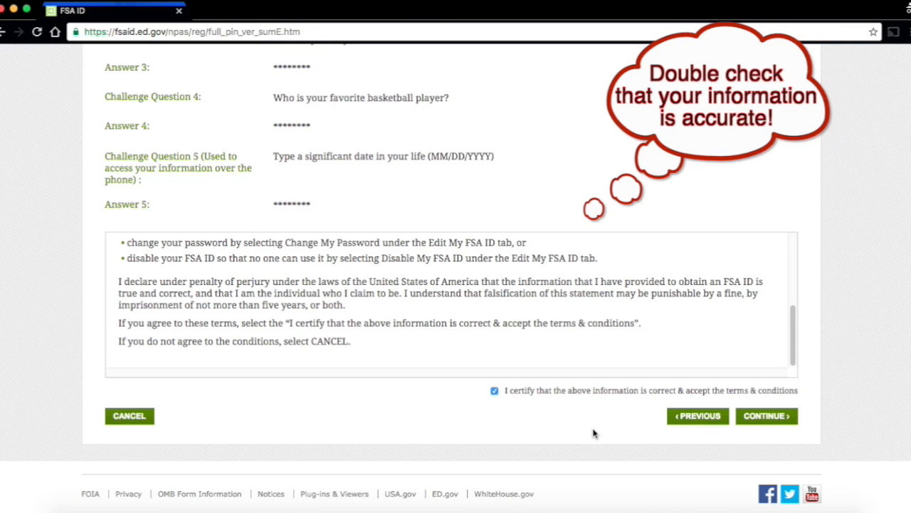
scroll(595, 432, "up", 15)
scroll(594, 433, "down", 4)
scroll(595, 433, "down", 6)
left_click(750, 423)
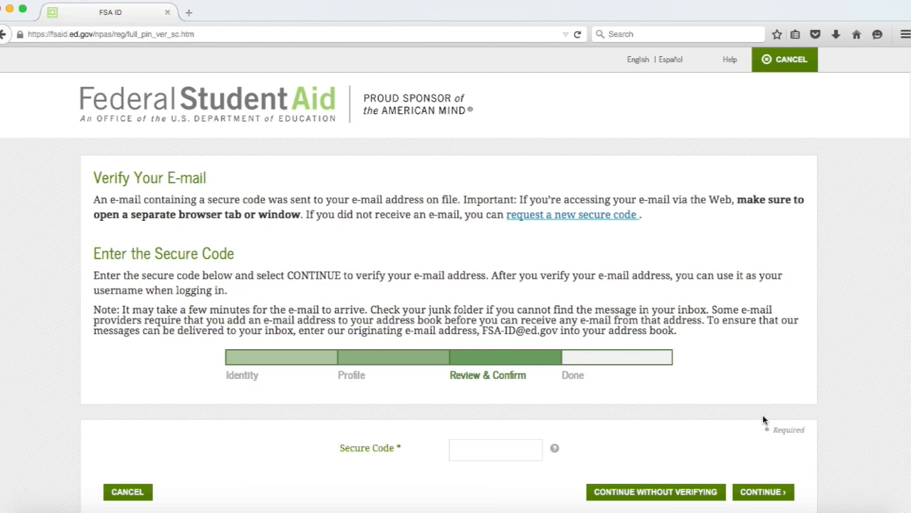
scroll(747, 299, "down", 2)
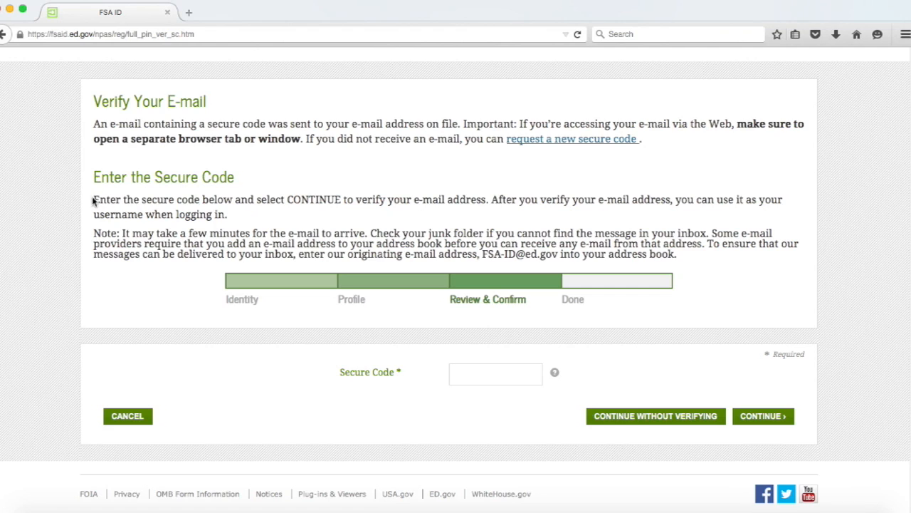
Enter the secure code from the verification e-mail and submit it.
left_click_drag(88, 197, 281, 214)
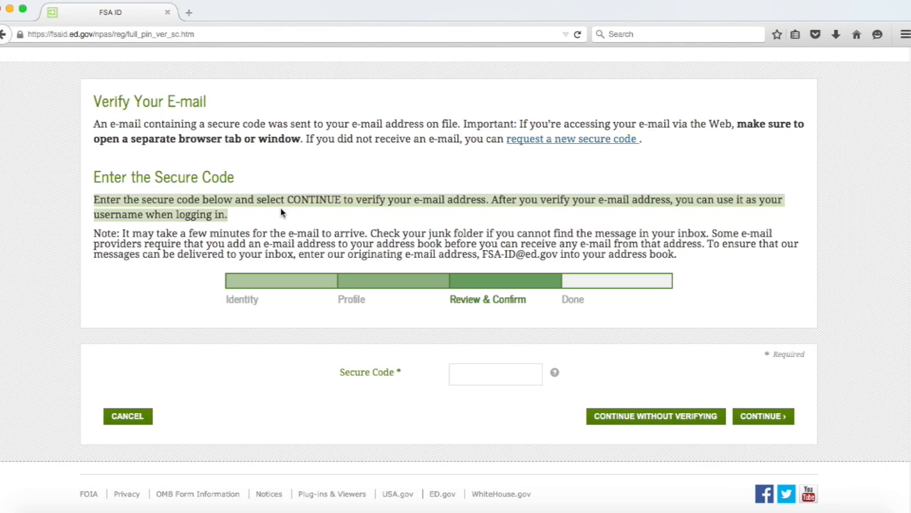
left_click(459, 376)
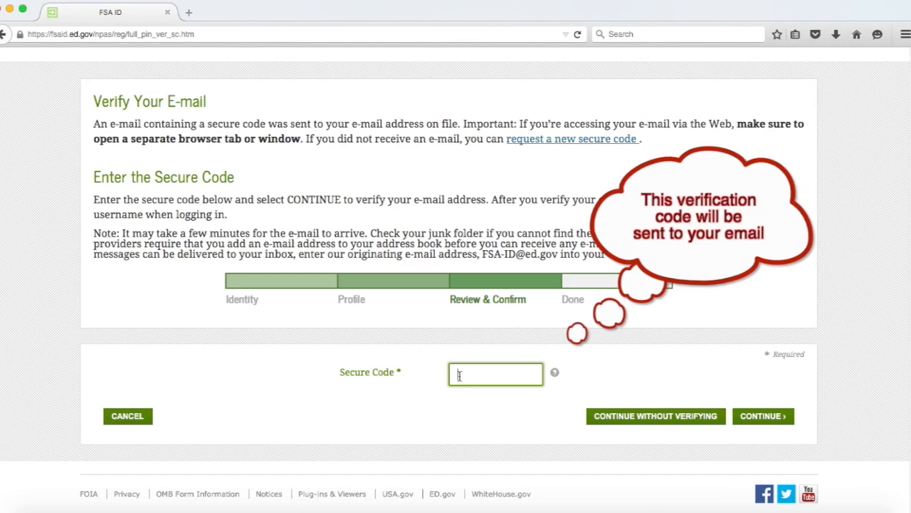
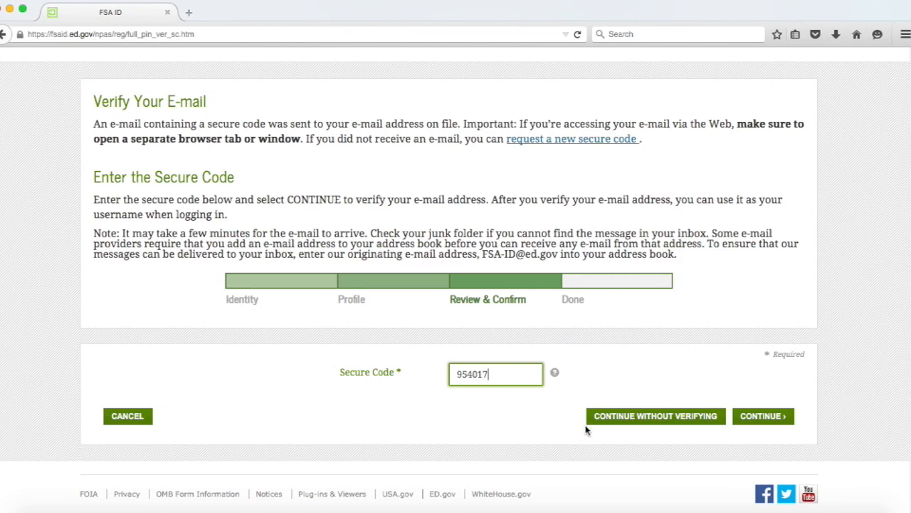
left_click(765, 419)
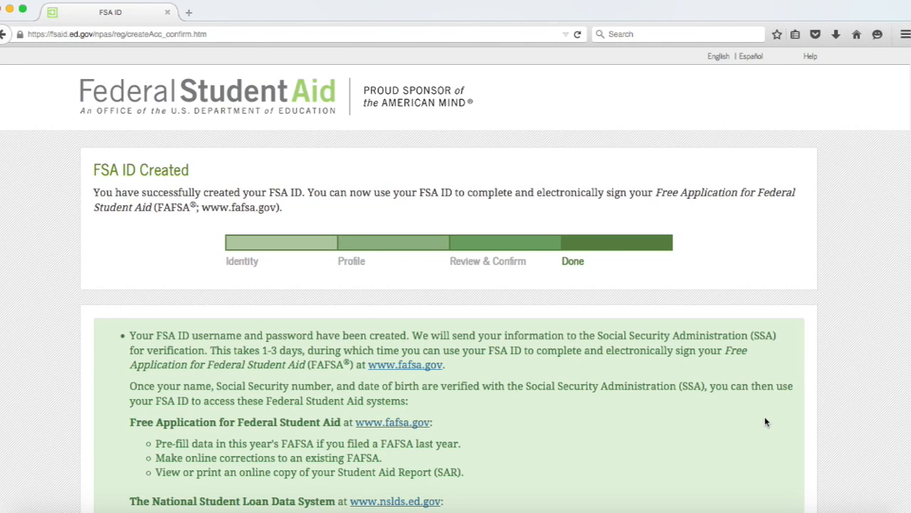
scroll(766, 422, "down", 5)
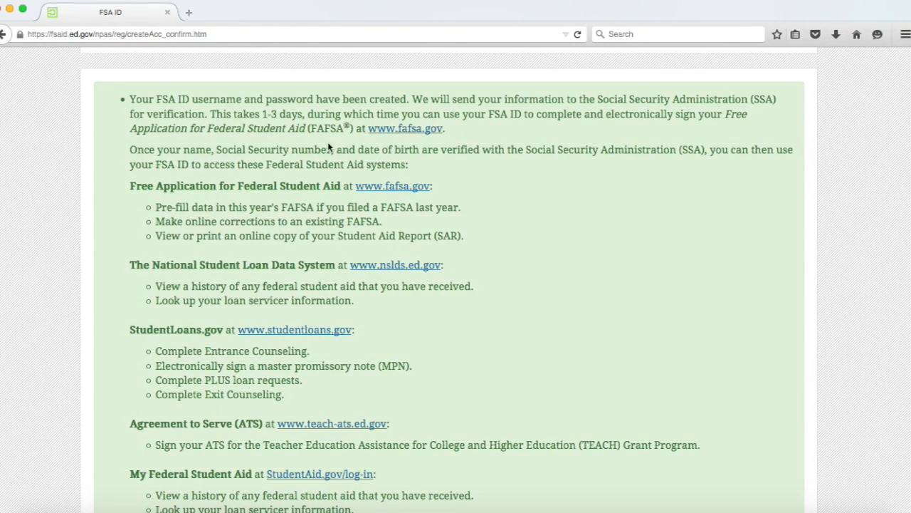
scroll(419, 233, "down", 5)
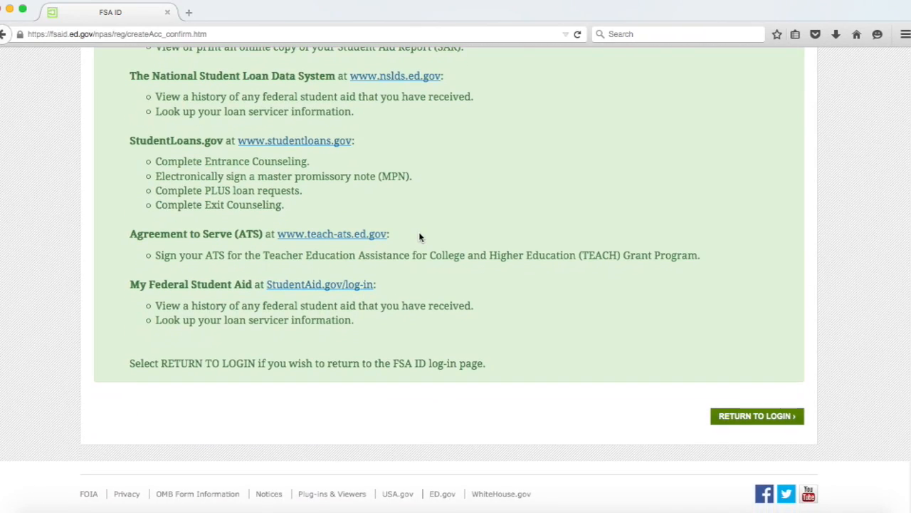
scroll(419, 235, "up", 6)
left_click(403, 245)
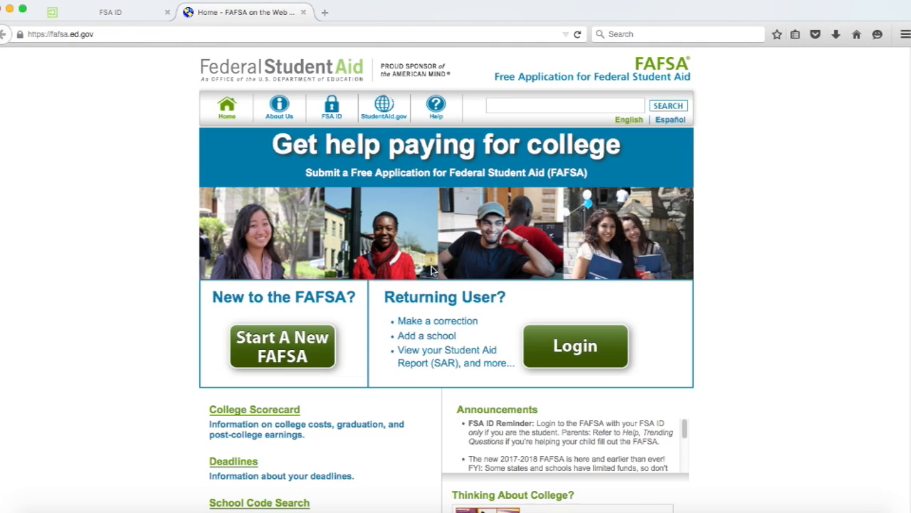
Begin a new FAFSA and sign in with the student's FSA ID username and password.
left_click(267, 349)
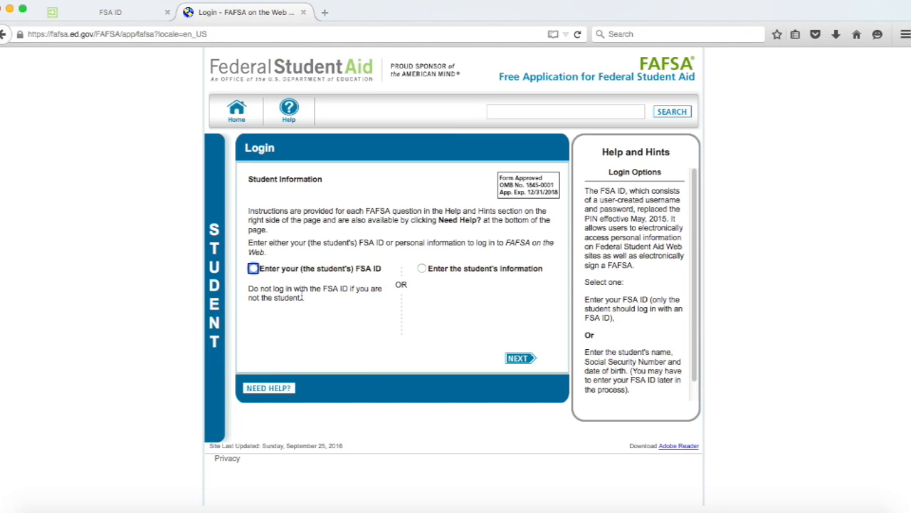
left_click(252, 269)
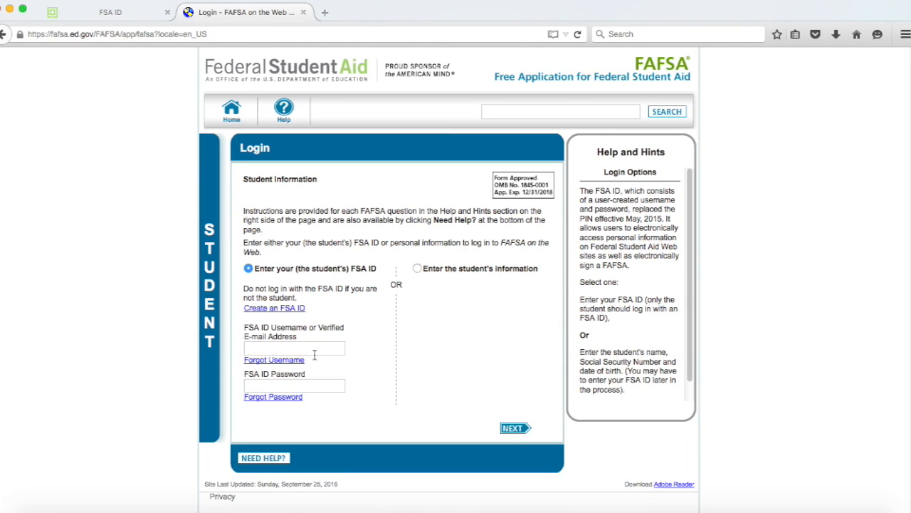
left_click(294, 348)
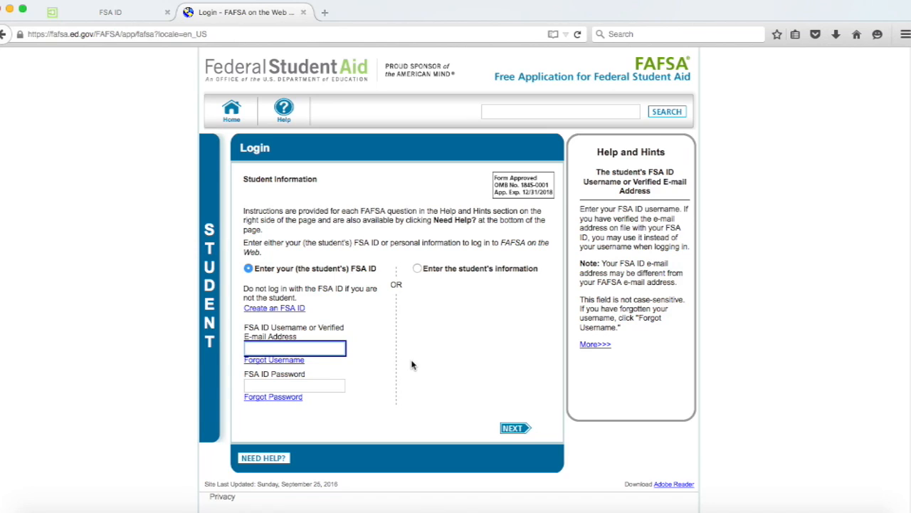
type("CorbinT65")
left_click(322, 385)
type("•••••••")
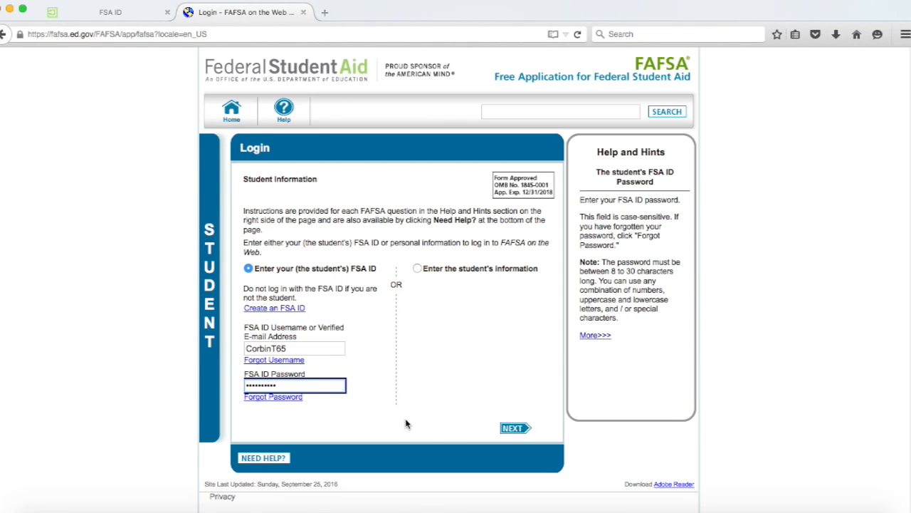
left_click(510, 428)
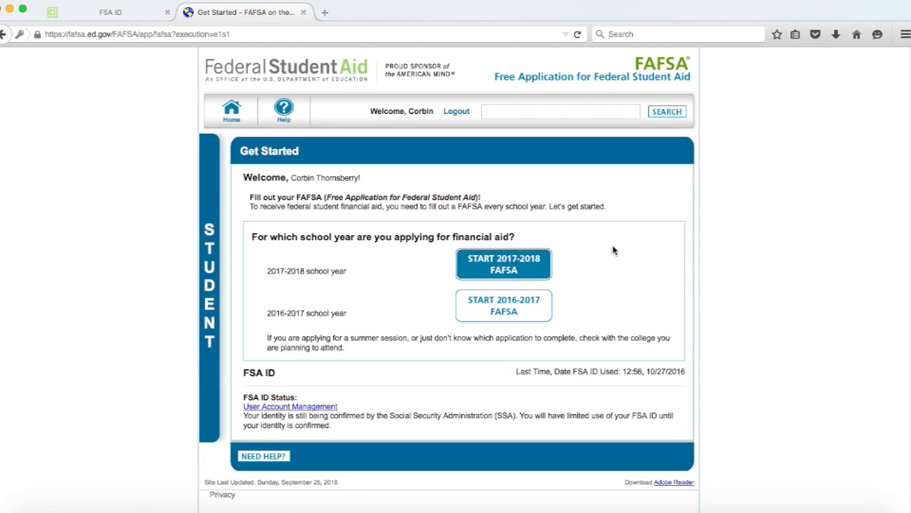
Start the 2017-2018 FAFSA, then create a save key and confirm it.
left_click(508, 262)
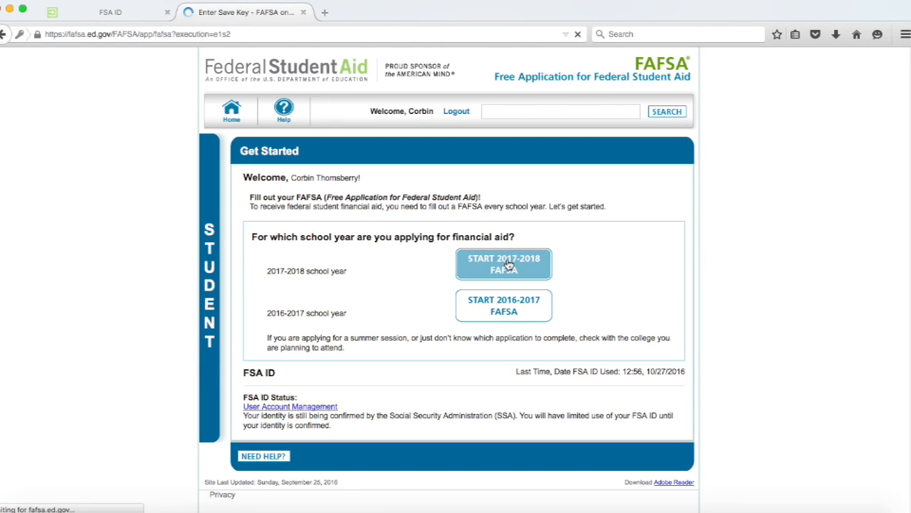
left_click_drag(588, 292, 675, 371)
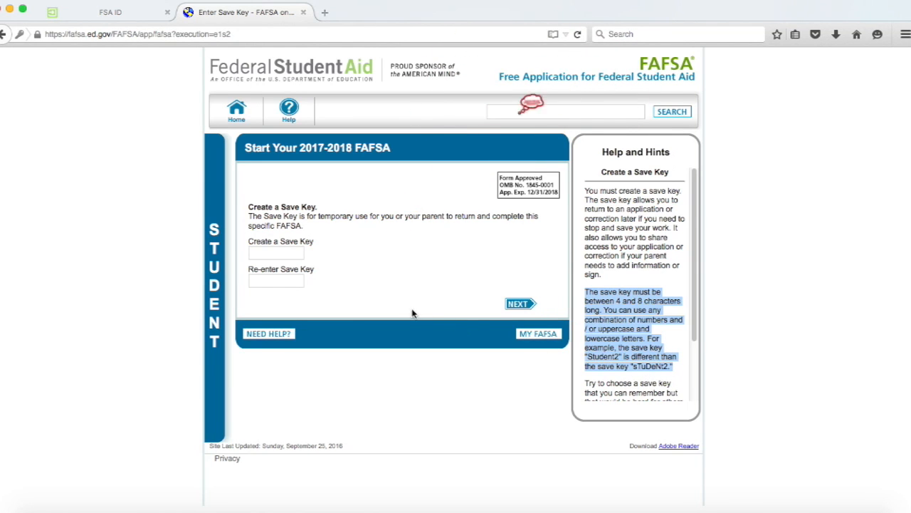
left_click(271, 256)
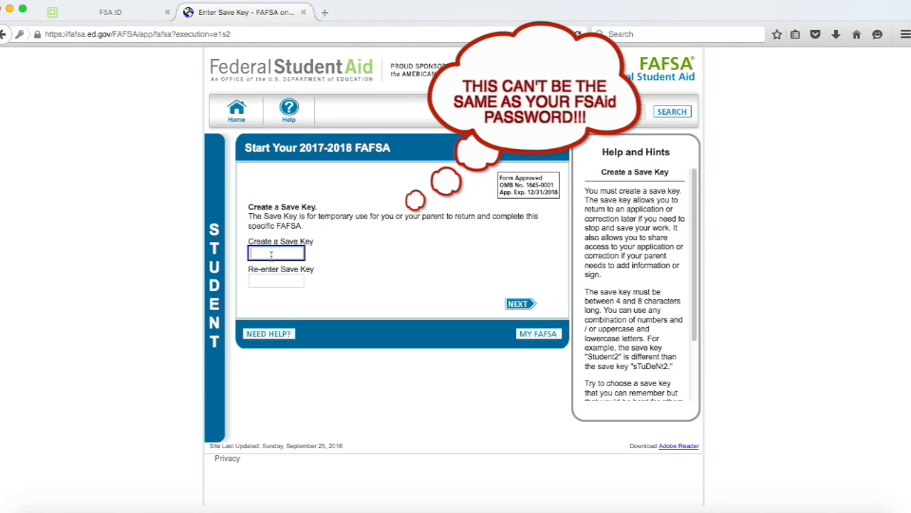
type("st••••")
left_click(260, 279)
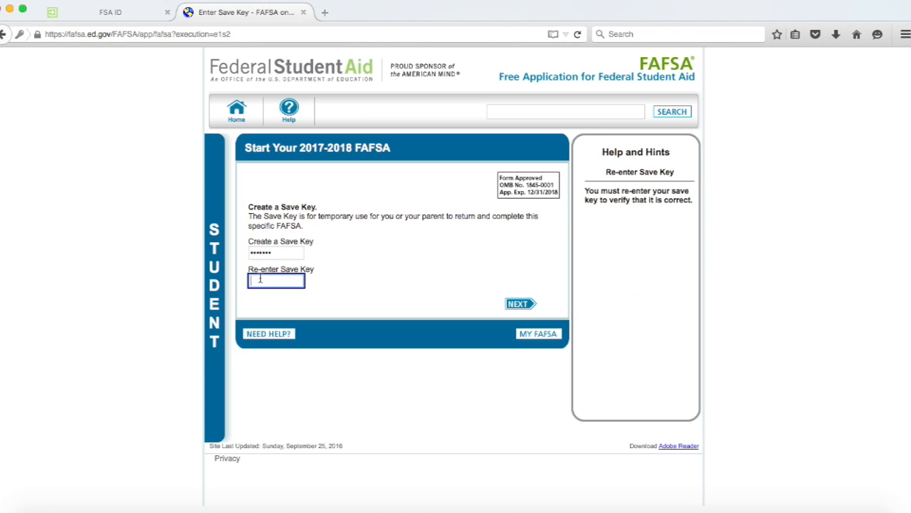
type("s••••••")
left_click(515, 309)
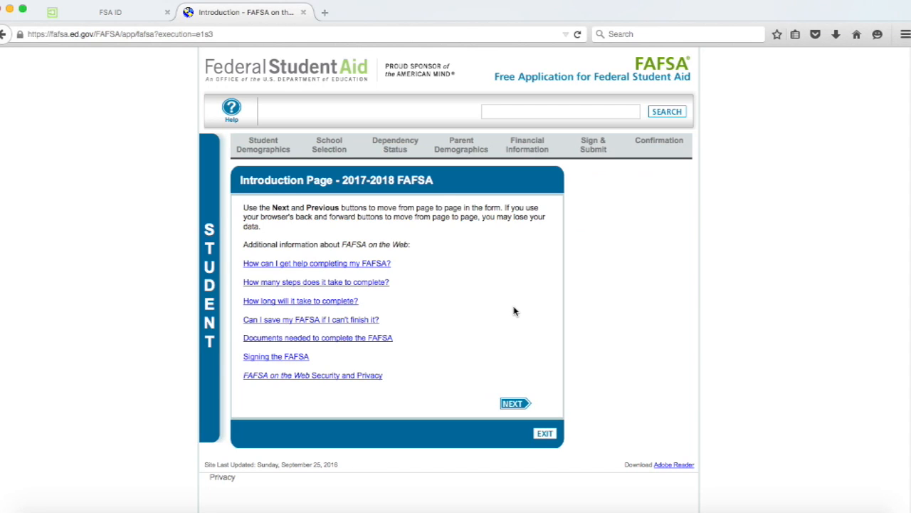
Move past the introduction, choose 'I am single' as marital status, and save the demographics.
left_click(514, 404)
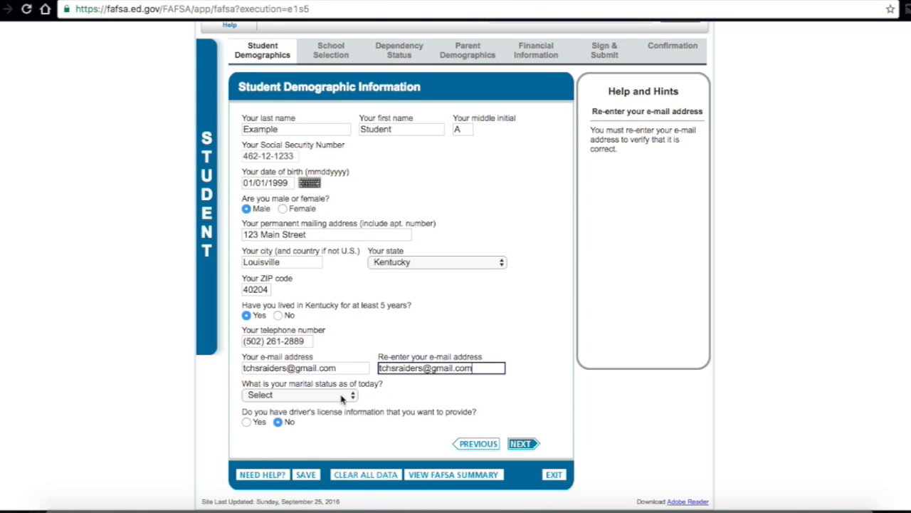
left_click(301, 395)
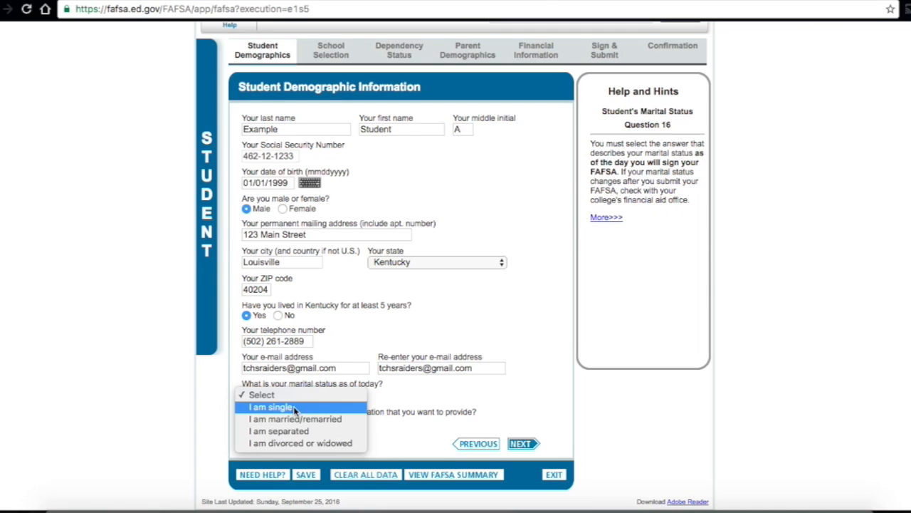
left_click(291, 409)
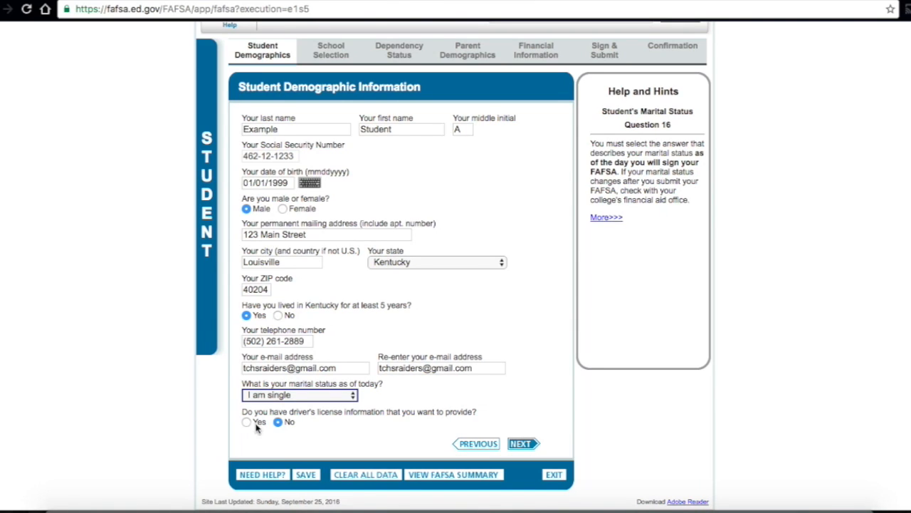
left_click(521, 450)
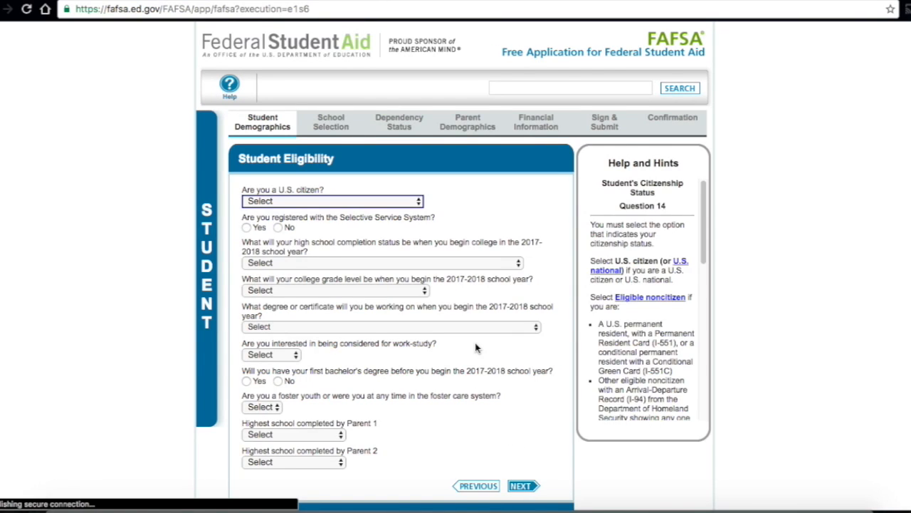
Answer that the student is a U.S. citizen.
scroll(477, 347, "down", 1)
scroll(477, 347, "down", 2)
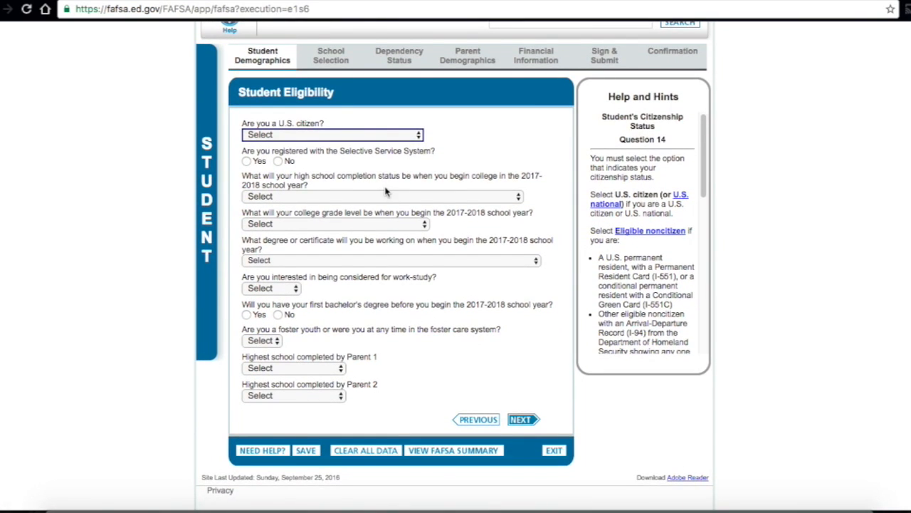
left_click(357, 140)
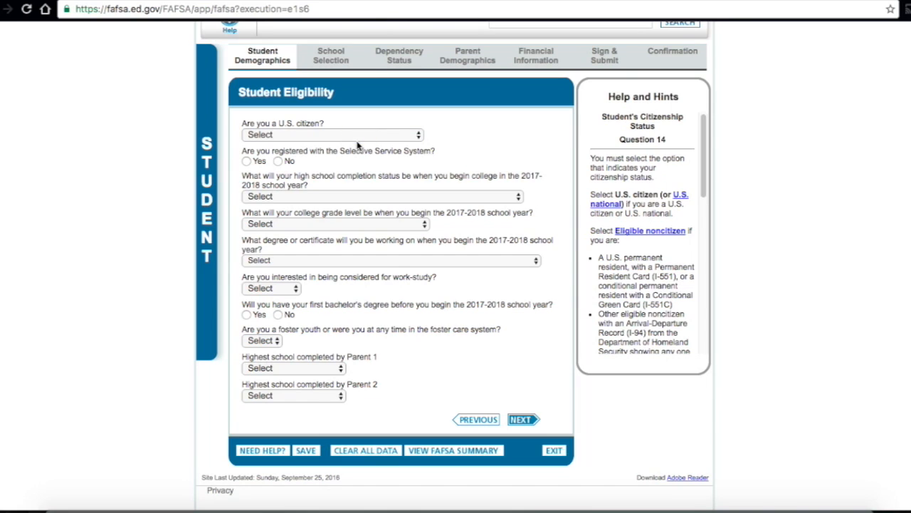
left_click(357, 143)
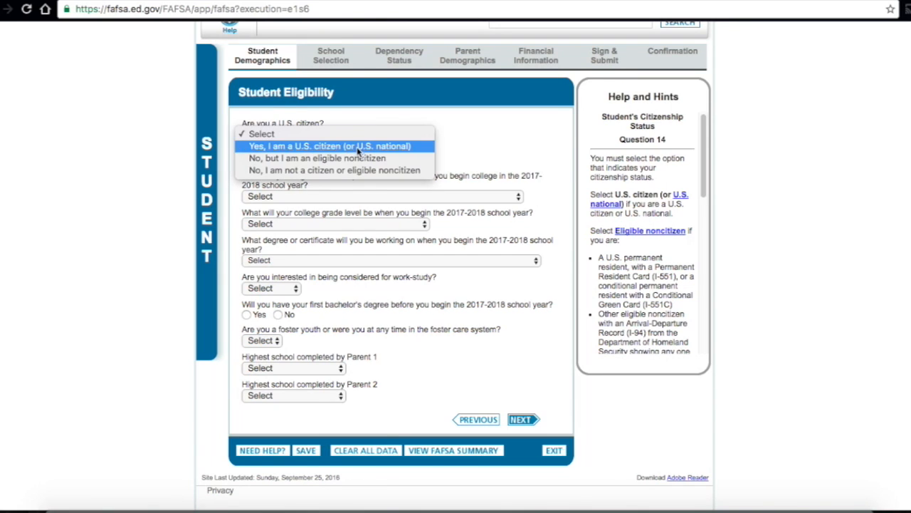
left_click(358, 147)
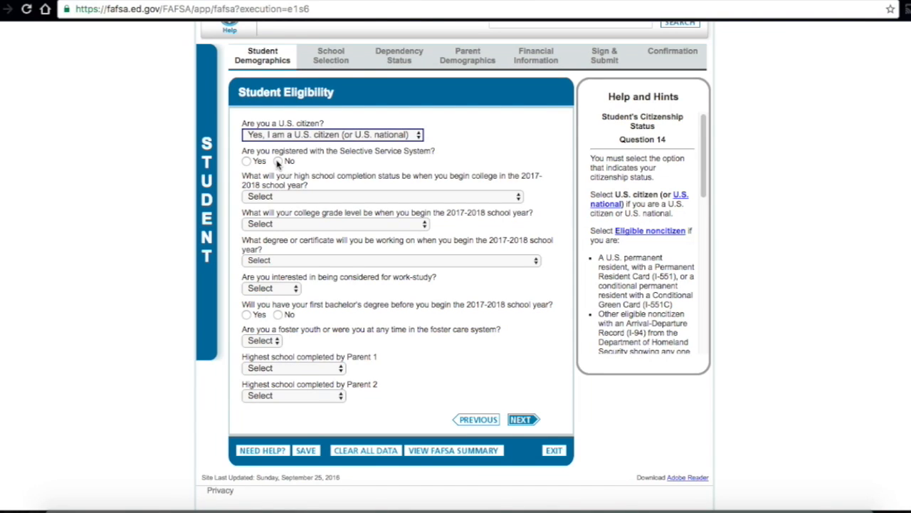
Set the Selective Service registration answer to Yes.
left_click(278, 162)
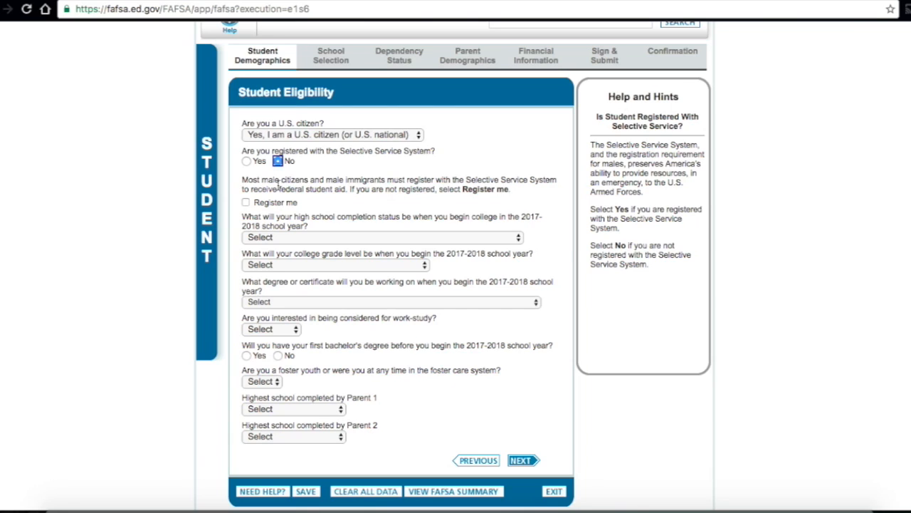
left_click(247, 162)
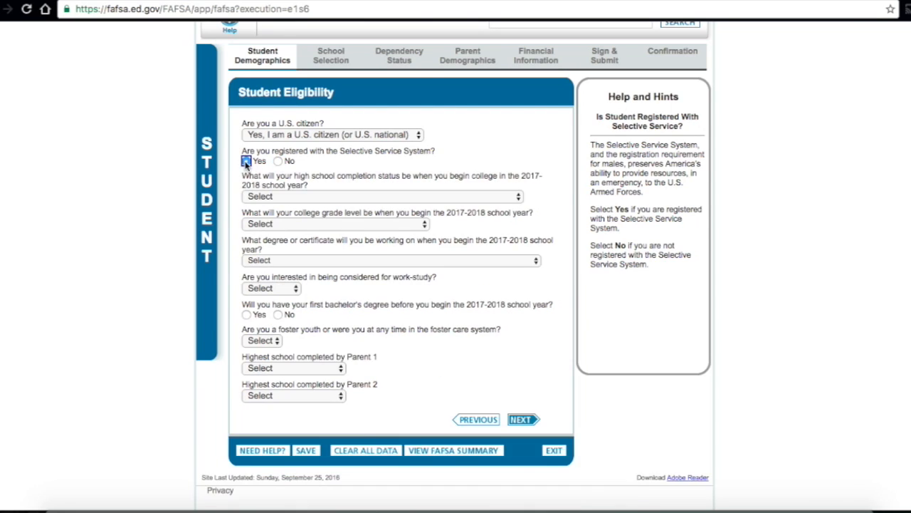
left_click(279, 161)
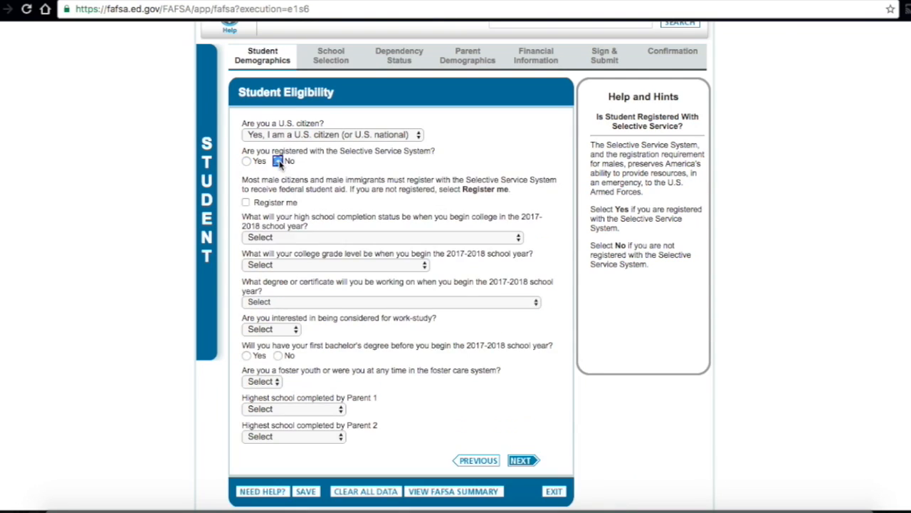
left_click(246, 203)
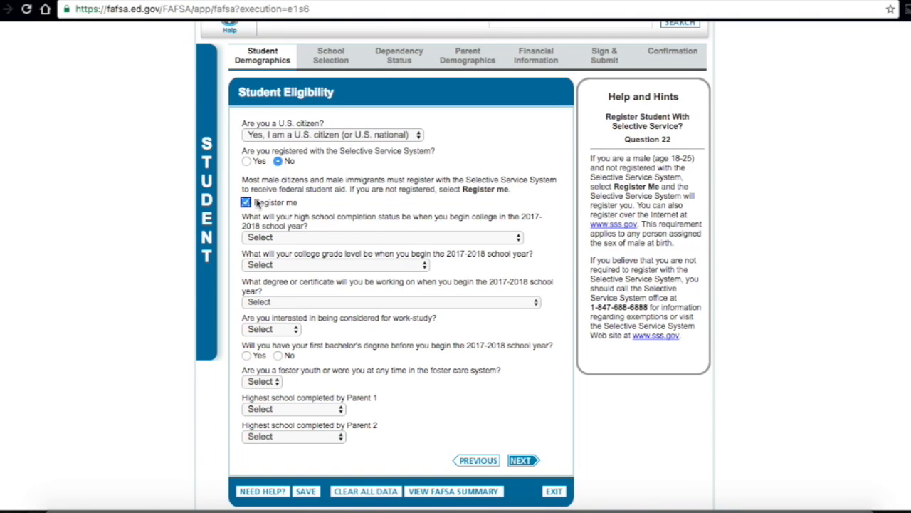
left_click(247, 161)
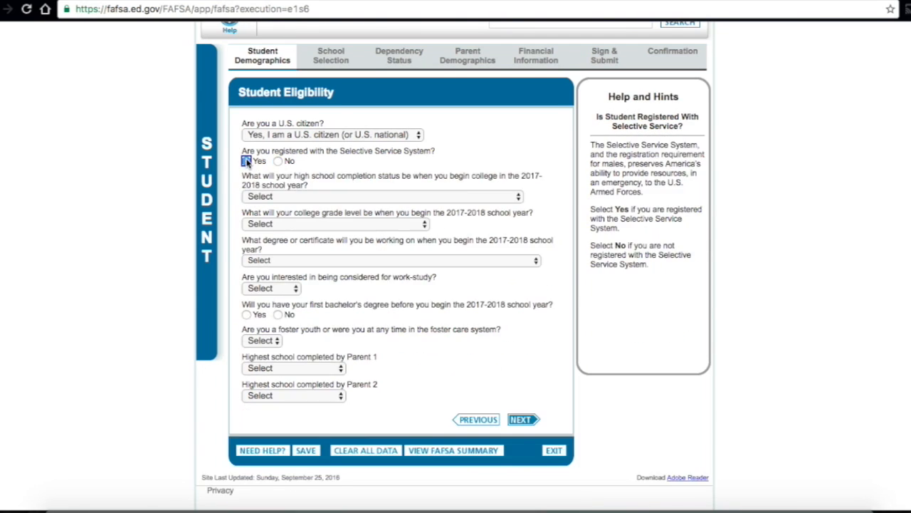
left_click(287, 197)
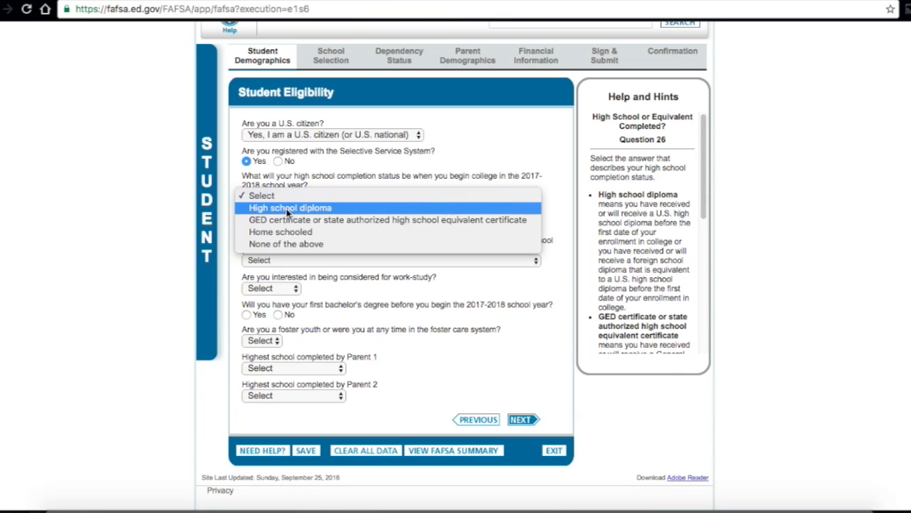
Choose High school diploma and Never attended college/1st yr as grade level.
left_click(287, 209)
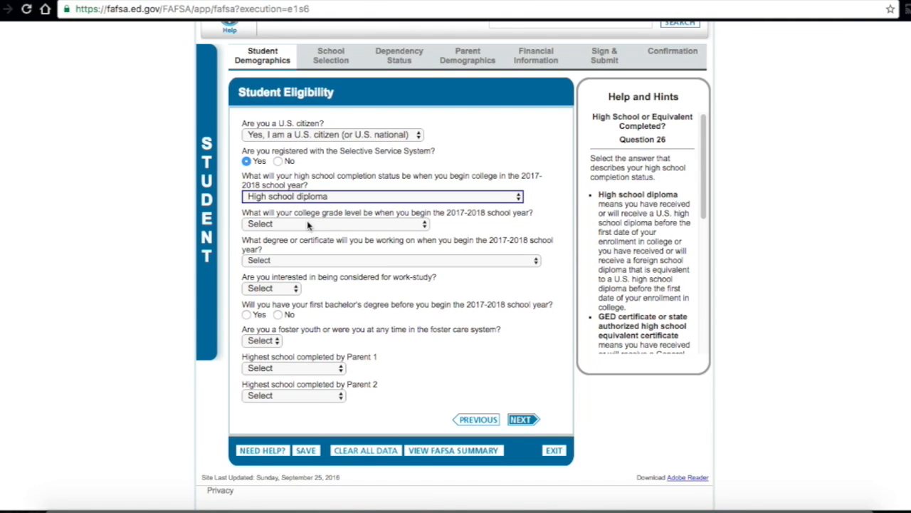
left_click(307, 225)
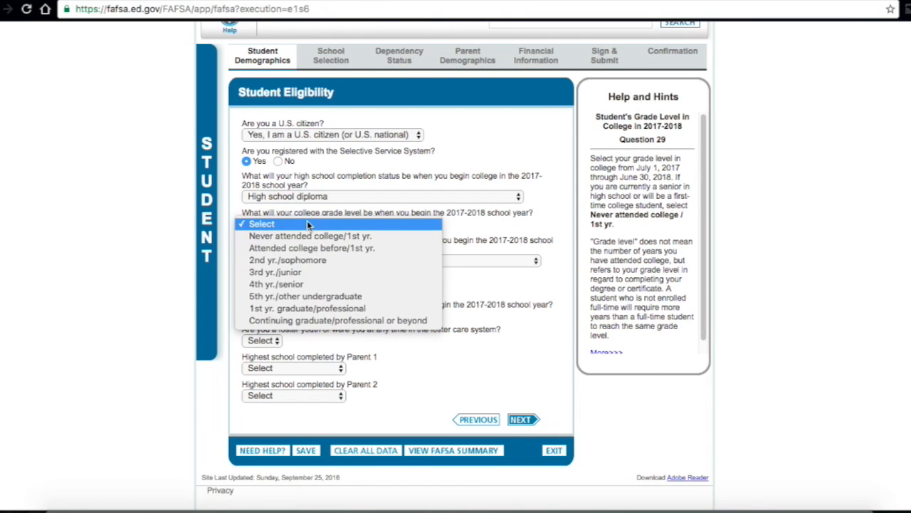
left_click(314, 239)
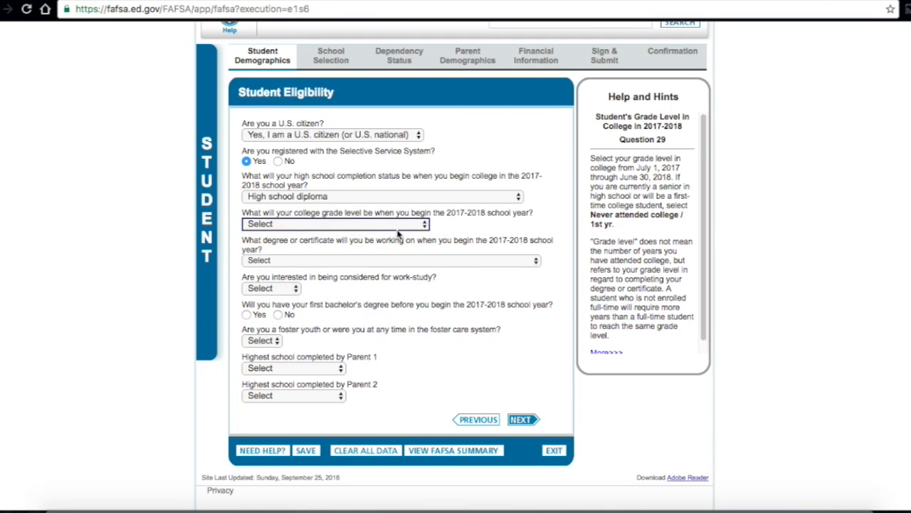
Set the degree or certificate goal to 1st bachelor's degree.
scroll(403, 231, "down", 1)
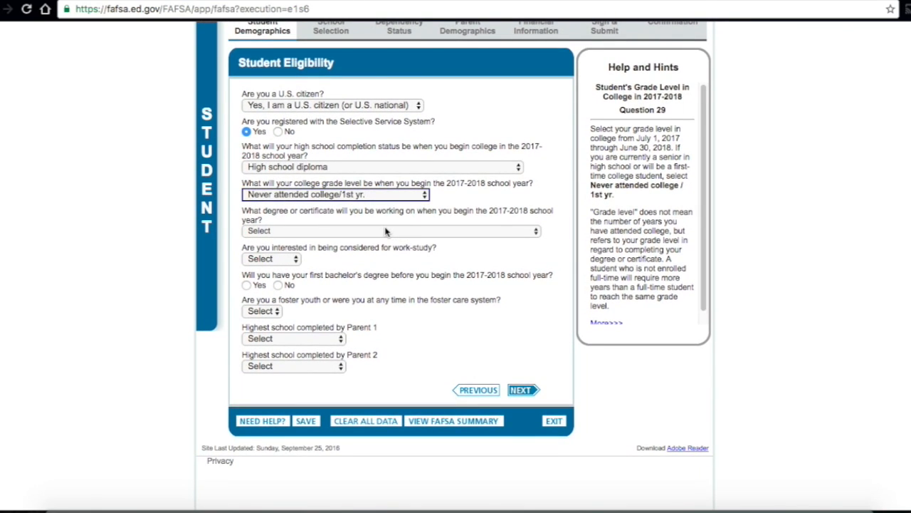
left_click(387, 231)
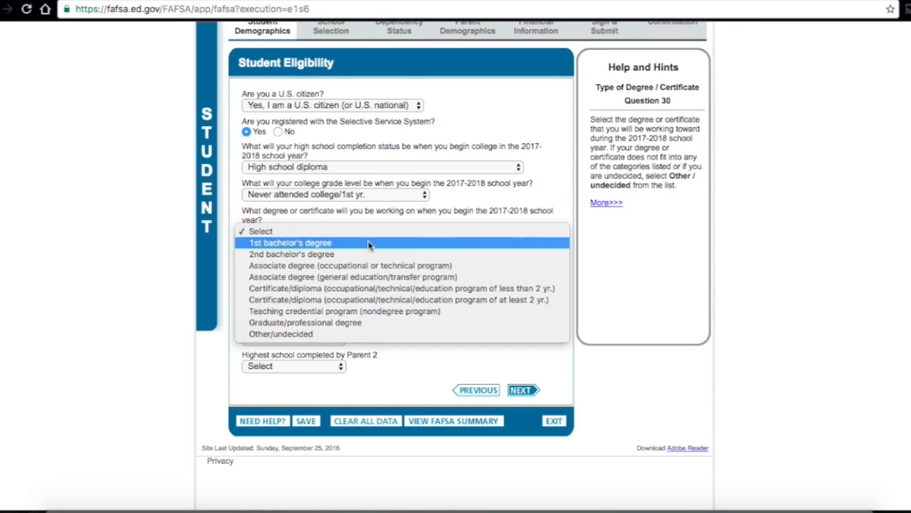
left_click(365, 243)
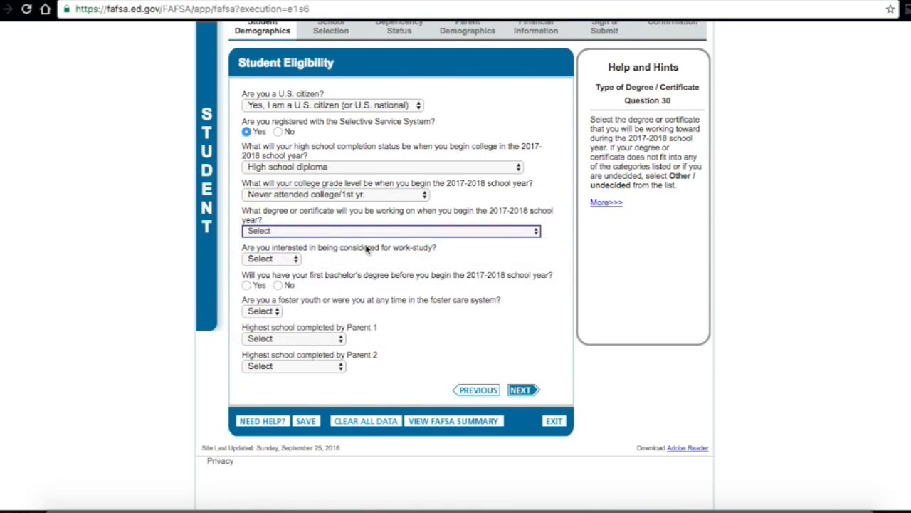
left_click(367, 232)
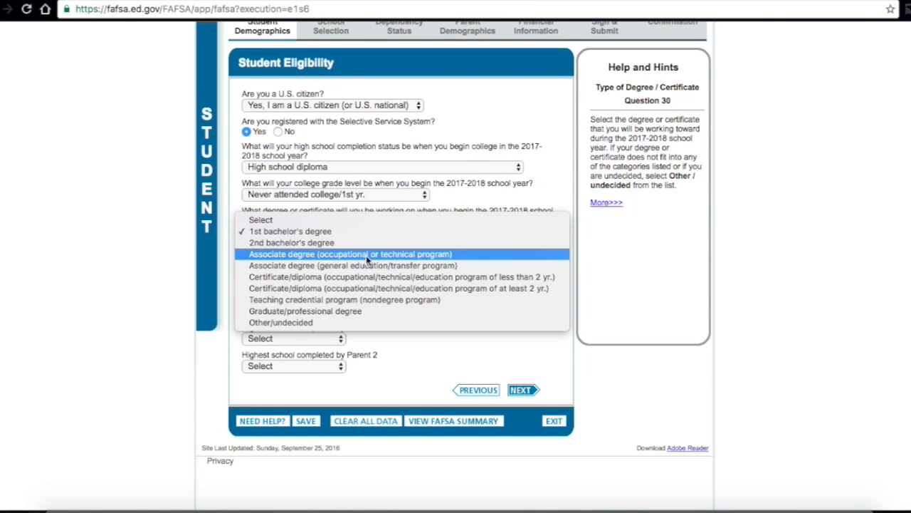
left_click(366, 255)
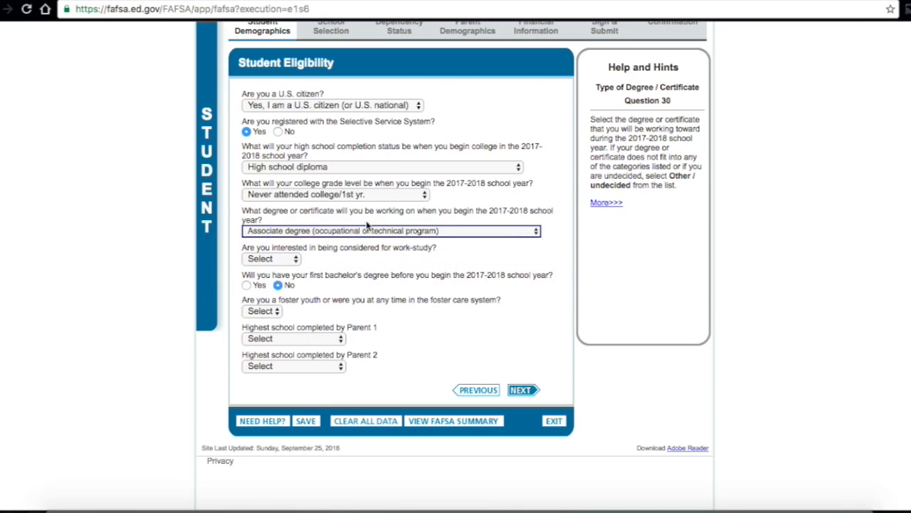
left_click(366, 232)
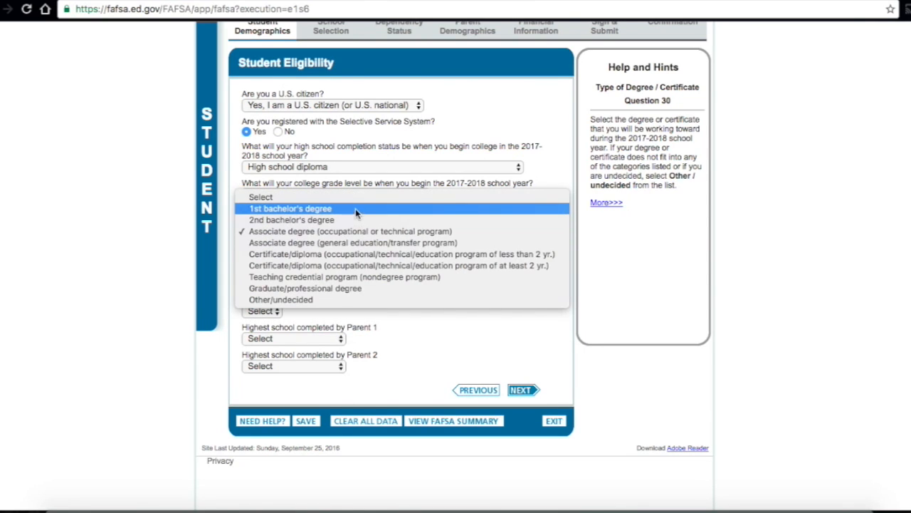
left_click(354, 208)
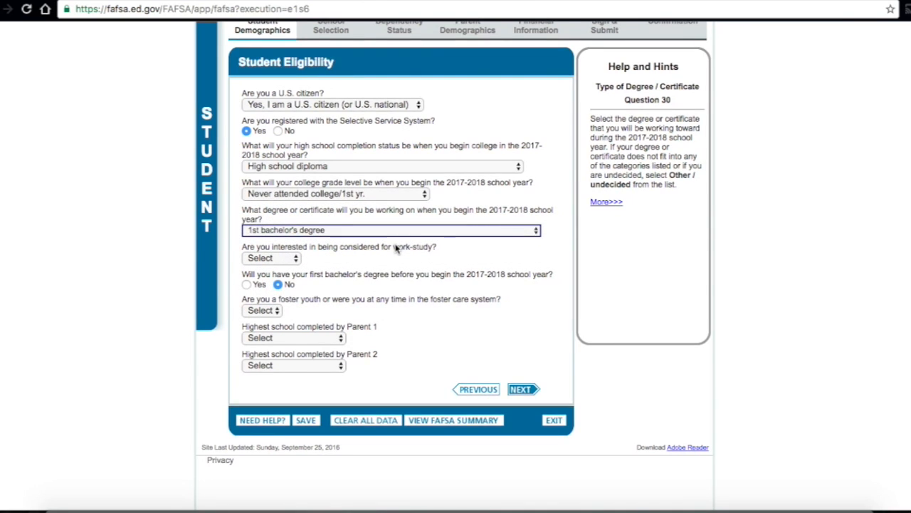
Answer Yes to work-study interest and No to already having a bachelor's degree.
left_click(297, 260)
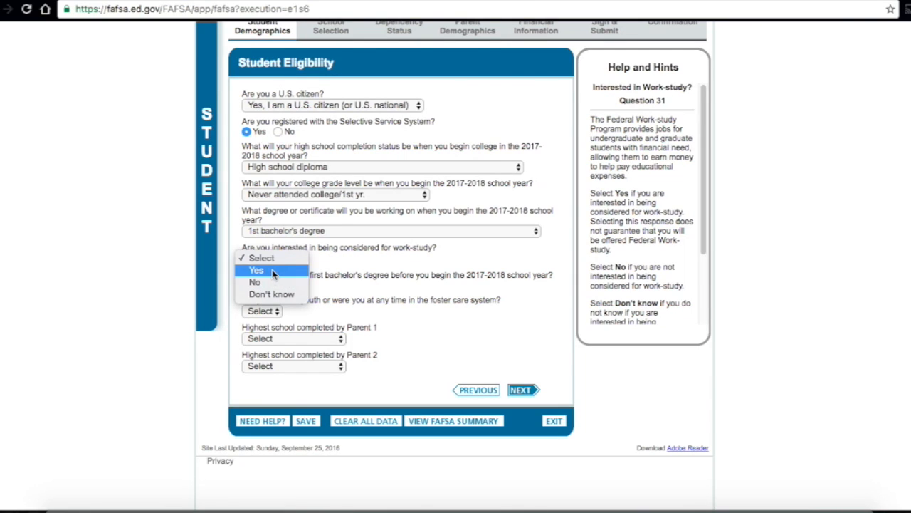
left_click(272, 275)
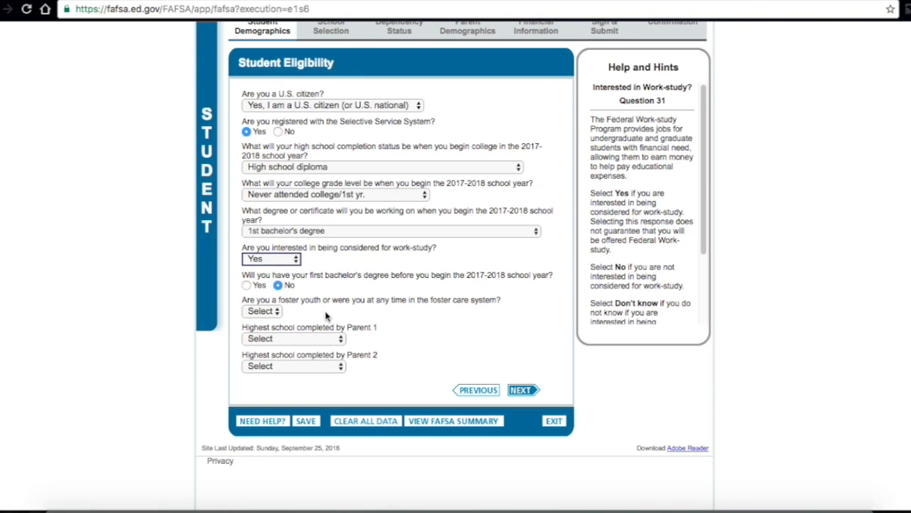
left_click(278, 286)
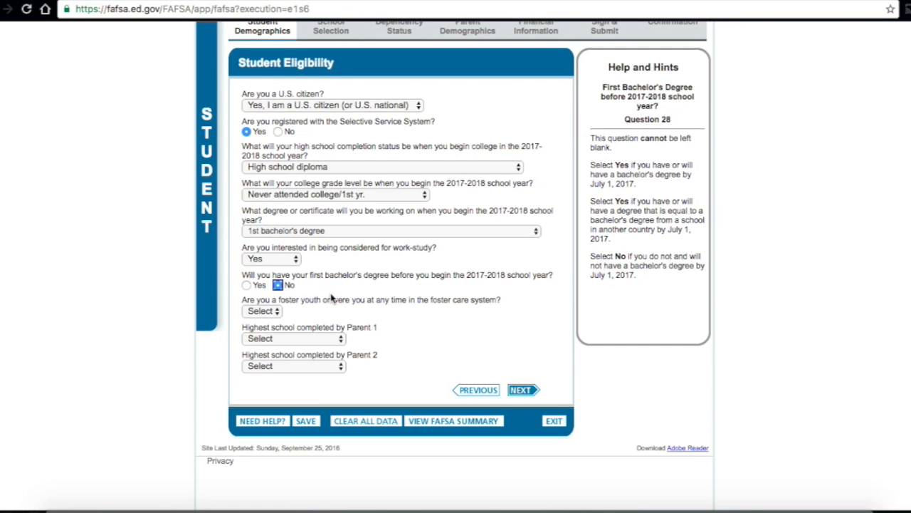
scroll(331, 298, "down", 1)
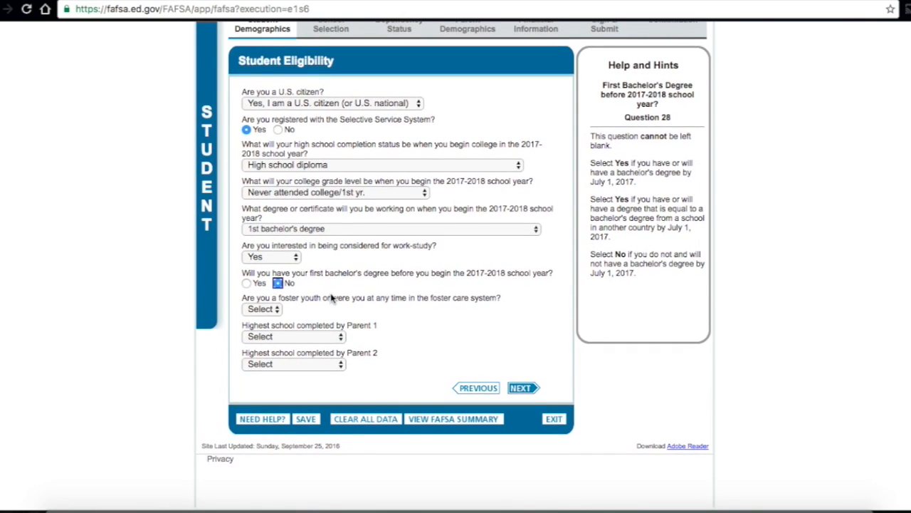
Answer foster care No, Parent 1 schooling College or beyond, Parent 2 High School, and save.
left_click(274, 312)
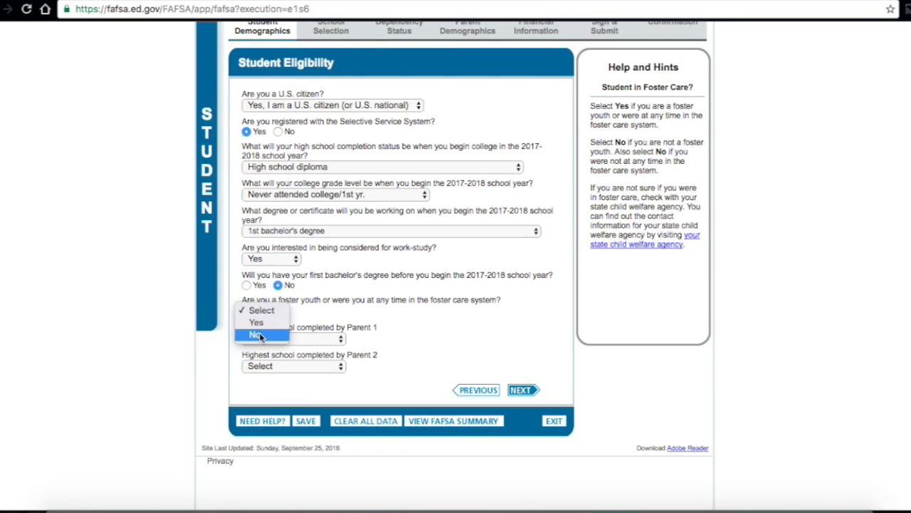
left_click(260, 335)
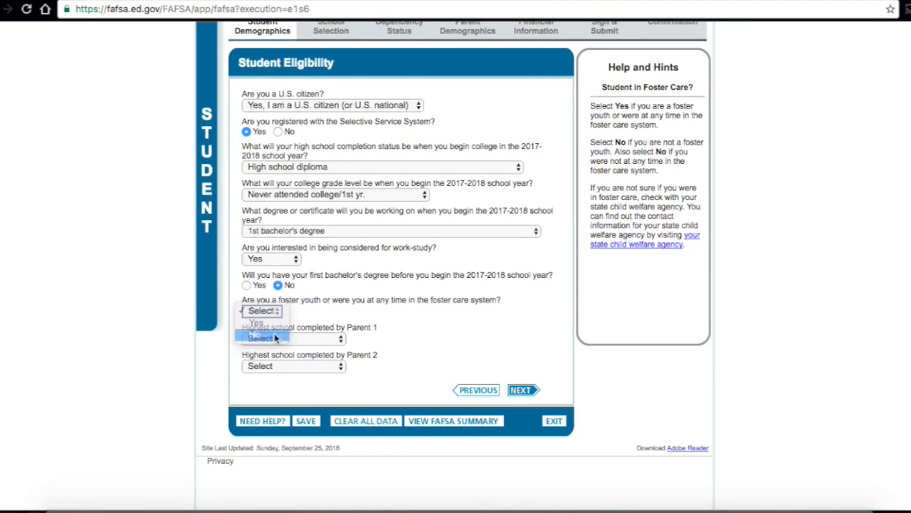
left_click(333, 339)
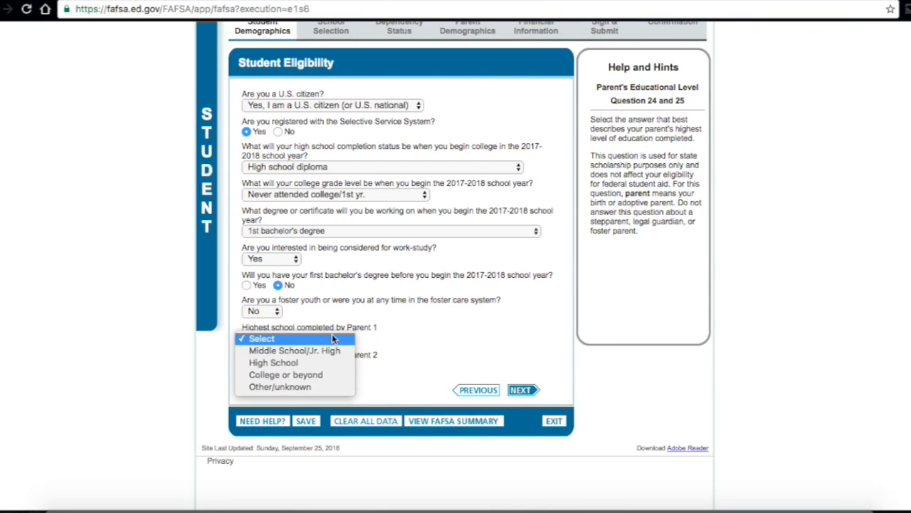
left_click(328, 376)
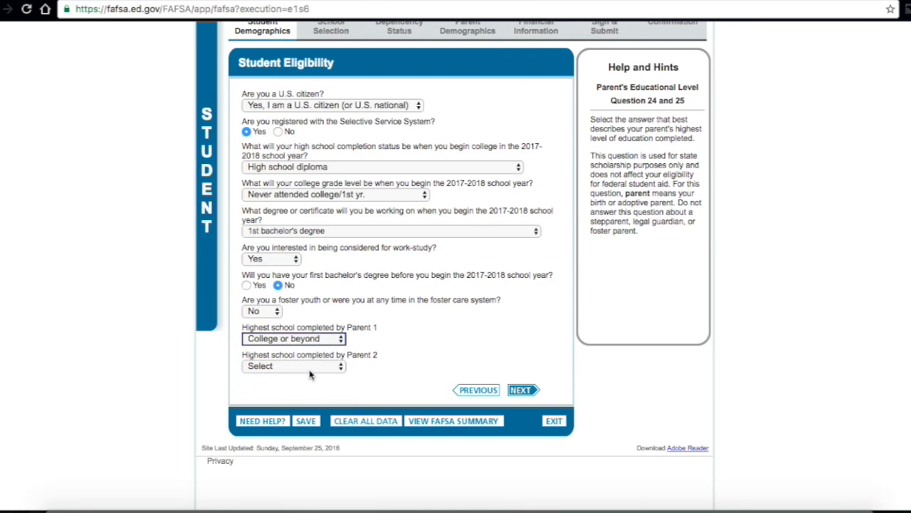
left_click(310, 366)
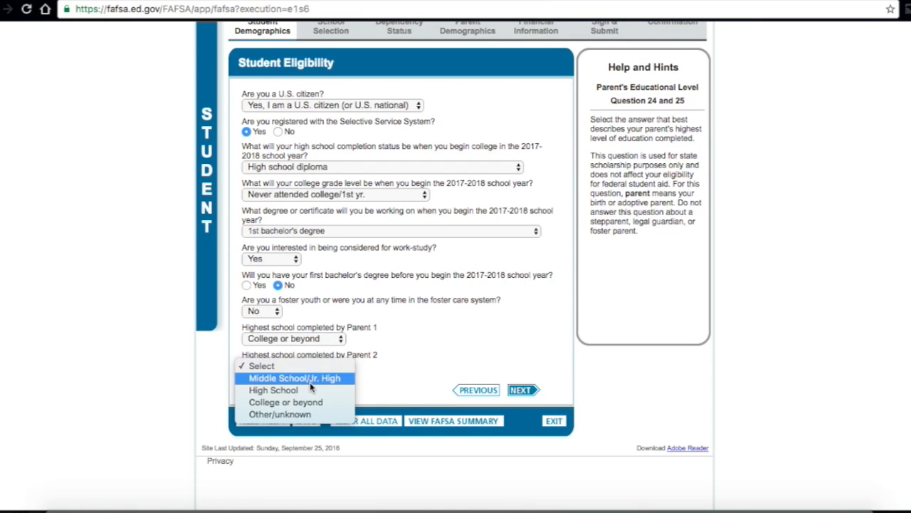
left_click(310, 389)
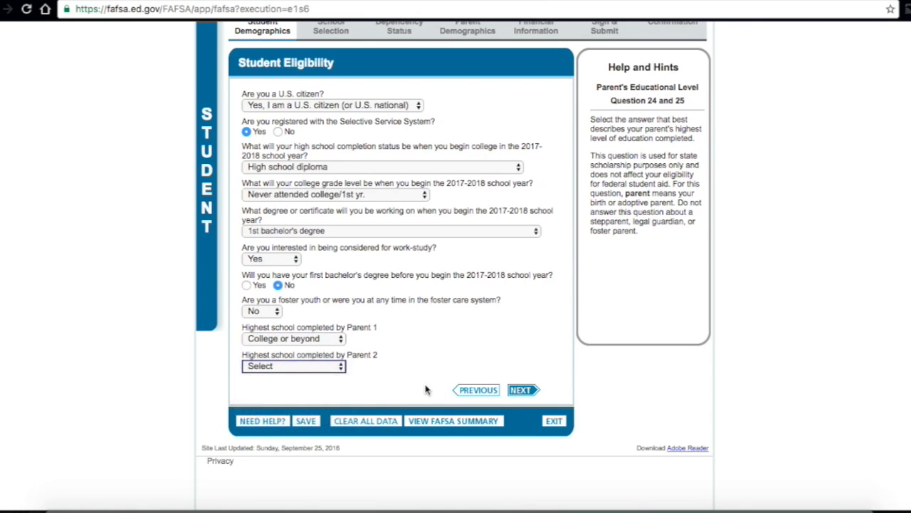
left_click(525, 396)
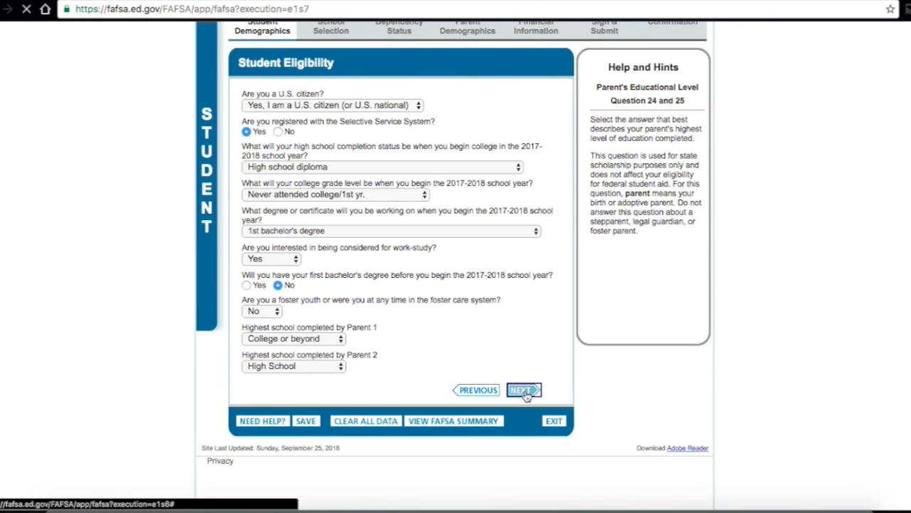
Search for high schools in Kentucky.
left_click(296, 228)
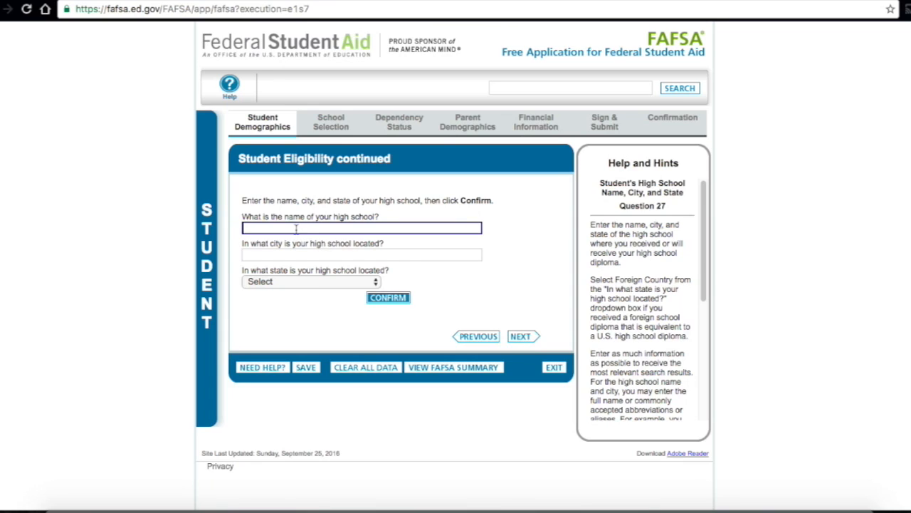
left_click(304, 254)
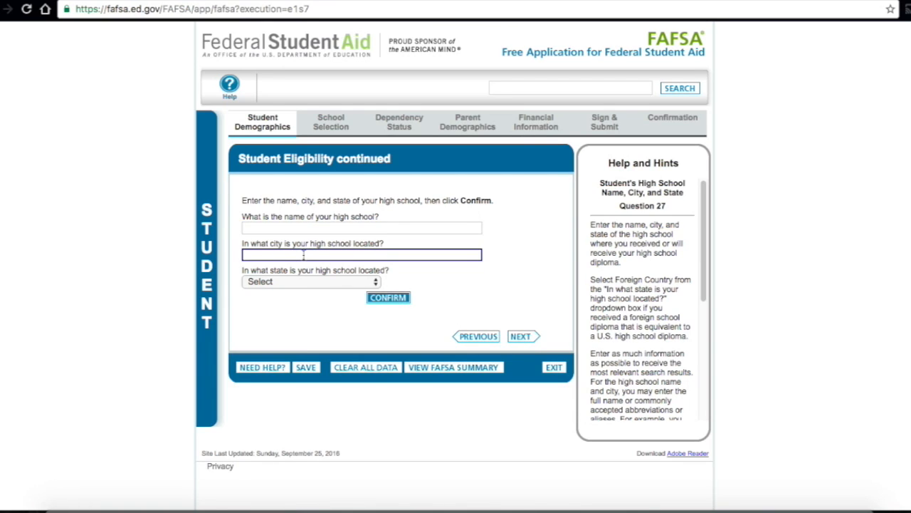
left_click(311, 282)
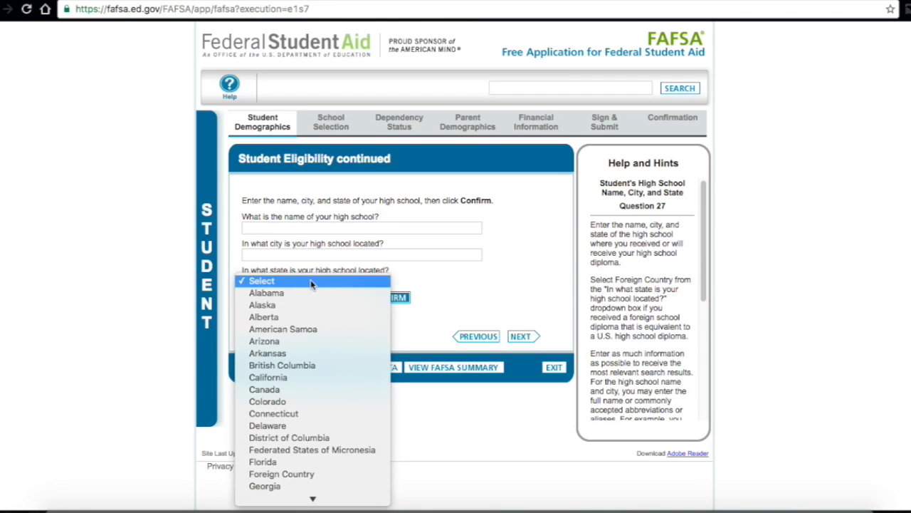
scroll(284, 426, "down", 3)
scroll(285, 428, "down", 5)
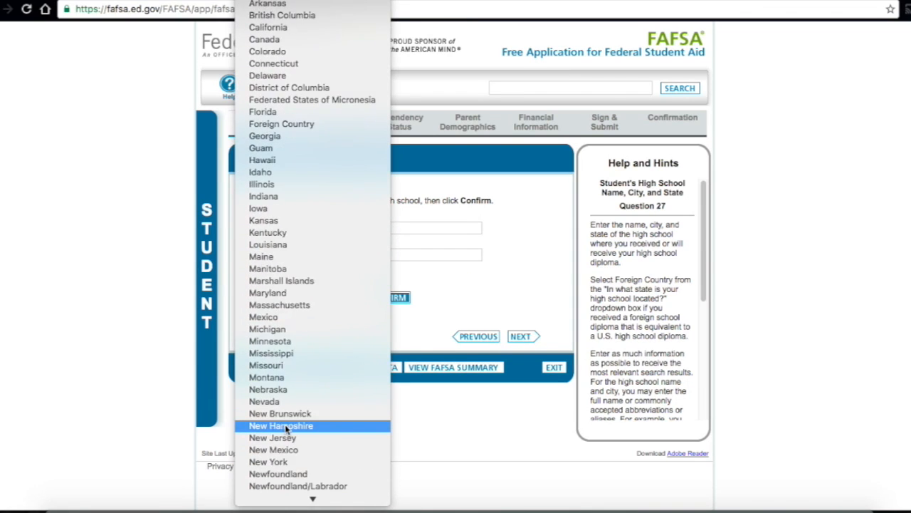
scroll(286, 427, "up", 1)
left_click(285, 269)
left_click(379, 297)
Select Trimble County High School from results page 8 and continue.
scroll(331, 310, "down", 10)
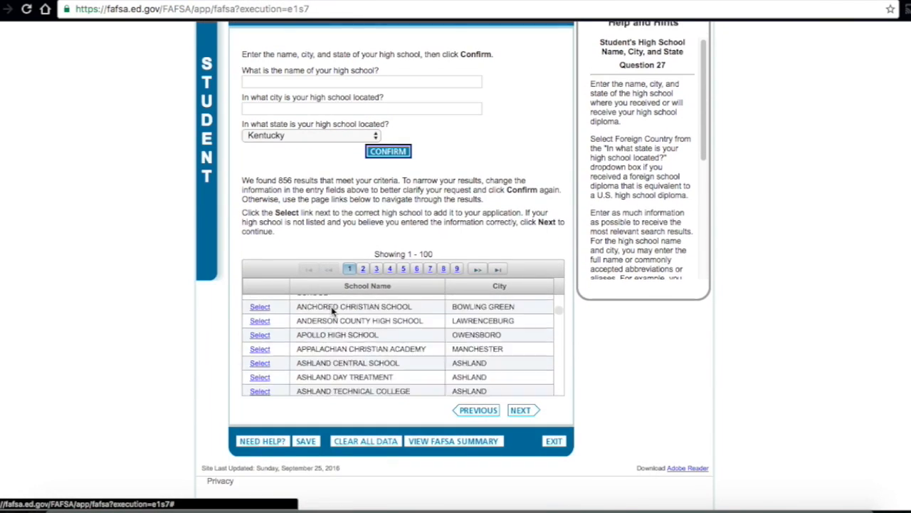
scroll(332, 311, "down", 8)
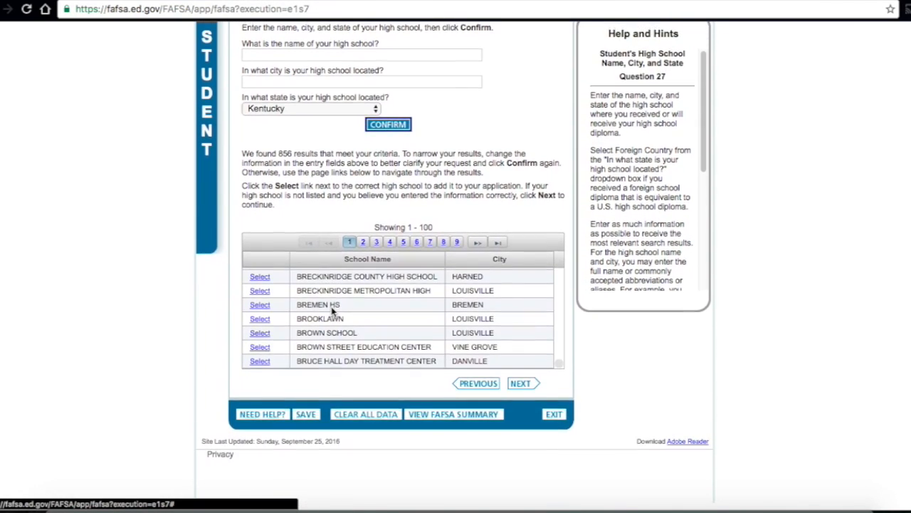
left_click(443, 247)
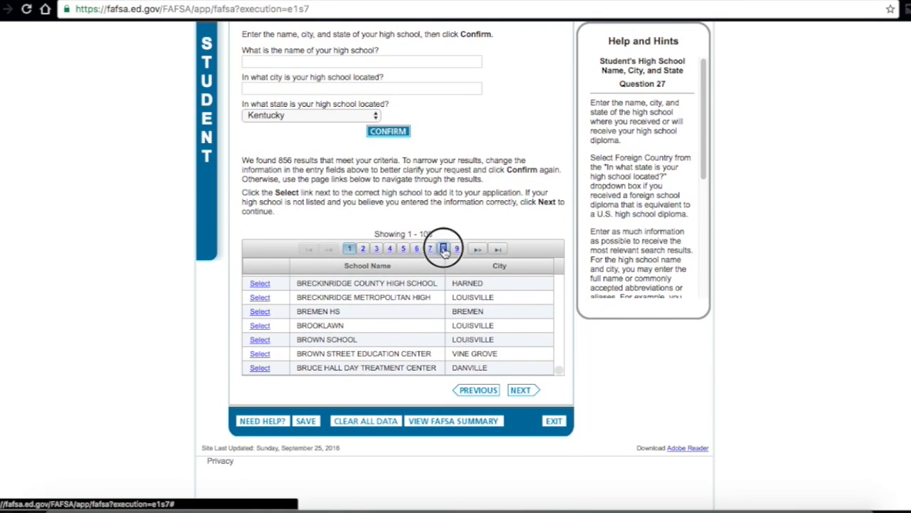
scroll(391, 356, "down", 3)
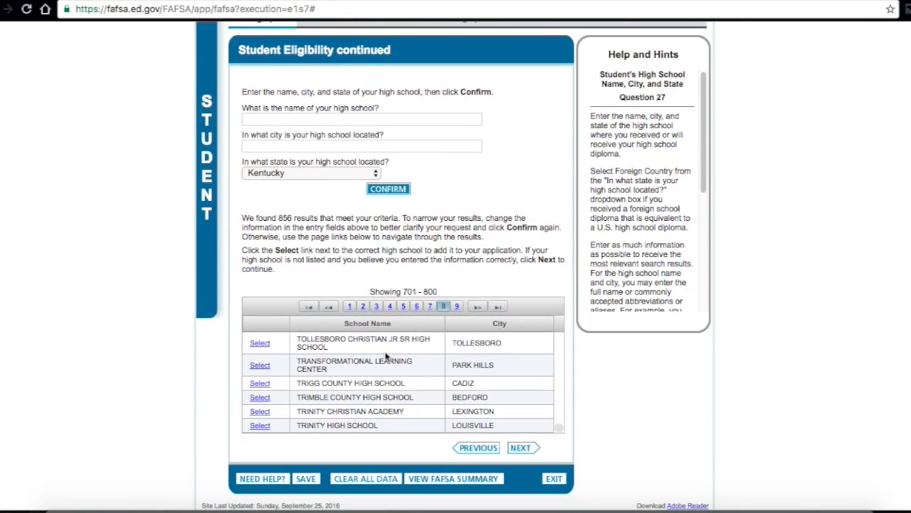
left_click(260, 397)
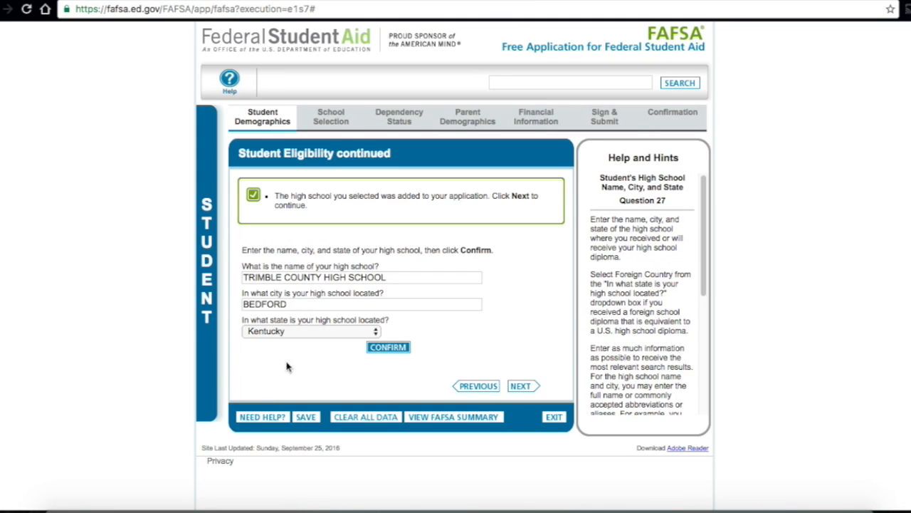
left_click(539, 390)
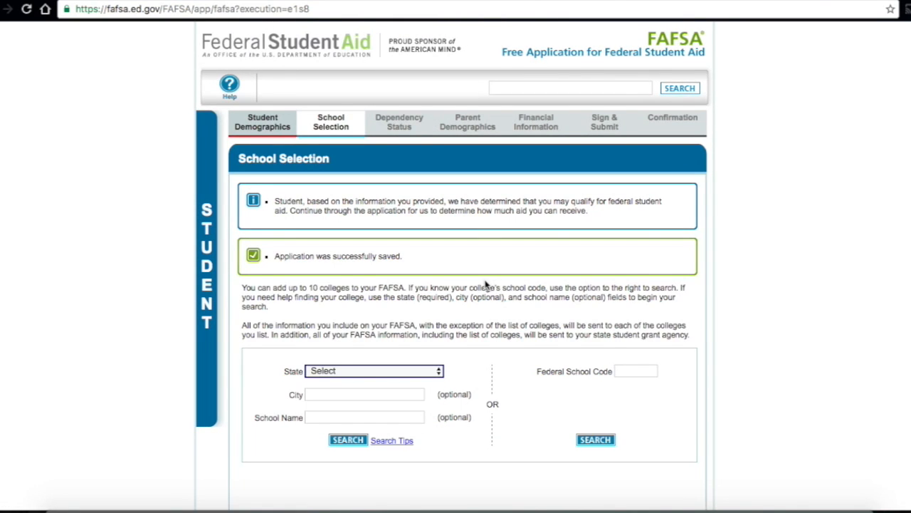
Save progress and search Kentucky colleges for the name 'kentucky'.
scroll(491, 285, "down", 3)
left_click(309, 423)
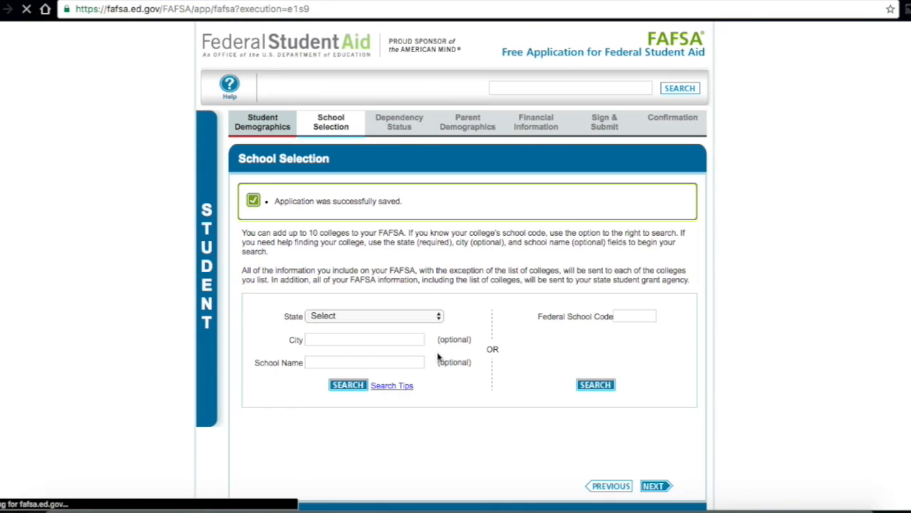
scroll(444, 336, "down", 2)
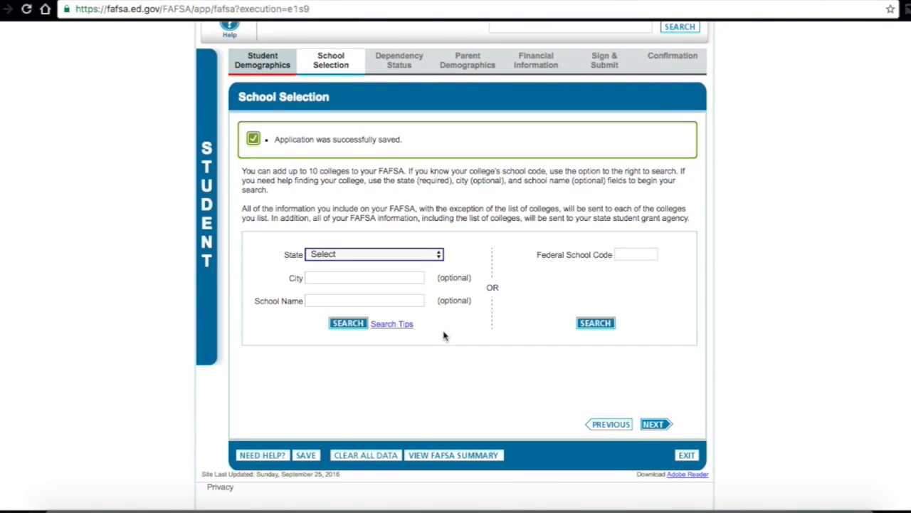
scroll(443, 335, "down", 1)
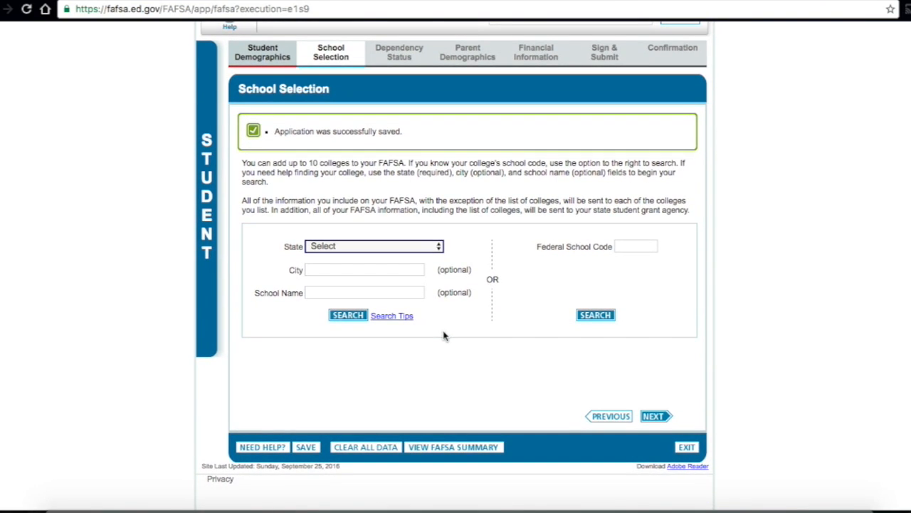
left_click(413, 247)
scroll(387, 326, "down", 5)
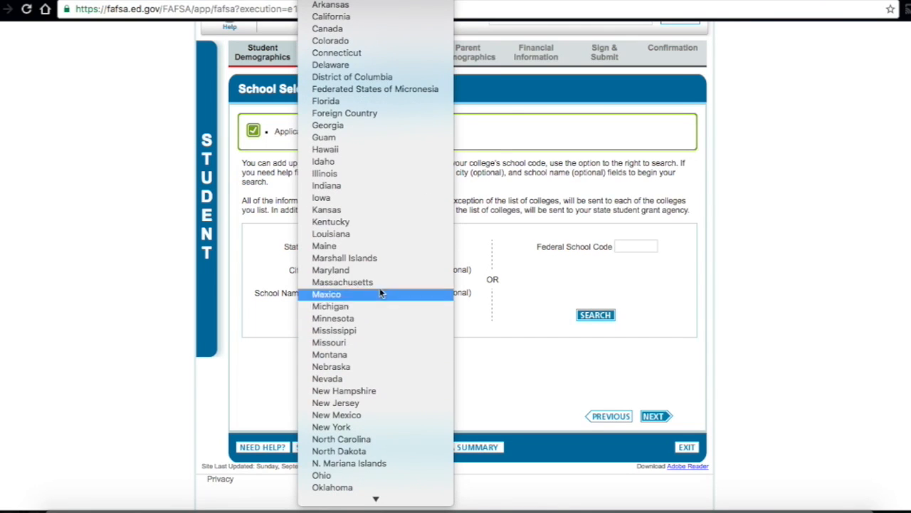
left_click(356, 222)
left_click(339, 294)
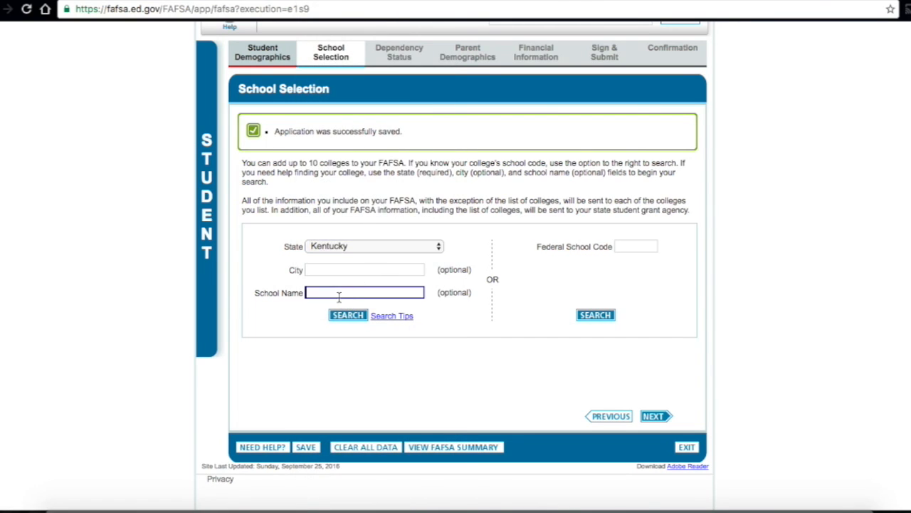
type("kentucky")
left_click(348, 314)
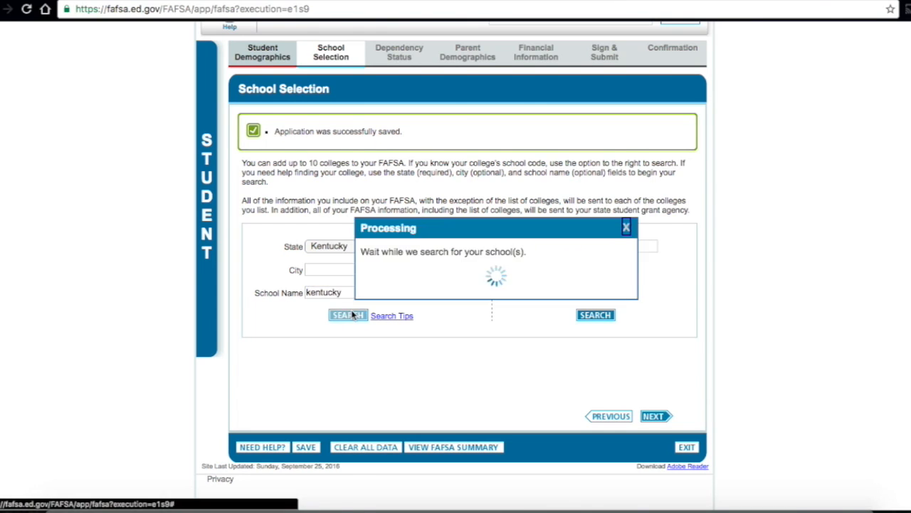
Add Kentucky State, University of Kentucky, Eastern Kentucky and Western Kentucky universities to Selected Schools.
scroll(456, 356, "down", 3)
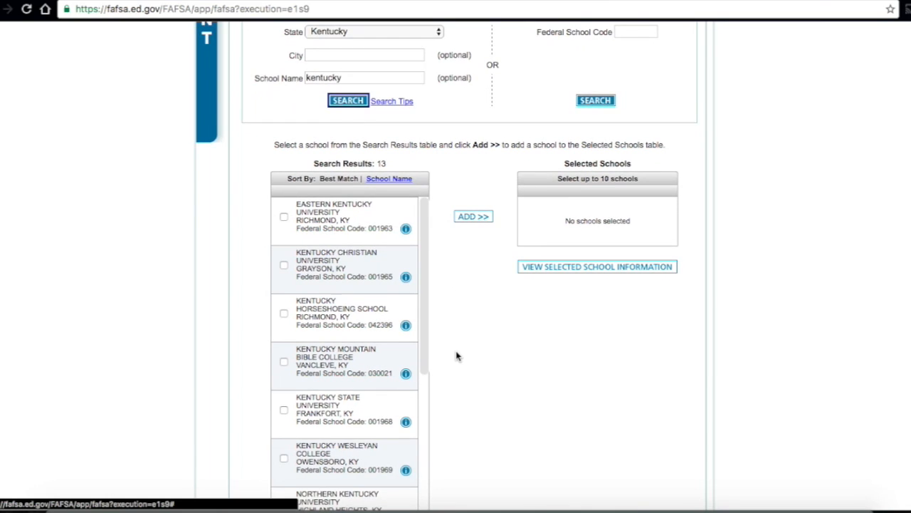
scroll(406, 313, "down", 2)
left_click(283, 346)
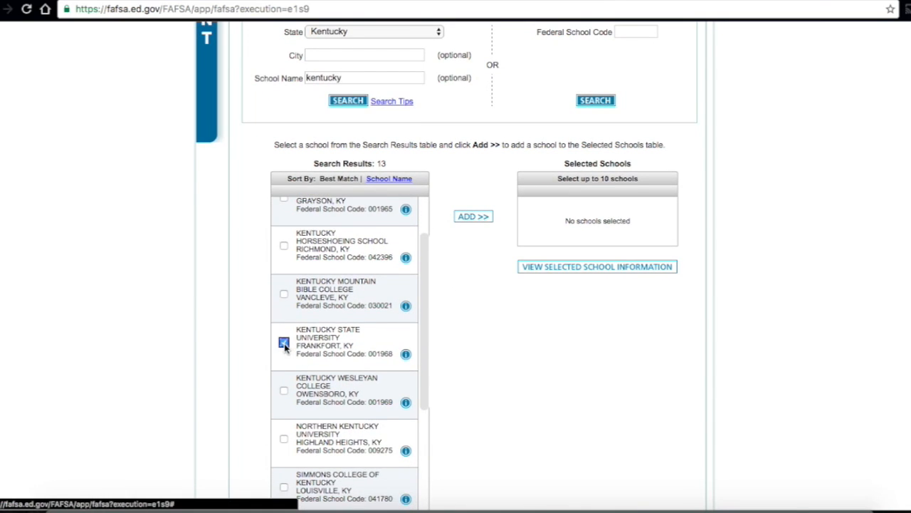
scroll(284, 343, "up", 2)
scroll(285, 343, "down", 6)
scroll(284, 346, "down", 1)
scroll(286, 269, "up", 1)
left_click(283, 242)
scroll(456, 215, "up", 1)
scroll(456, 214, "up", 4)
scroll(456, 211, "down", 2)
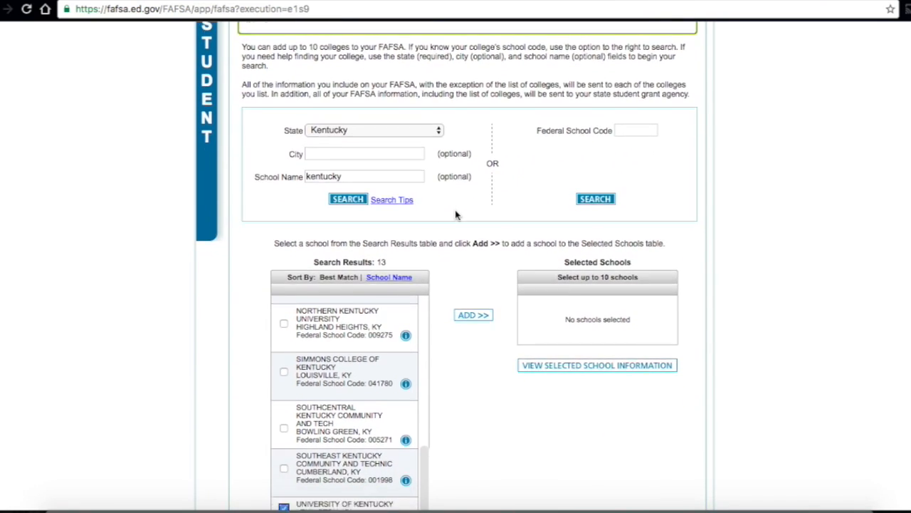
scroll(379, 291, "up", 6)
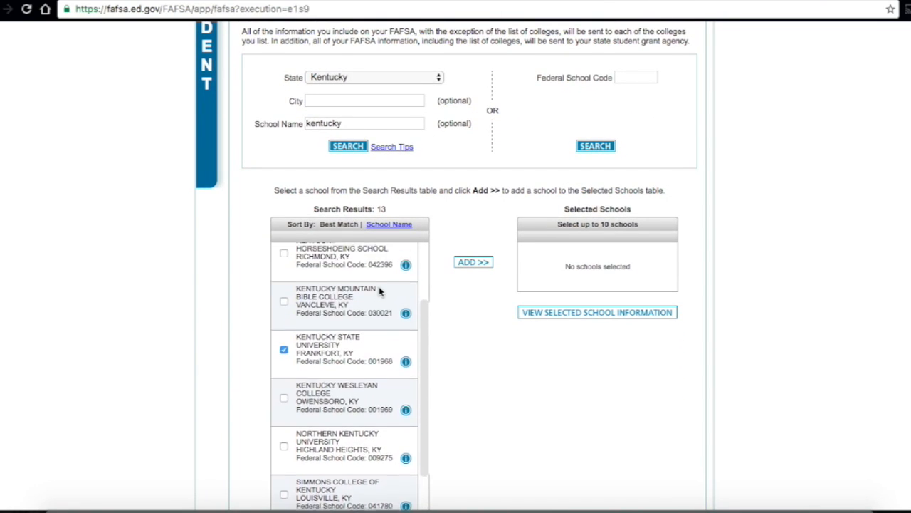
scroll(379, 290, "up", 1)
left_click(284, 307)
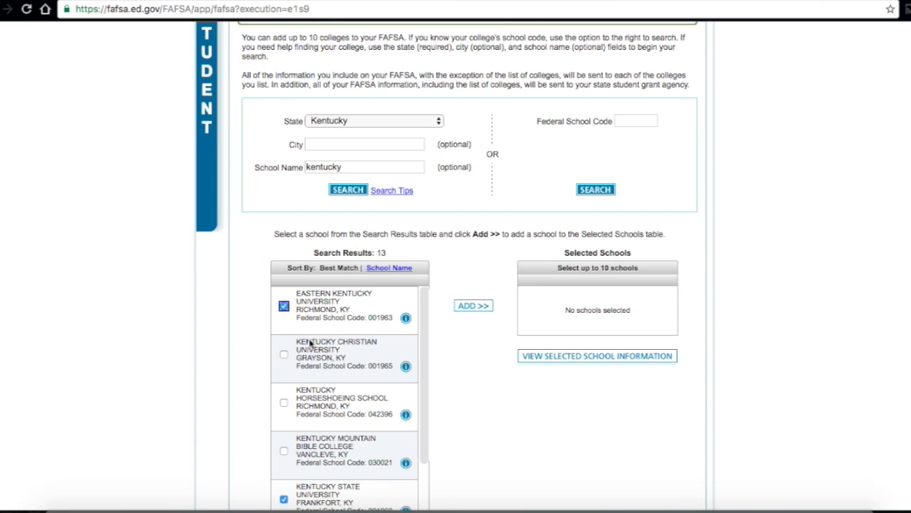
scroll(299, 335, "down", 8)
left_click(284, 333)
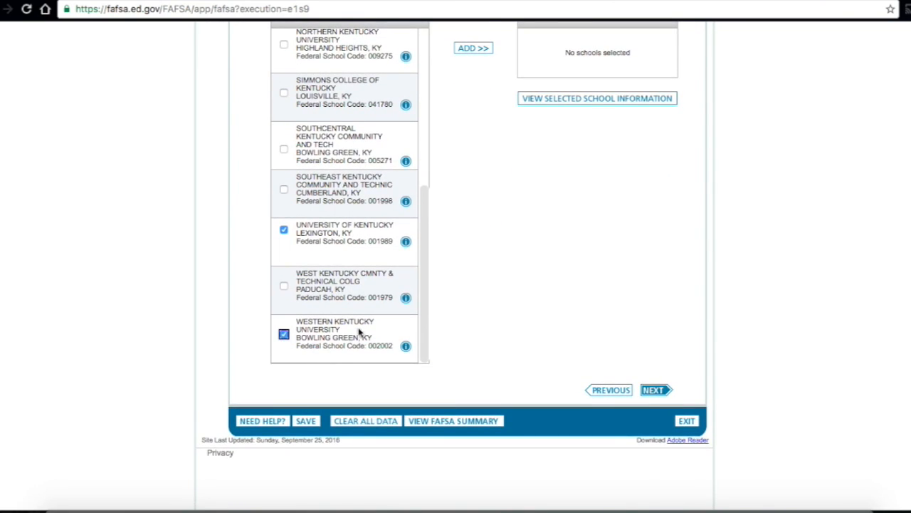
scroll(470, 305, "up", 3)
left_click(473, 272)
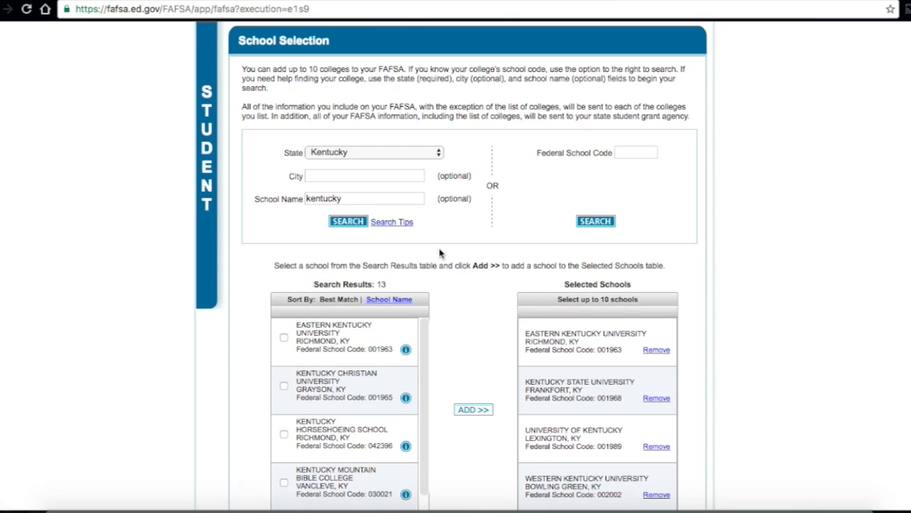
Search for 'louisville' and add University of Louisville to the selected schools.
left_click_drag(359, 198, 267, 191)
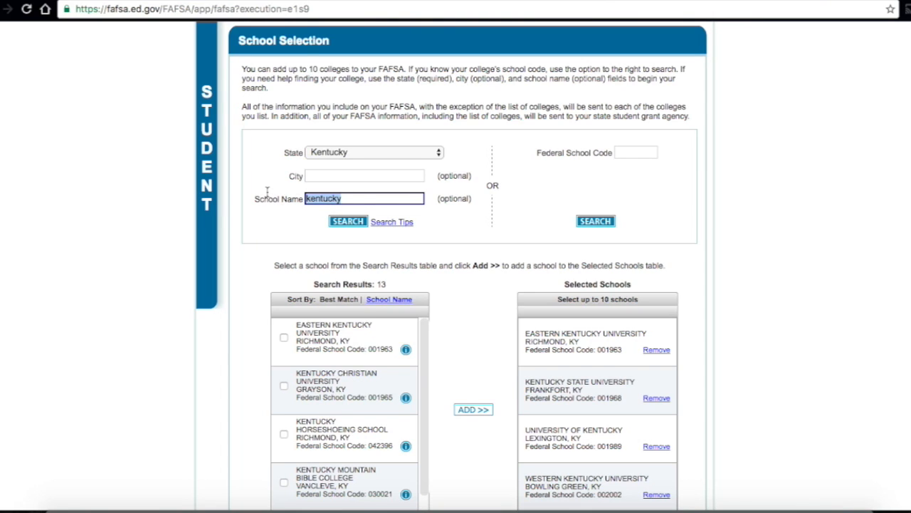
type("louisville")
left_click(334, 221)
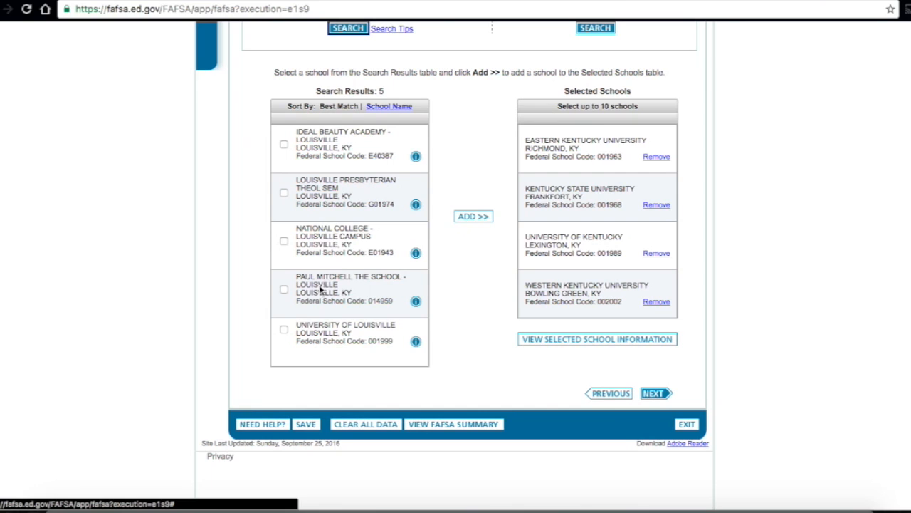
left_click(283, 331)
left_click(473, 217)
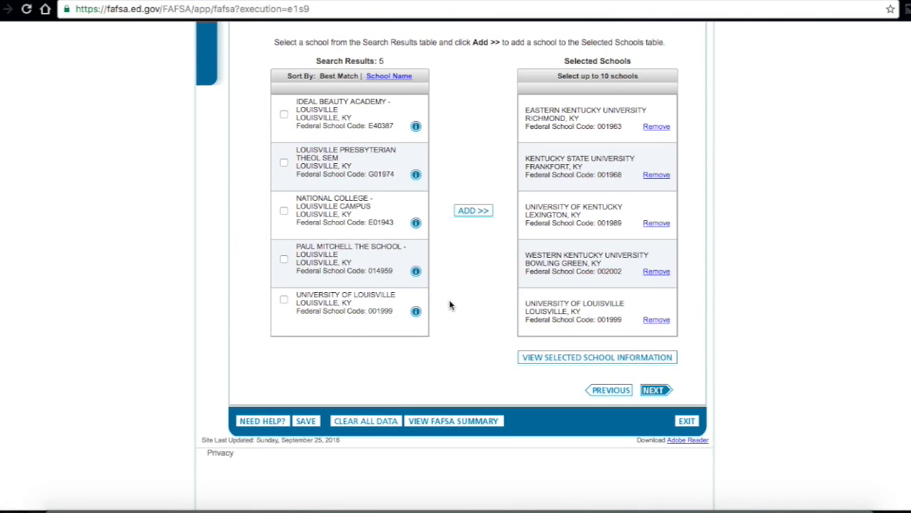
scroll(449, 304, "up", 3)
scroll(449, 305, "up", 1)
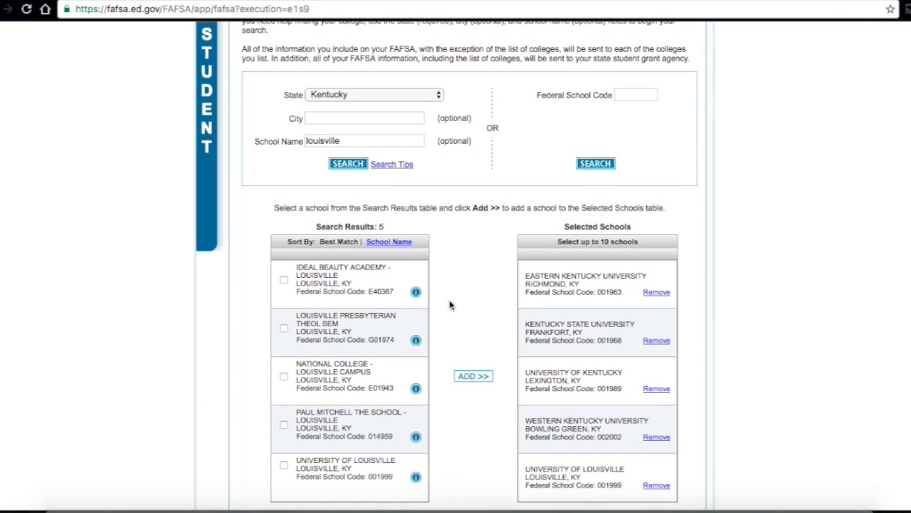
scroll(449, 305, "up", 1)
scroll(449, 305, "up", 1)
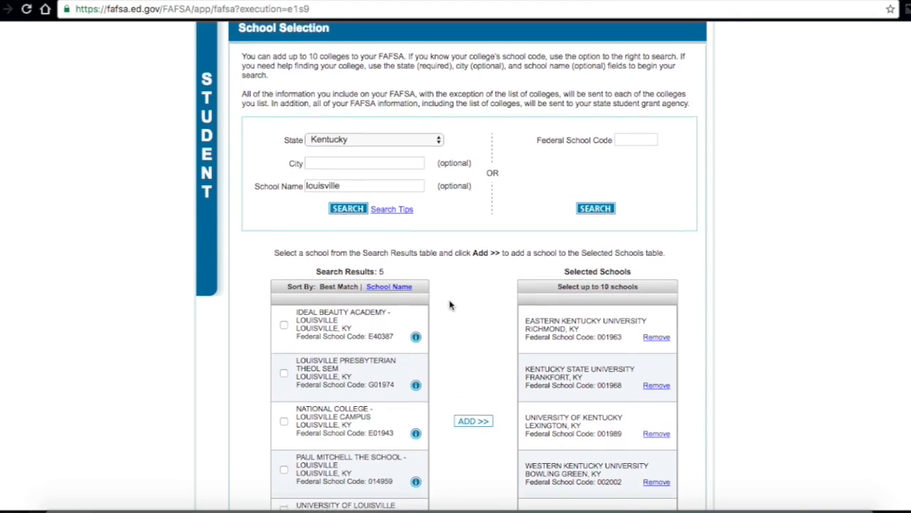
scroll(450, 305, "down", 2)
scroll(450, 305, "down", 1)
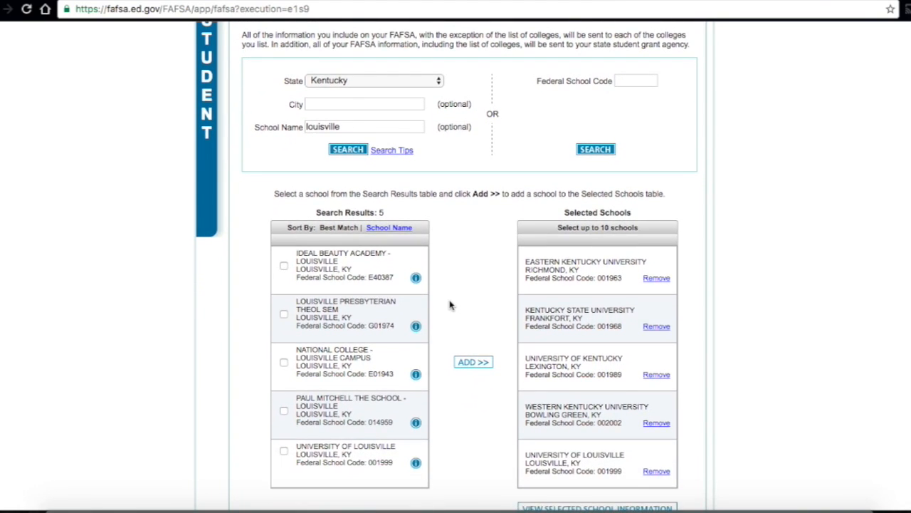
scroll(450, 305, "up", 1)
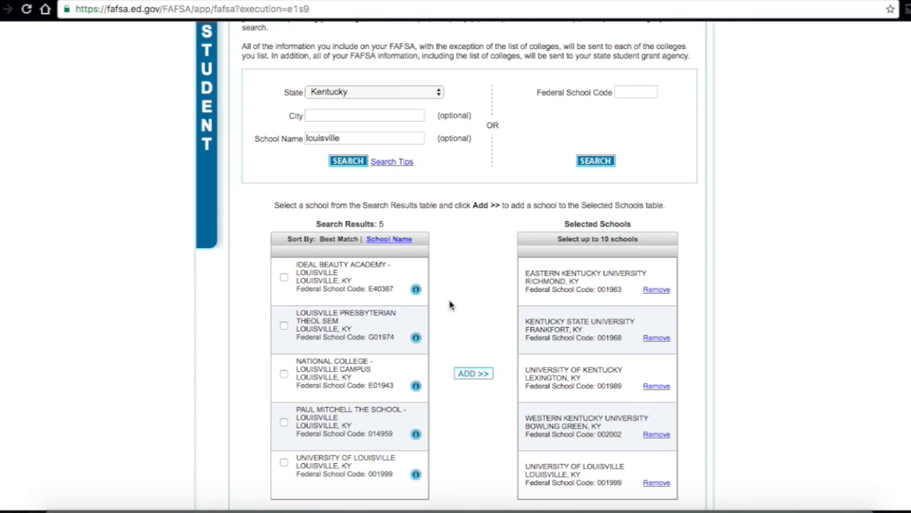
scroll(450, 305, "up", 3)
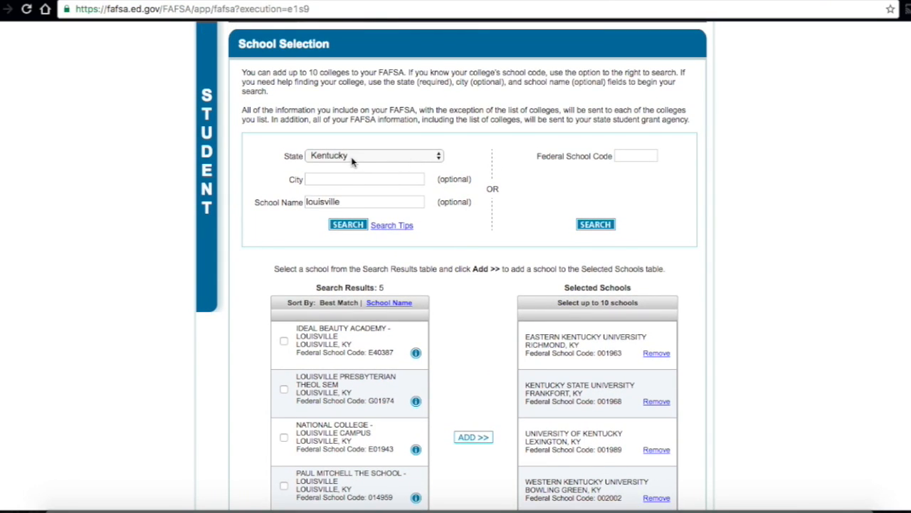
left_click_drag(350, 204, 254, 203)
Search for 'jeff' and add the Jefferson college to the selected schools.
type("jefferson")
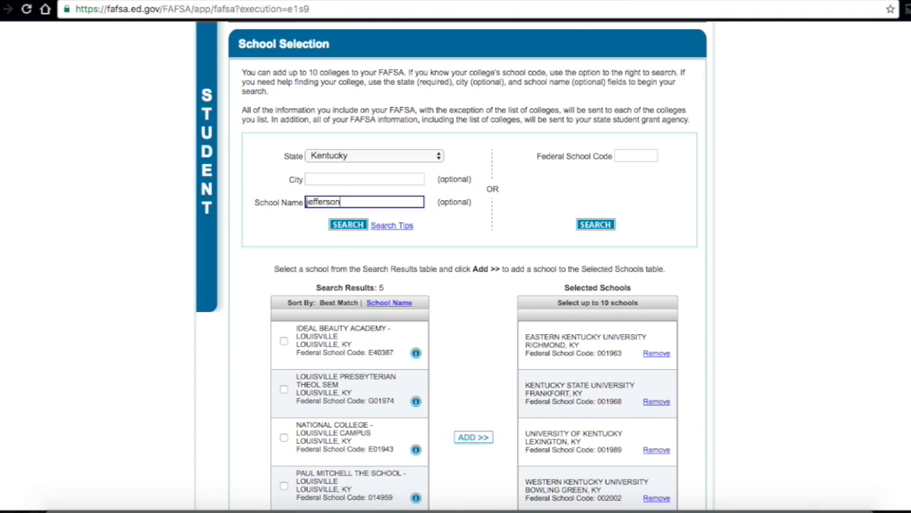
left_click(333, 224)
left_click(284, 383)
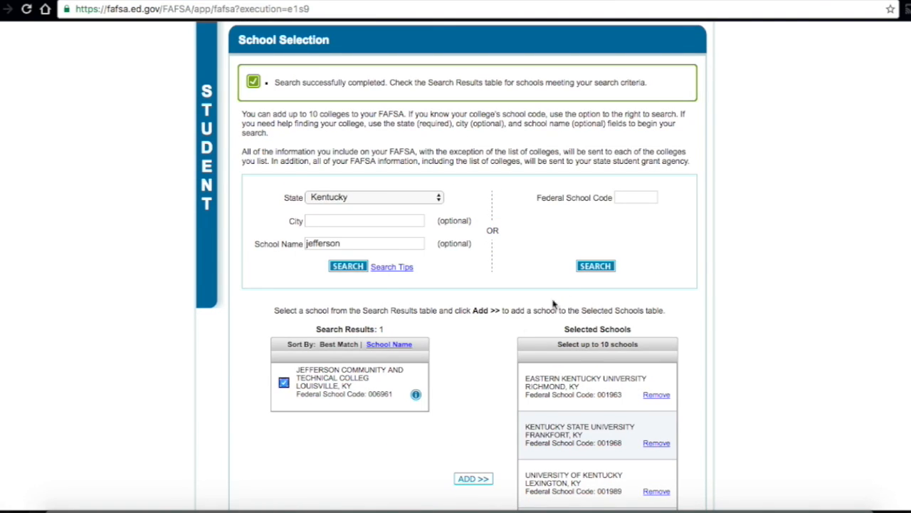
scroll(480, 492, "down", 1)
left_click(474, 450)
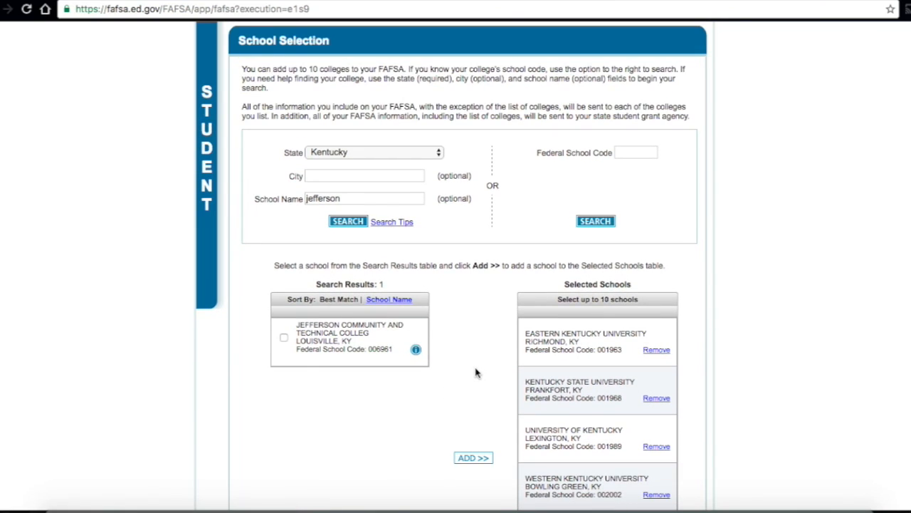
Remove the duplicate Jefferson entry and save the school selection.
left_click(284, 337)
left_click(478, 458)
scroll(479, 378, "down", 3)
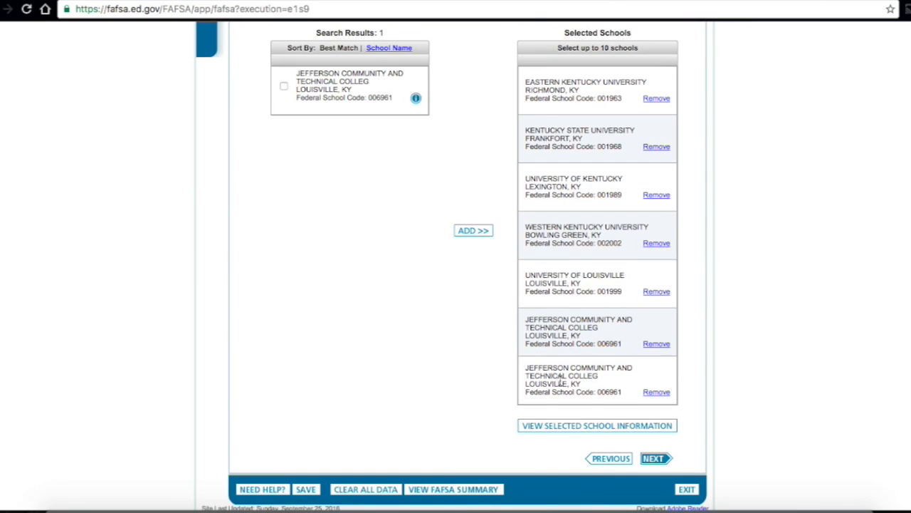
left_click(655, 392)
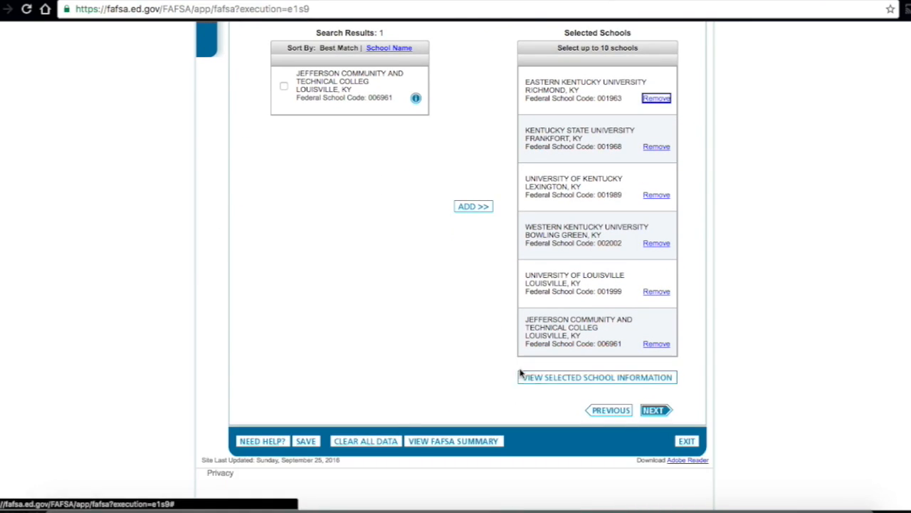
left_click(306, 441)
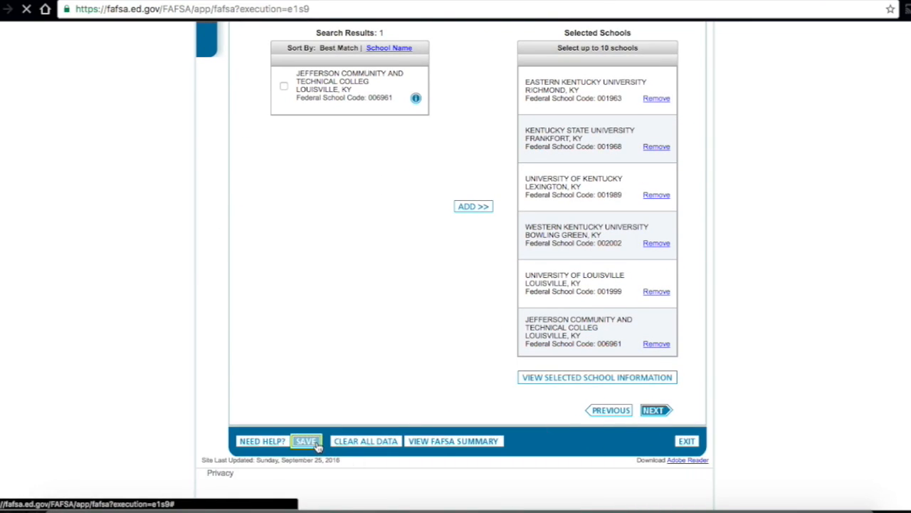
scroll(630, 384, "down", 5)
Set On Campus housing for Eastern Kentucky, Kentucky State, University of Kentucky and Western Kentucky.
left_click(655, 399)
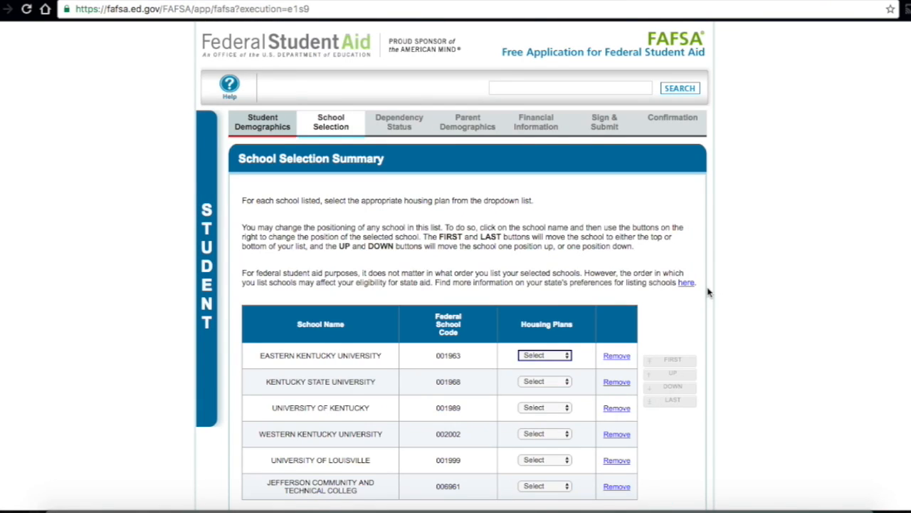
scroll(708, 292, "down", 2)
scroll(708, 292, "down", 2)
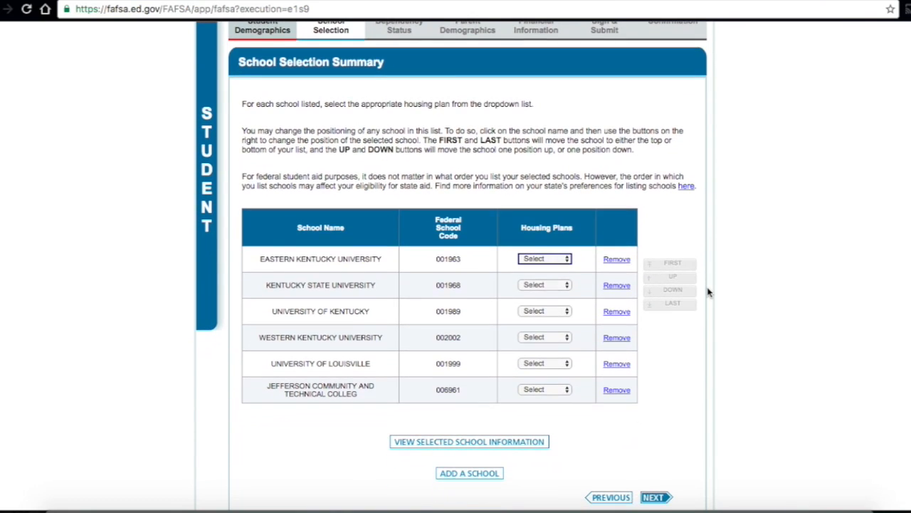
left_click(546, 261)
left_click(550, 269)
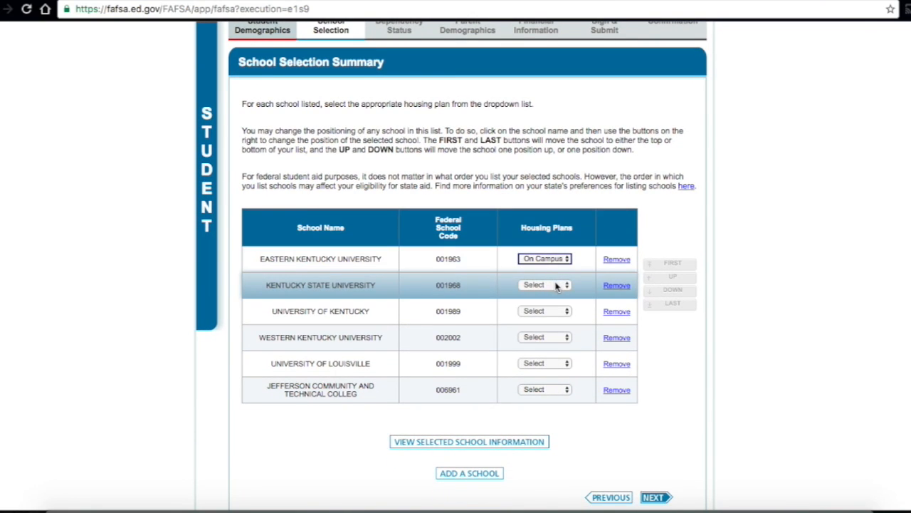
left_click(556, 286)
left_click(554, 294)
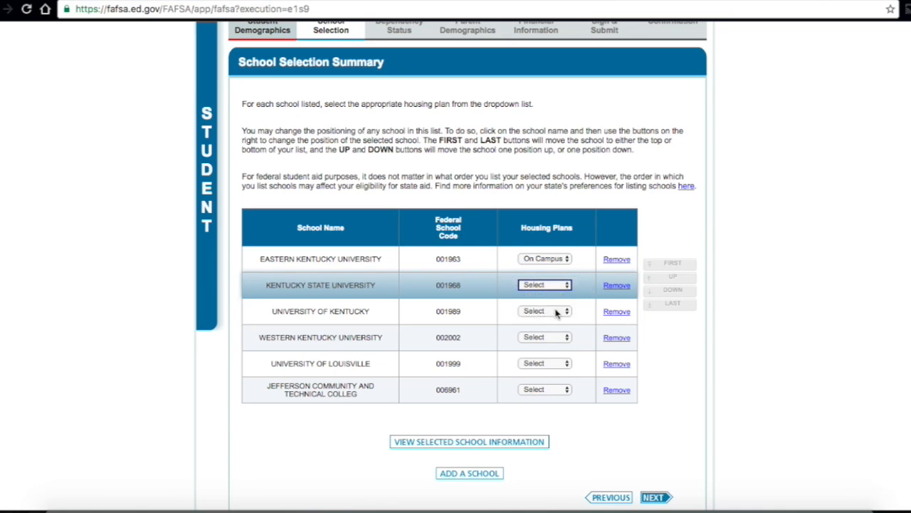
left_click(554, 313)
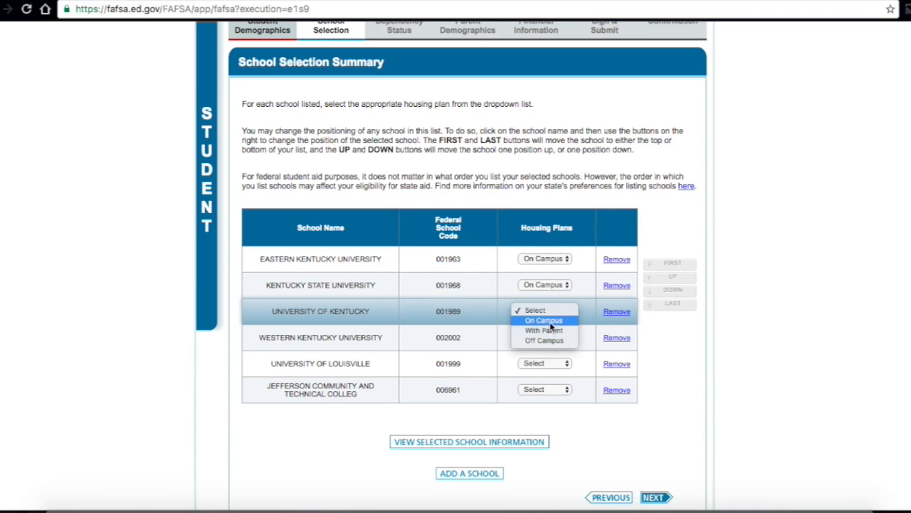
left_click(552, 321)
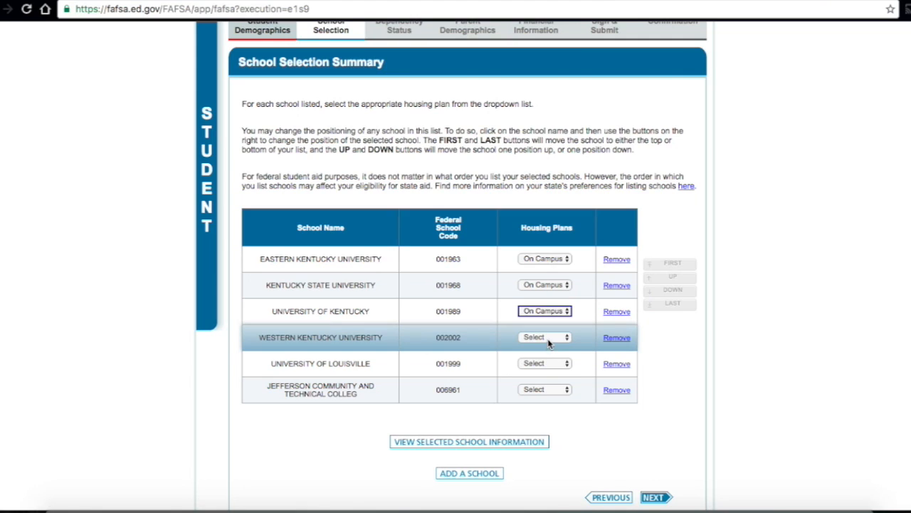
left_click(550, 341)
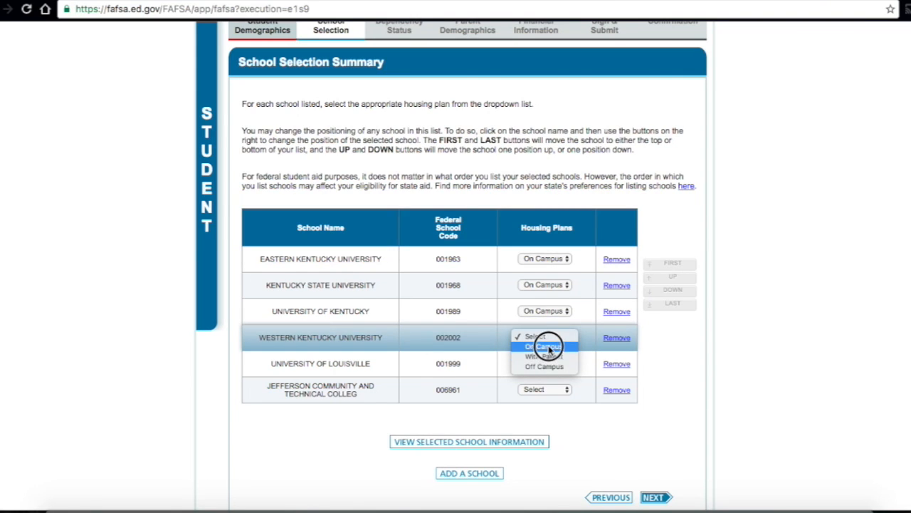
left_click(548, 347)
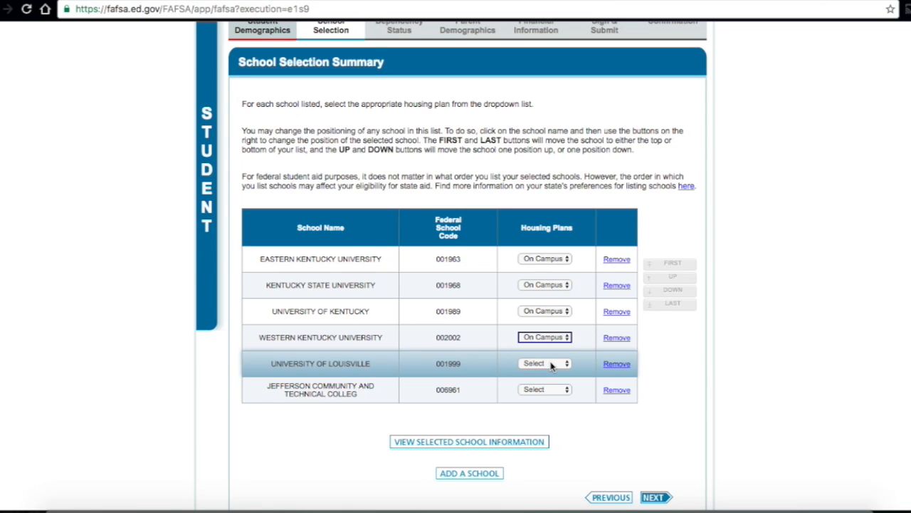
Set University of Louisville housing to With Parent and Jefferson college to Off Campus.
left_click(550, 363)
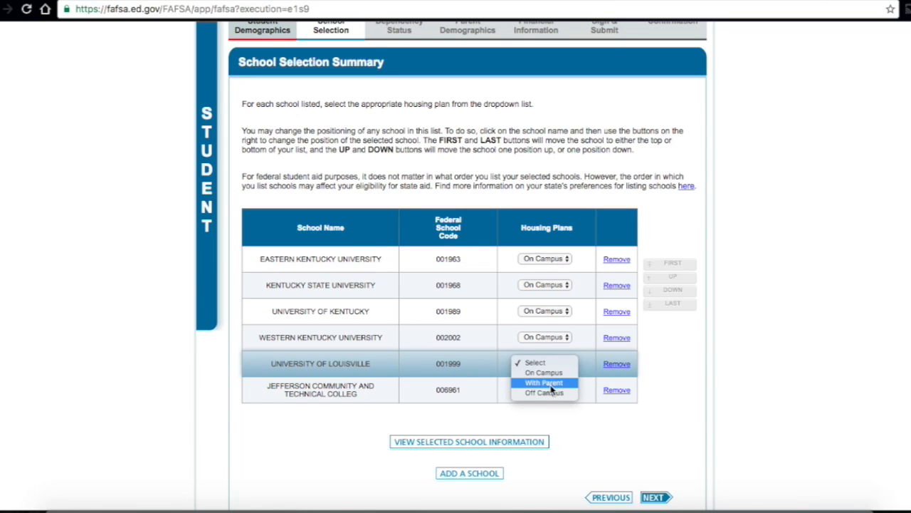
left_click(551, 388)
left_click(551, 393)
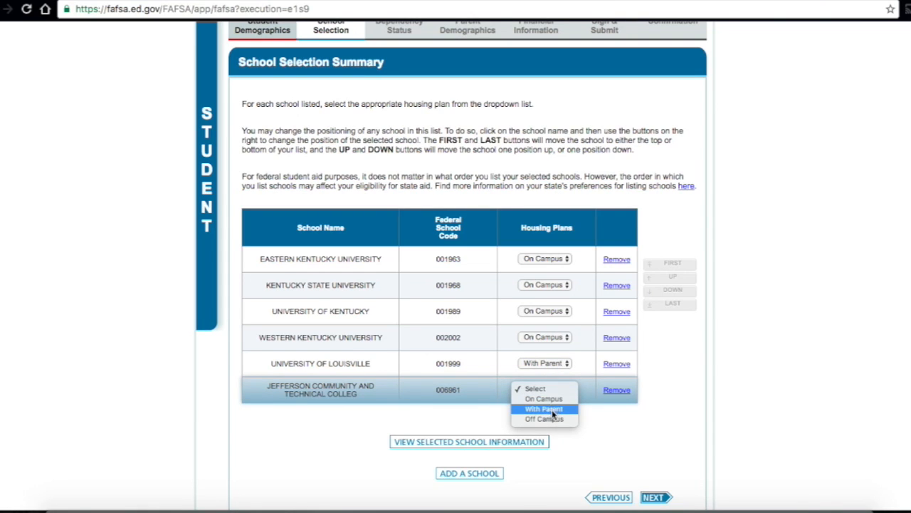
left_click(547, 419)
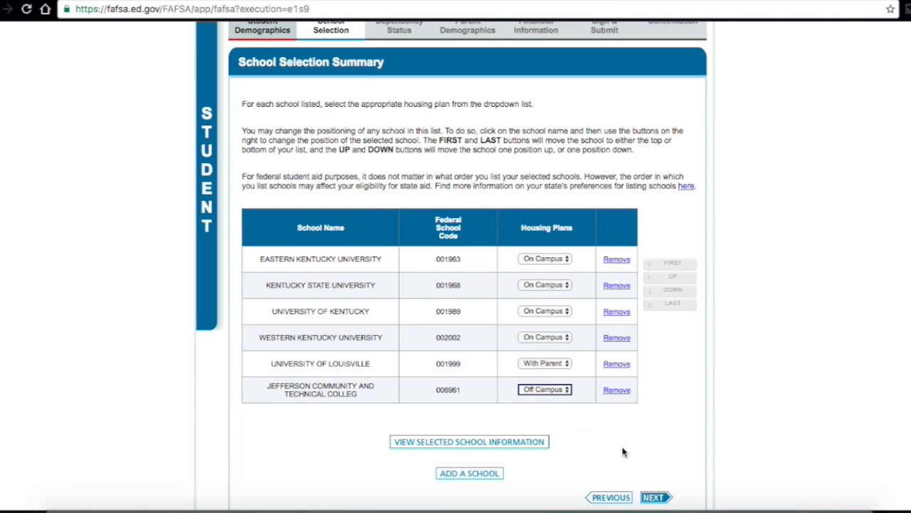
scroll(636, 451, "down", 1)
Answer No to supporting children, other dependents, active military duty and veteran status.
left_click(659, 481)
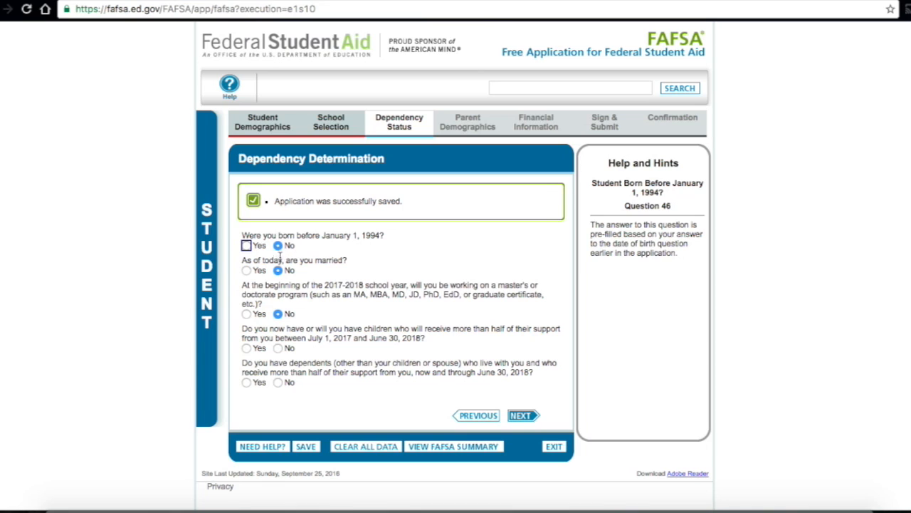
scroll(279, 328, "down", 1)
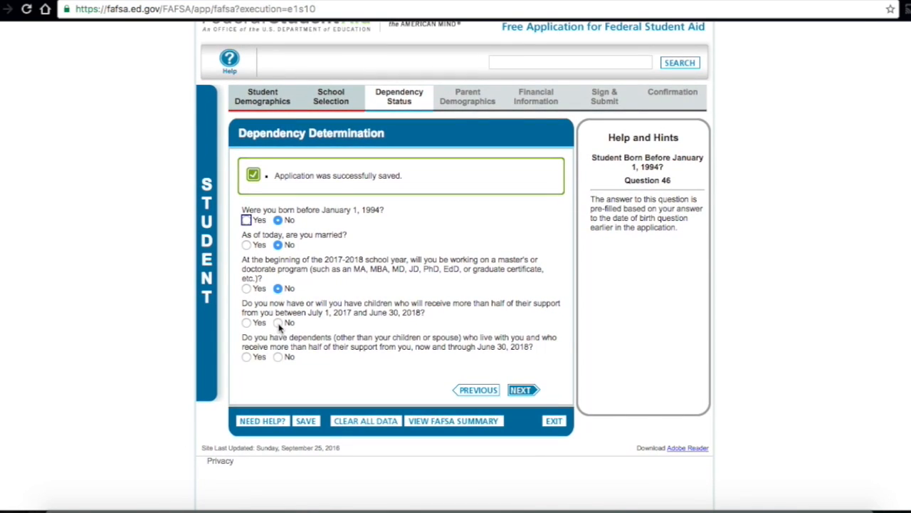
left_click(278, 322)
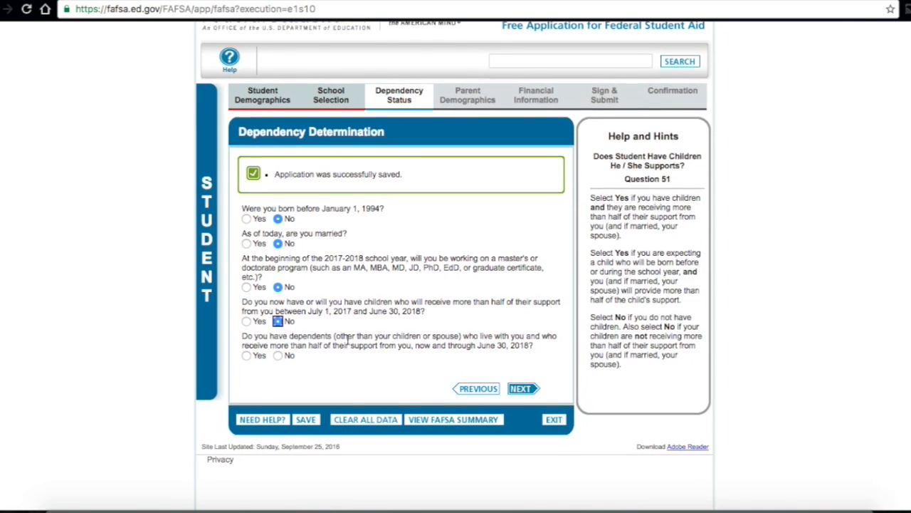
left_click(278, 357)
scroll(401, 384, "down", 1)
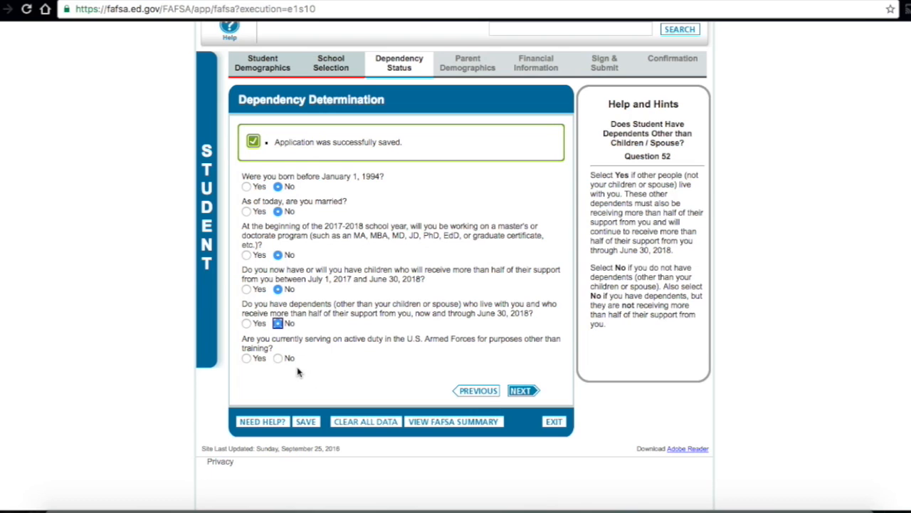
left_click(278, 357)
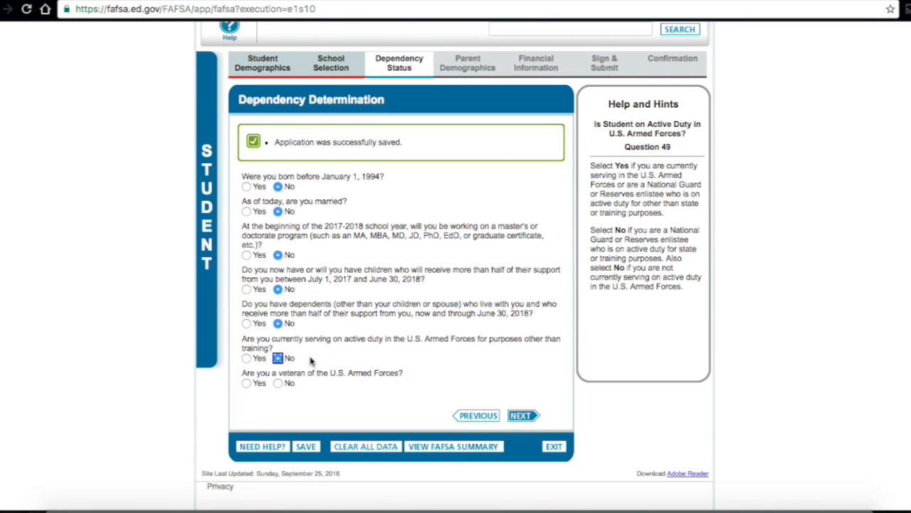
scroll(374, 363, "down", 1)
left_click(278, 357)
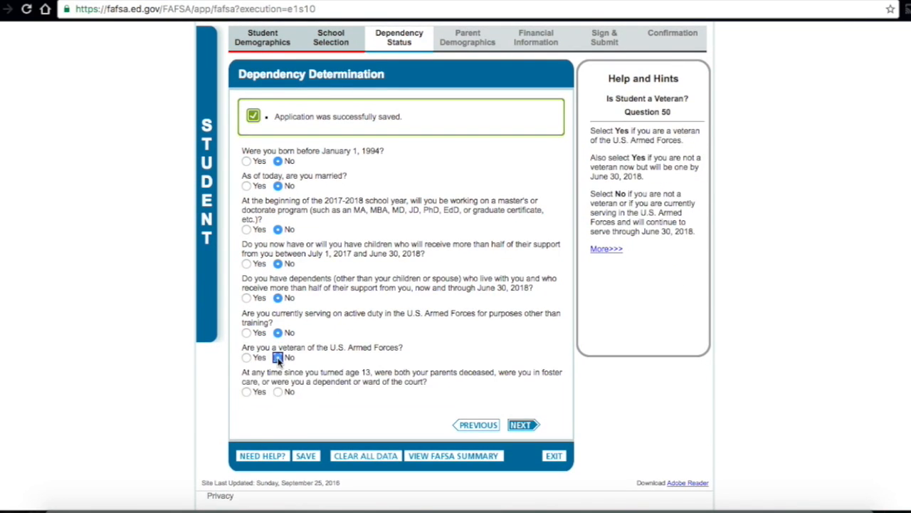
scroll(375, 368, "down", 1)
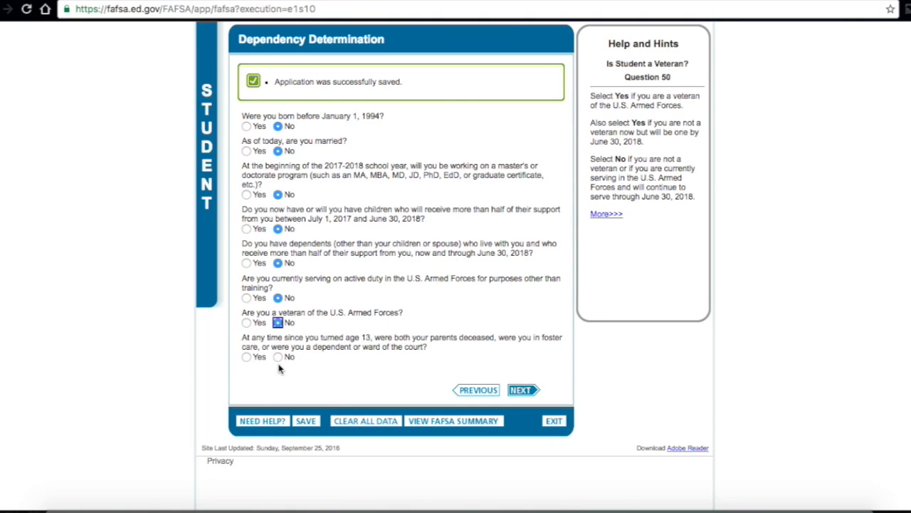
Answer No to deceased parents/foster care, emancipation, legal guardianship and homelessness, then submit the answers.
left_click(278, 357)
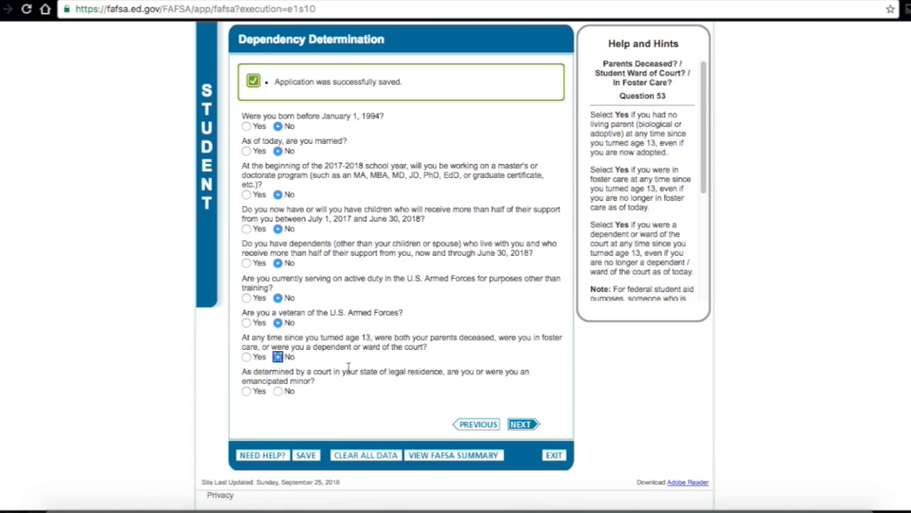
scroll(347, 367, "down", 1)
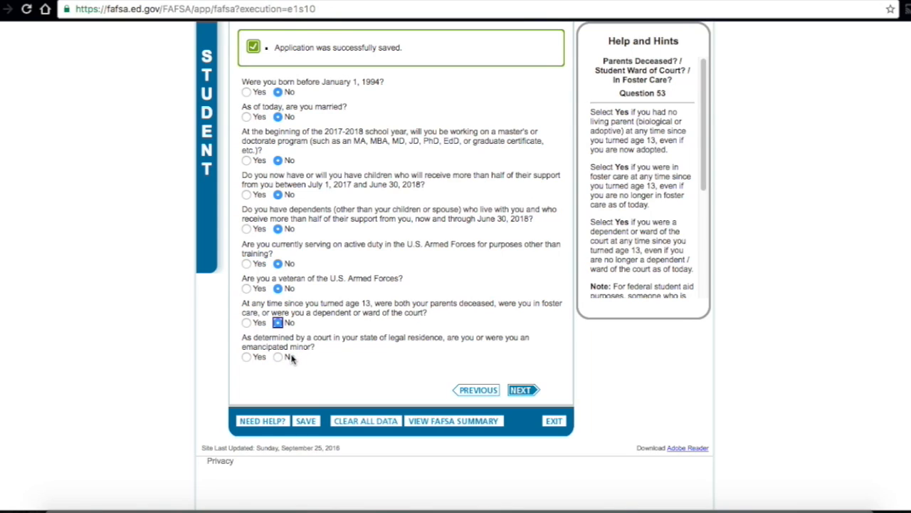
left_click(278, 356)
scroll(346, 349, "down", 1)
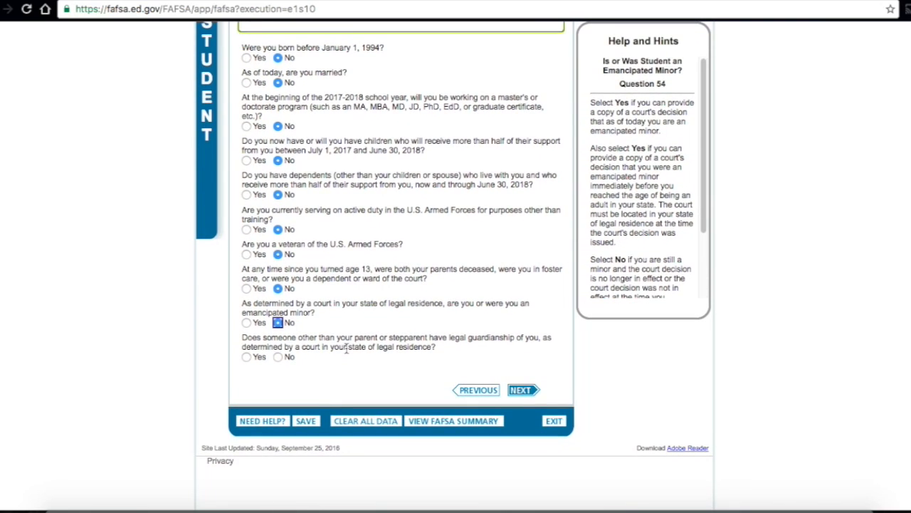
left_click(278, 357)
scroll(356, 356, "down", 1)
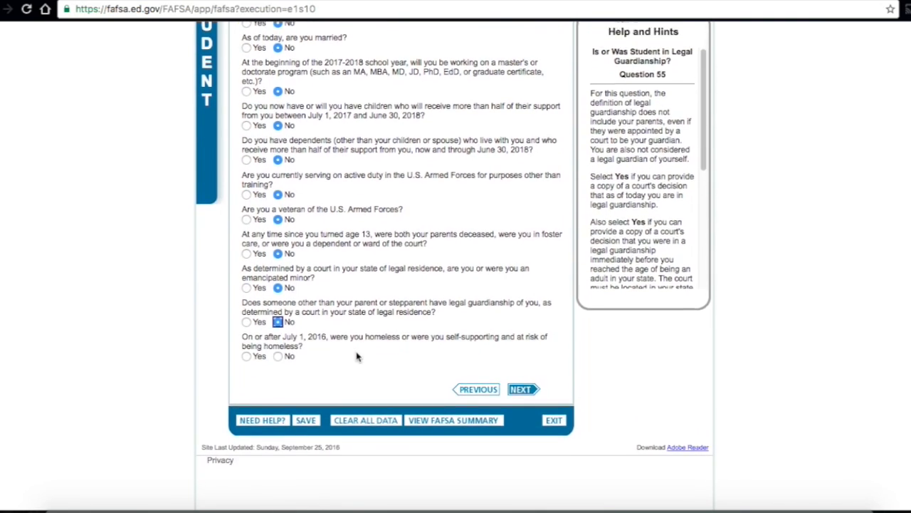
left_click(288, 357)
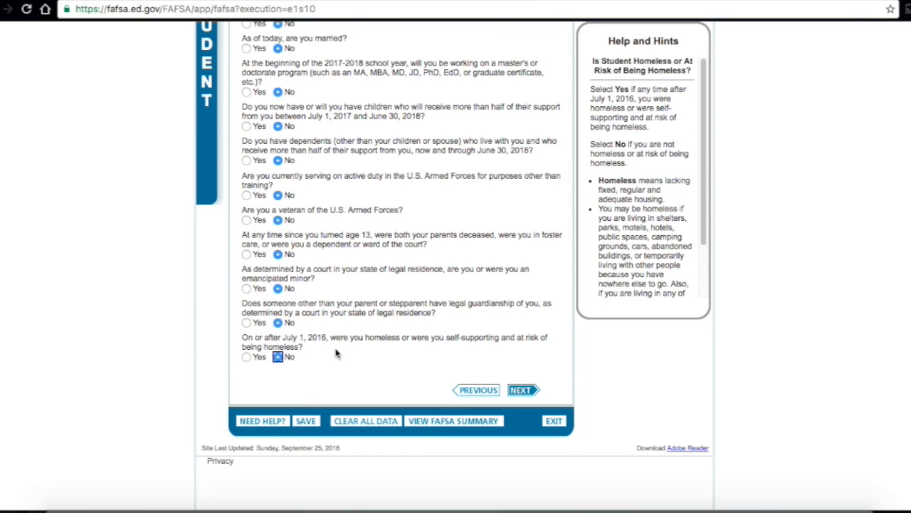
left_click(520, 390)
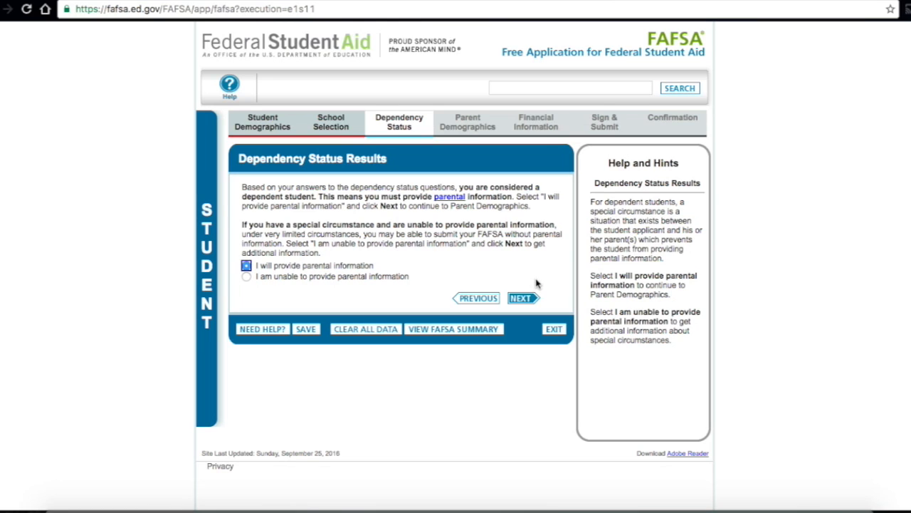
Keep 'I will provide parental information' and continue to Parent Demographics.
left_click(533, 300)
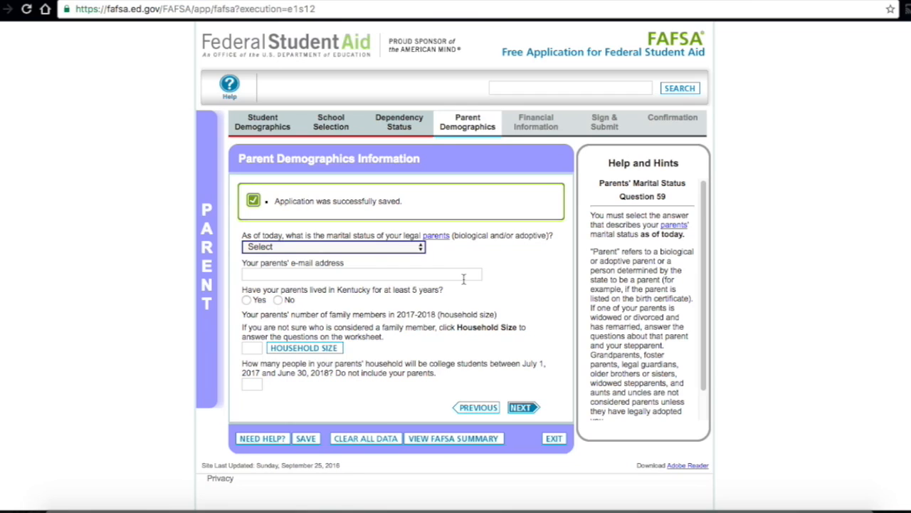
Set the parents' marital status to Married or Remarried and begin the marriage date.
left_click(419, 247)
left_click(398, 282)
scroll(262, 226, "down", 1)
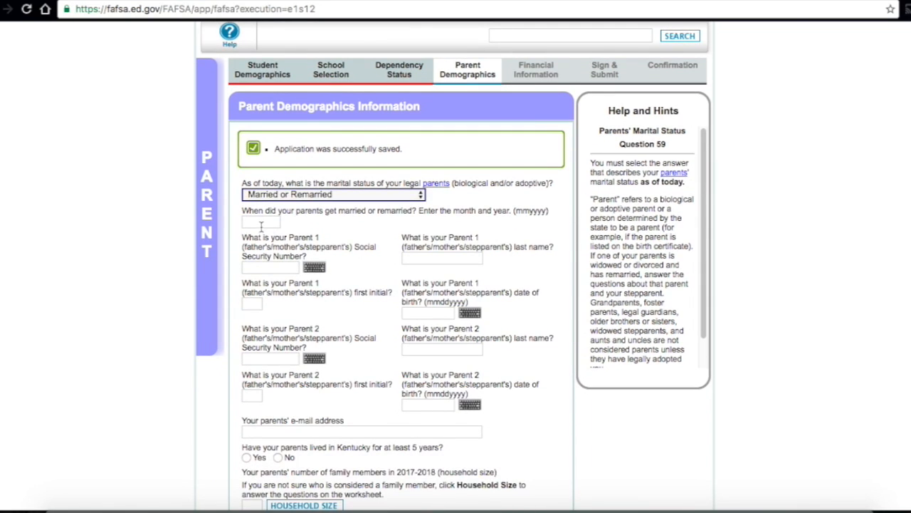
left_click(258, 223)
type("02/28")
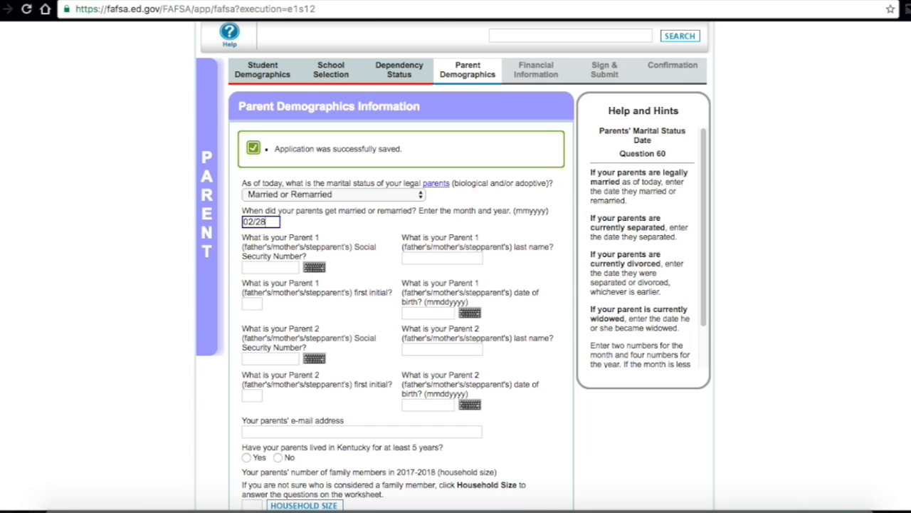
key("BackSpace")
key("BackSpace")
key("BackSpace")
key("BackSpace")
key("BackSpace")
key("BackSpace")
Enter Parent 1's Social Security Number and first initial S, clearing stray digits from the last name.
left_click(251, 269)
left_click(419, 260)
type("12334345")
left_click_drag(461, 258, 380, 263)
key("BackSpace")
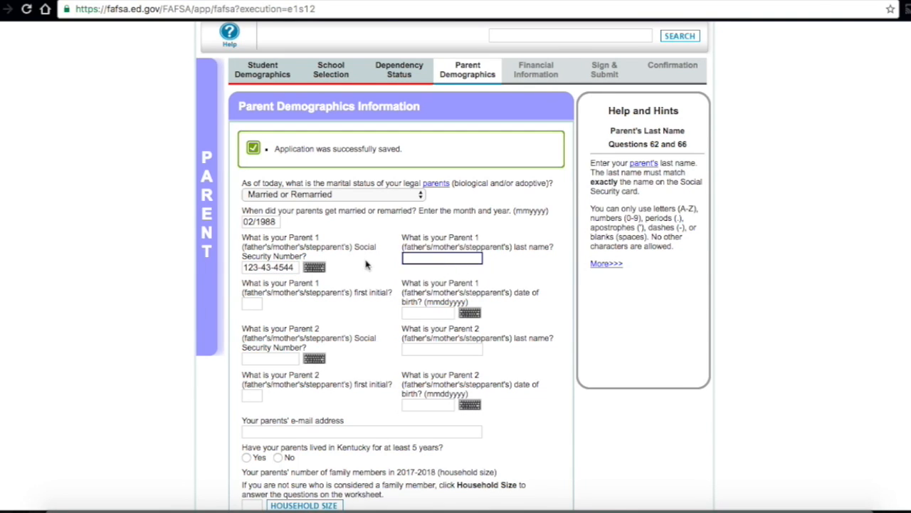
left_click(251, 303)
type("S")
scroll(342, 279, "down", 3)
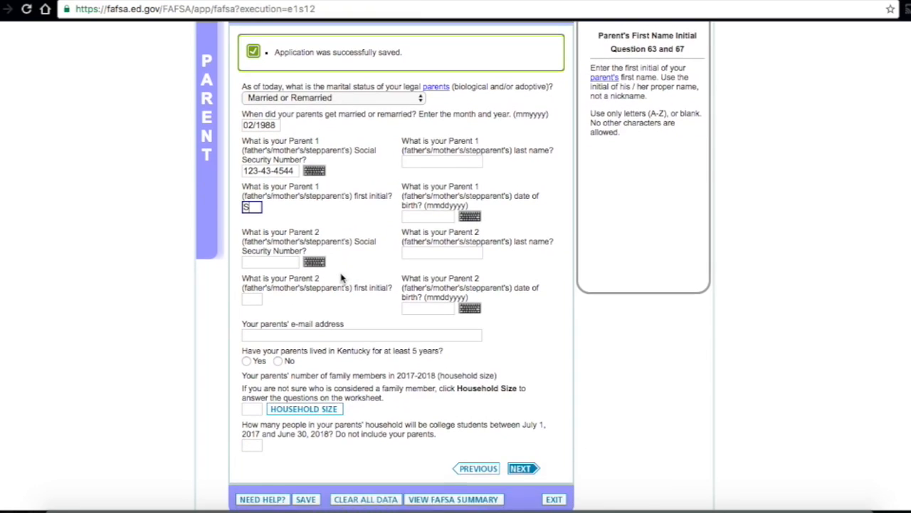
Enter Parent 2's Social Security Number, both parents' last names and Parent 1's birth date.
left_click(260, 247)
left_click(440, 146)
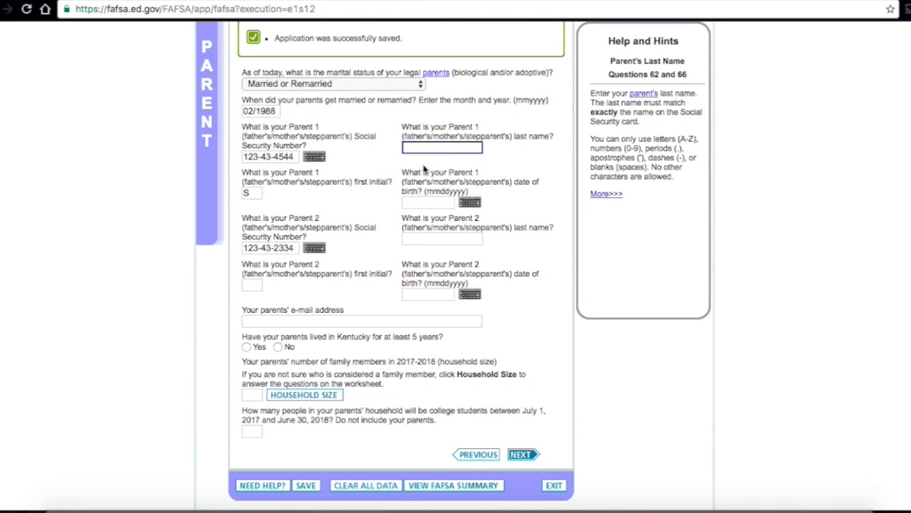
type("Muample")
key("Tab")
key("Tab")
type("01")
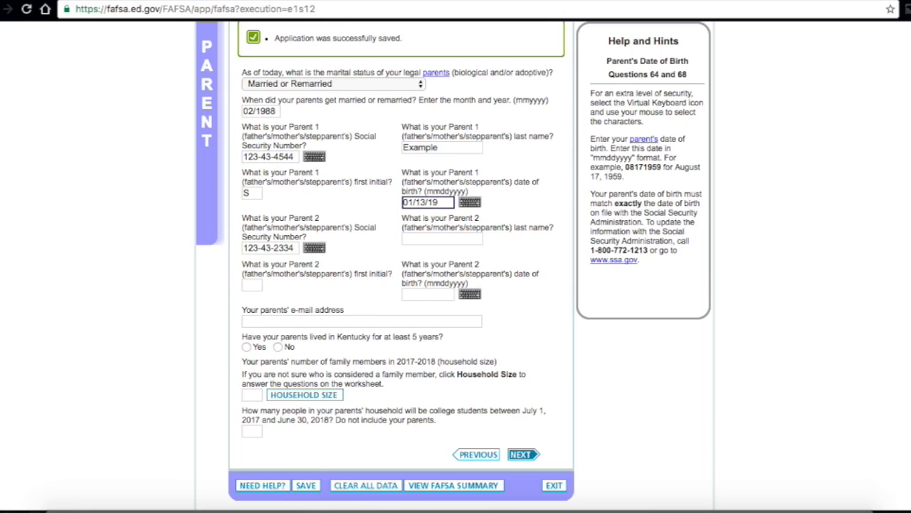
left_click(406, 237)
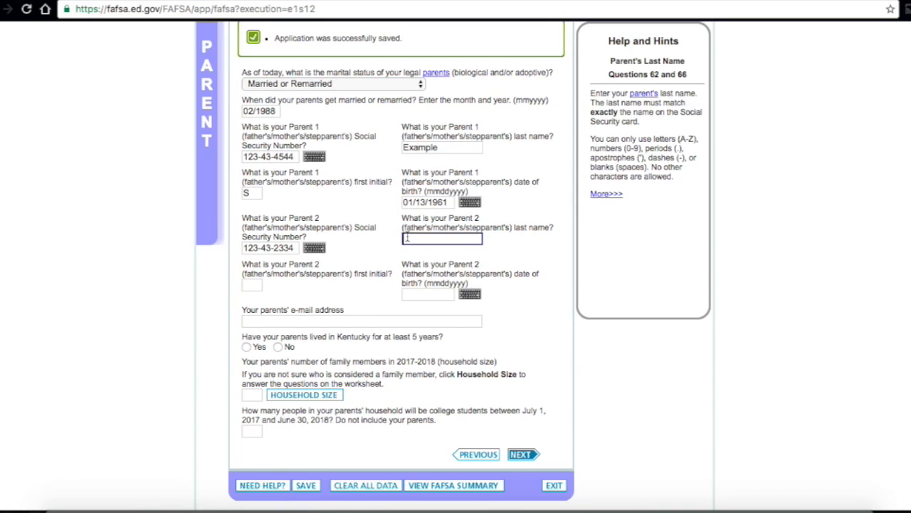
type("Example")
key("Tab")
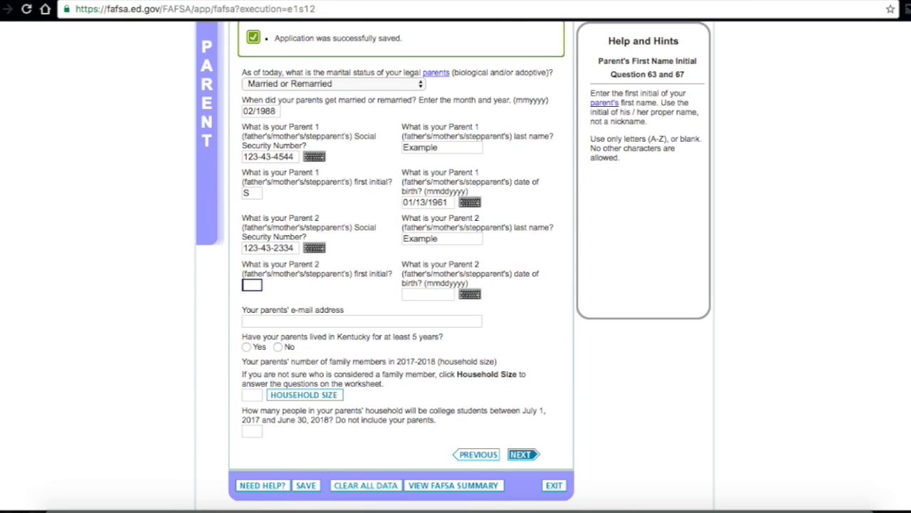
key("Tab")
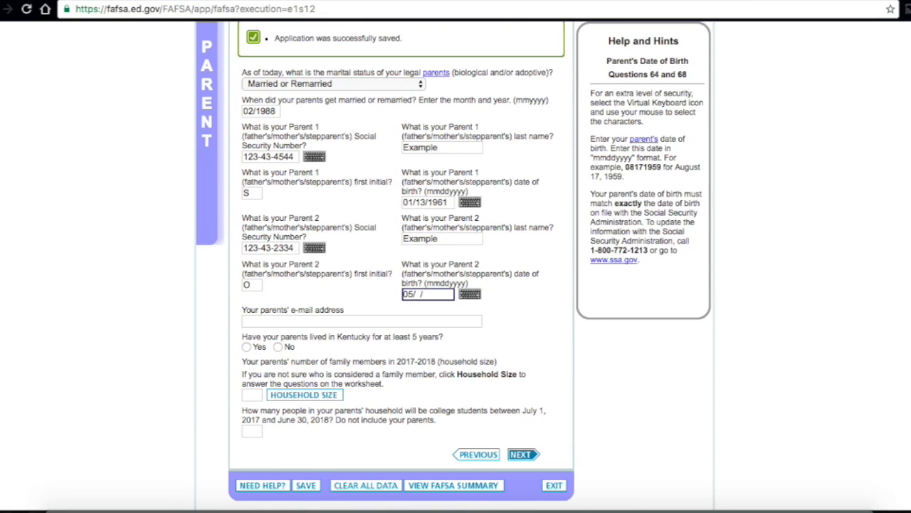
Save the application, answer Yes to parents living in Kentucky, and set household size 3.
left_click(305, 487)
scroll(260, 253, "down", 4)
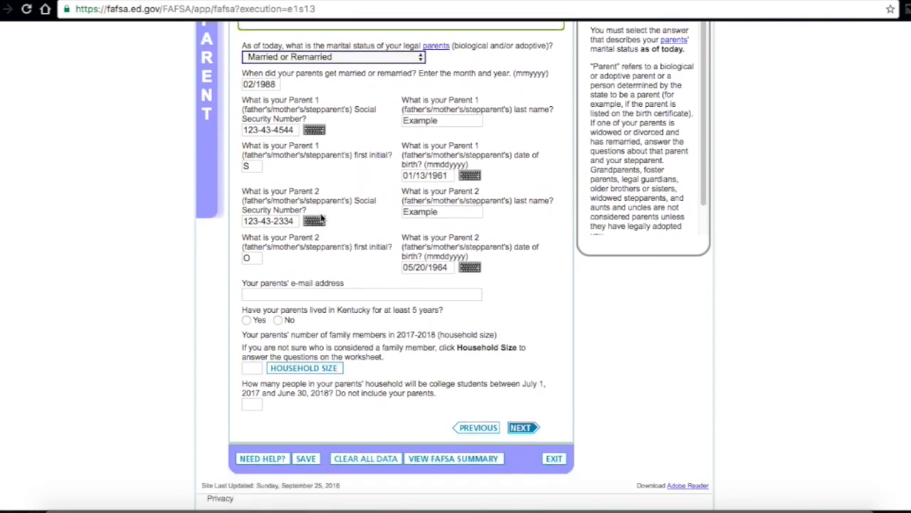
left_click(260, 255)
left_click(246, 282)
left_click(251, 330)
type("3")
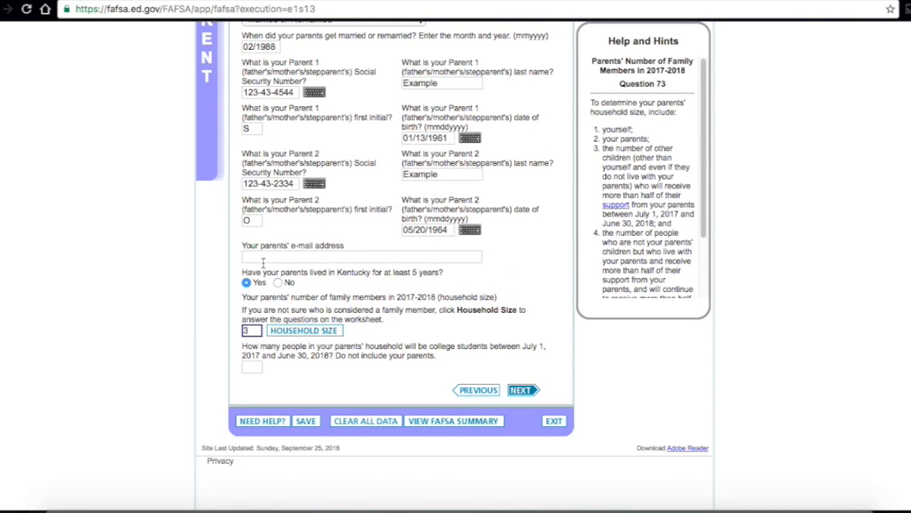
Enter and confirm the parents' e-mail address and record 1 household member in college.
left_click(268, 258)
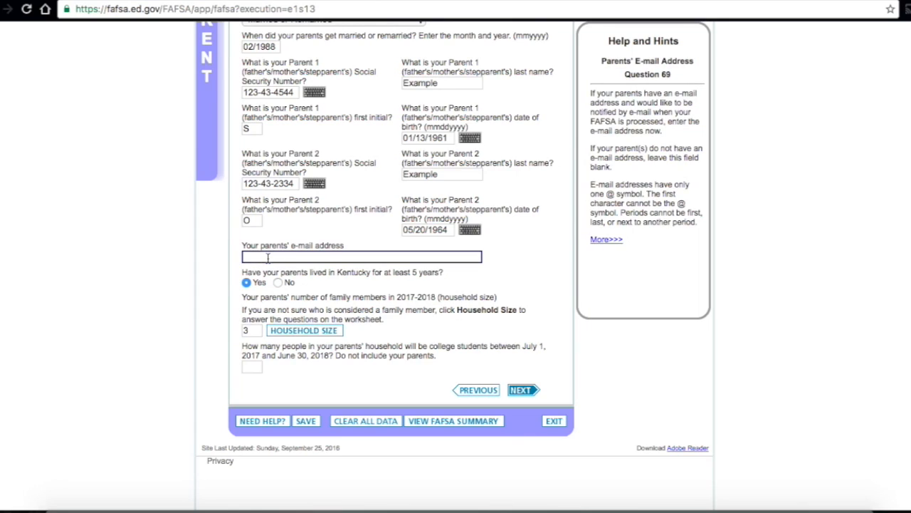
key("Tab")
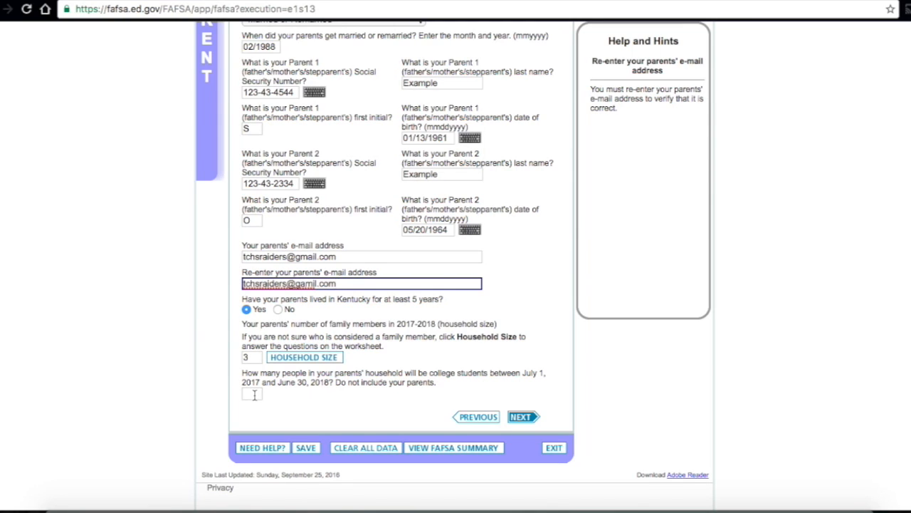
left_click(254, 393)
type("1")
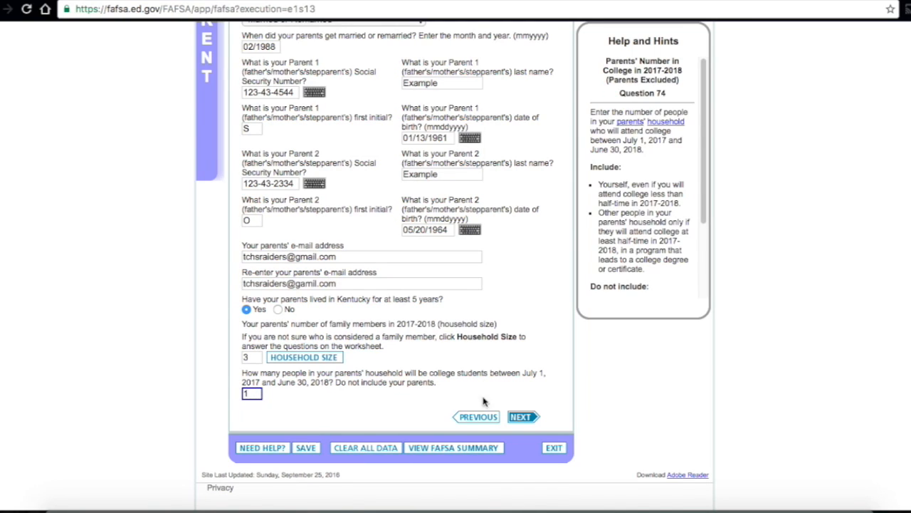
left_click(522, 416)
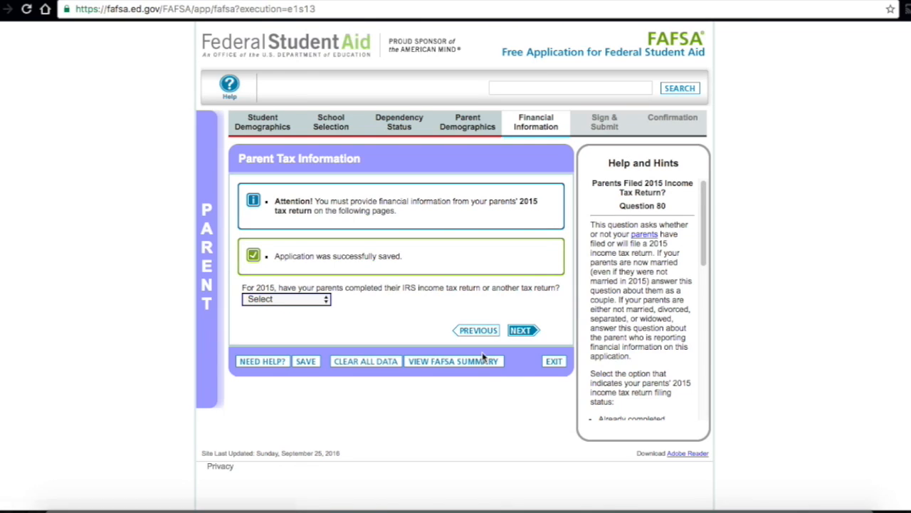
Mark the parents' 2015 return Already completed, Married-Filed Joint Return, No amended or foreign return, and save.
left_click(324, 299)
left_click(322, 309)
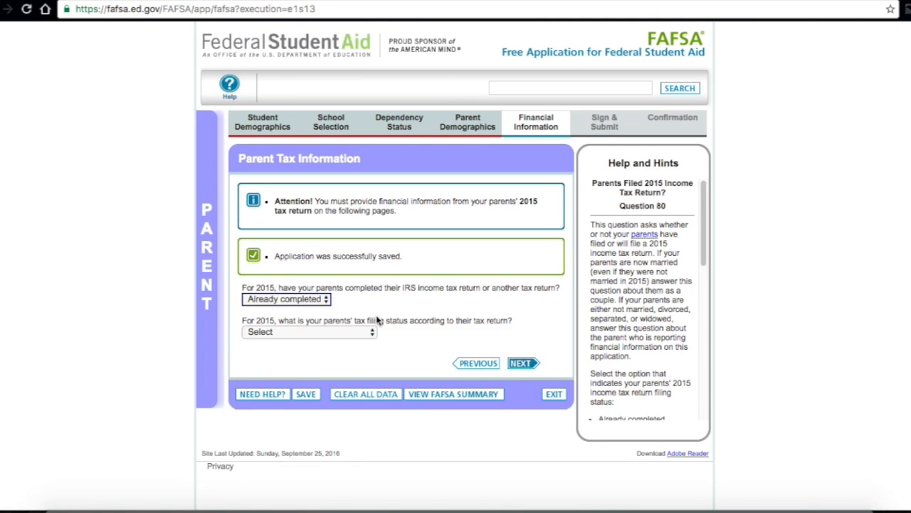
left_click(355, 307)
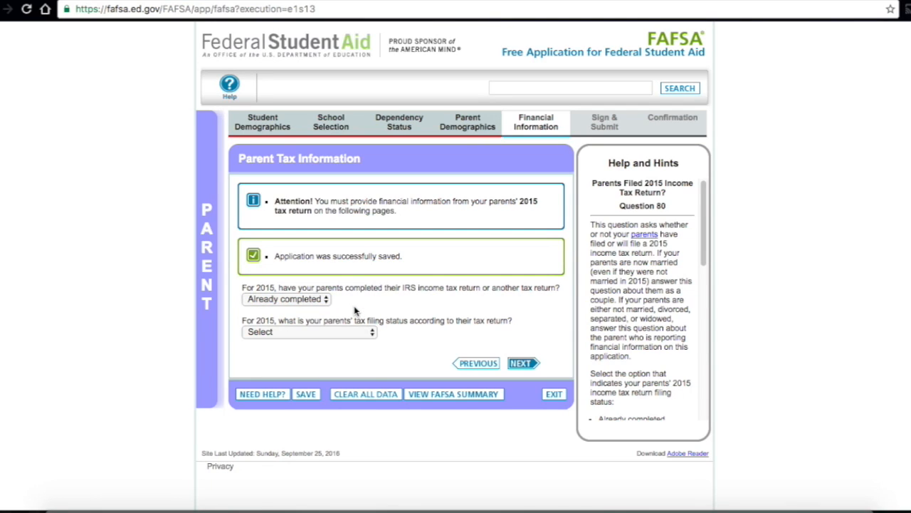
left_click(366, 331)
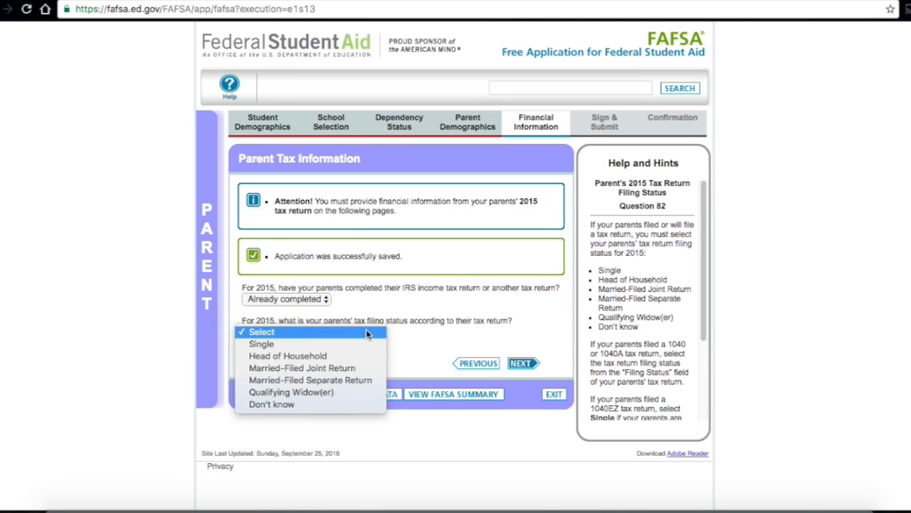
left_click(347, 367)
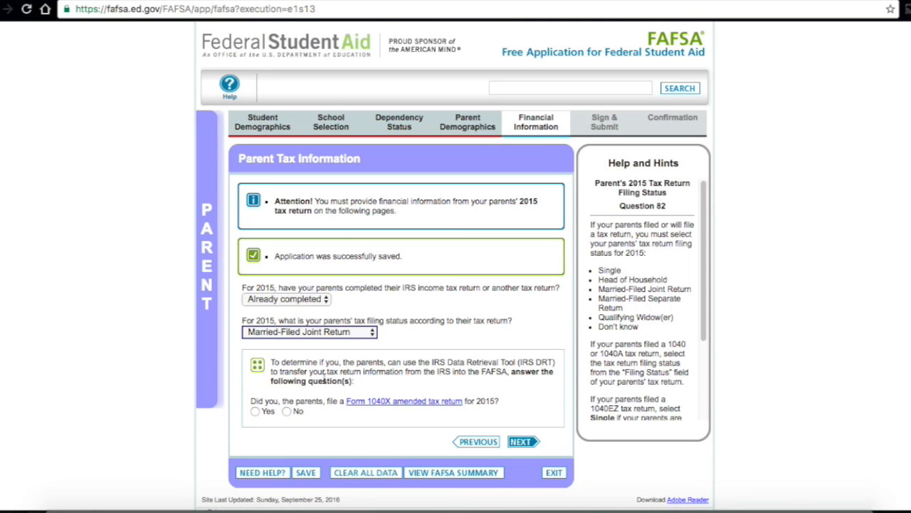
left_click(286, 411)
left_click(287, 436)
scroll(349, 420, "down", 3)
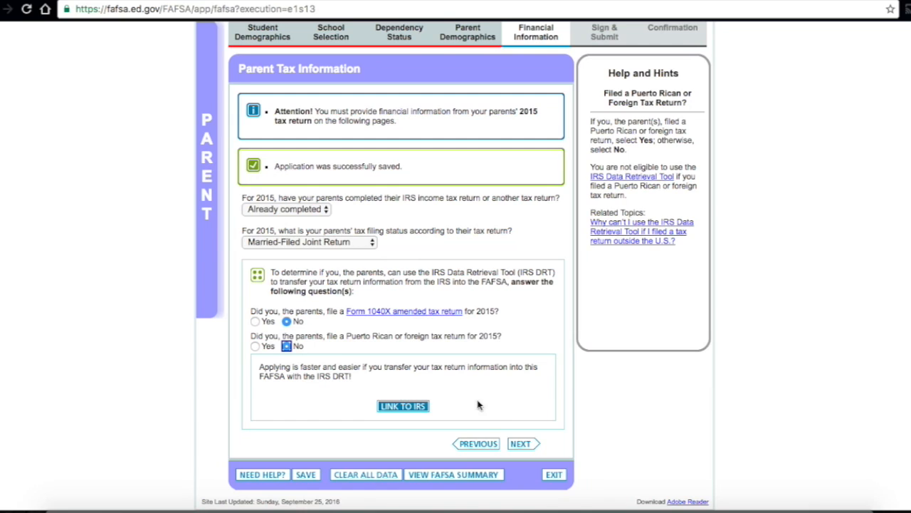
left_click(305, 474)
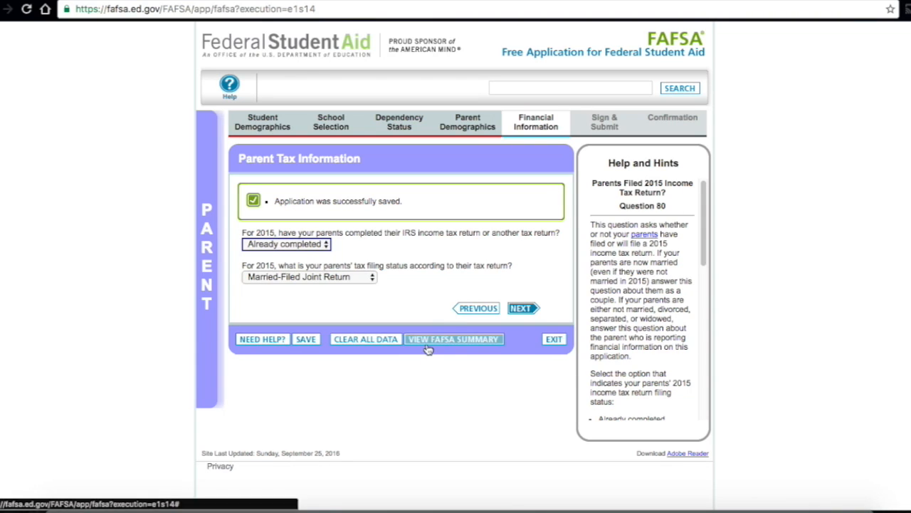
Continue past Parent Tax Information and choose No Thanks on the IRS Data Retrieval Tool offer.
left_click(516, 309)
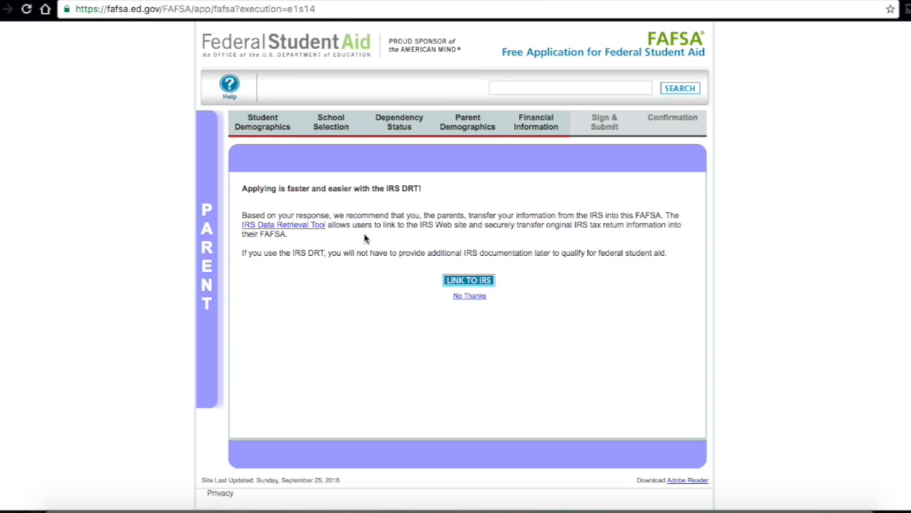
left_click(463, 298)
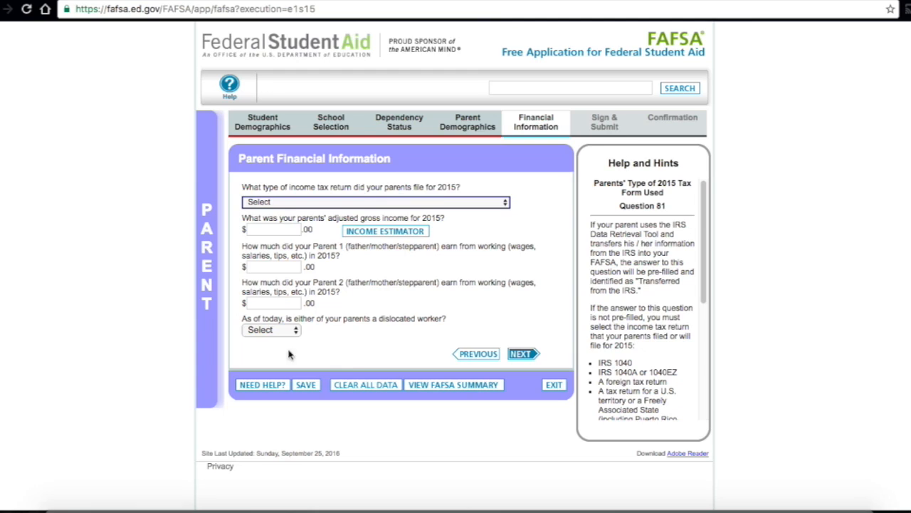
Choose IRS 1040 as the parents' return type and enter AGI $24,607 and earnings $10,000 and $4,607.
left_click(259, 227)
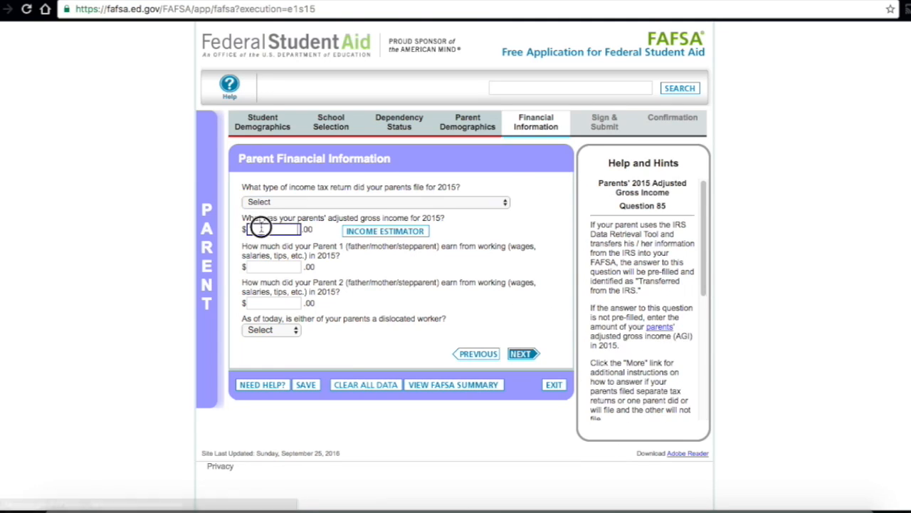
left_click(306, 203)
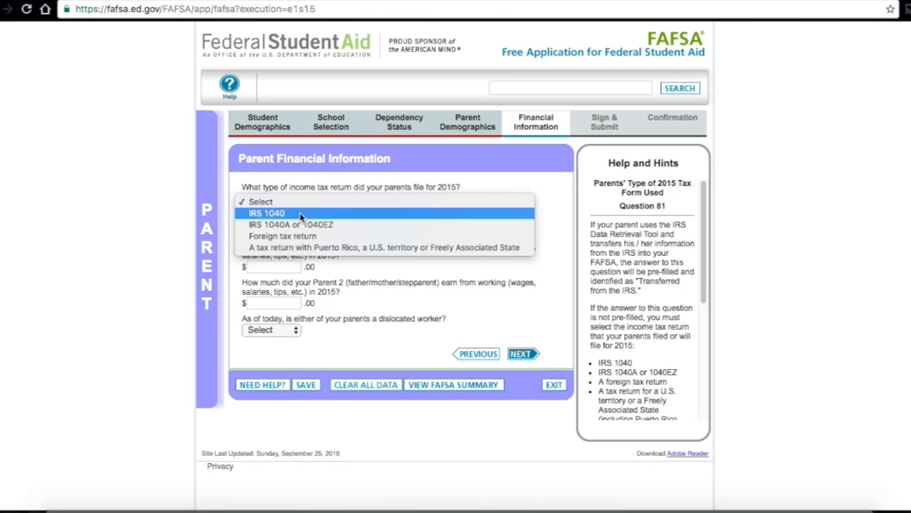
left_click(300, 213)
left_click(261, 239)
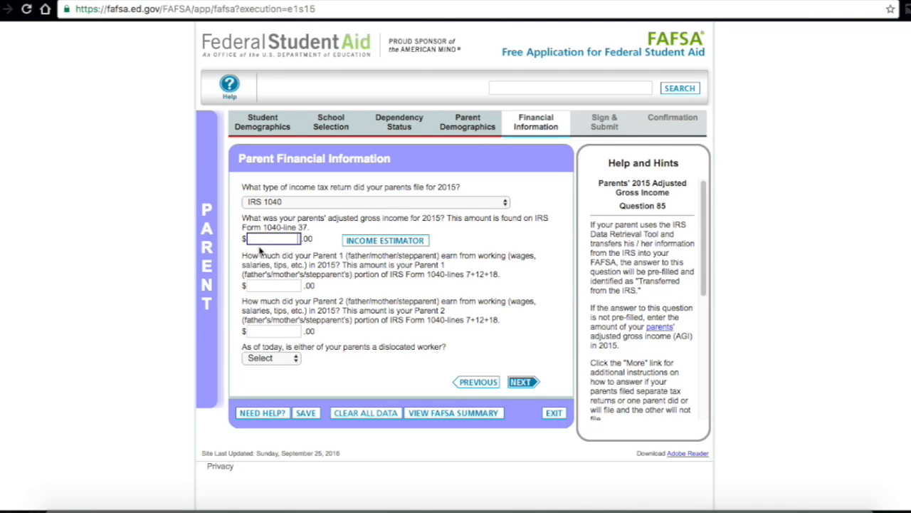
type("24,607")
left_click(284, 285)
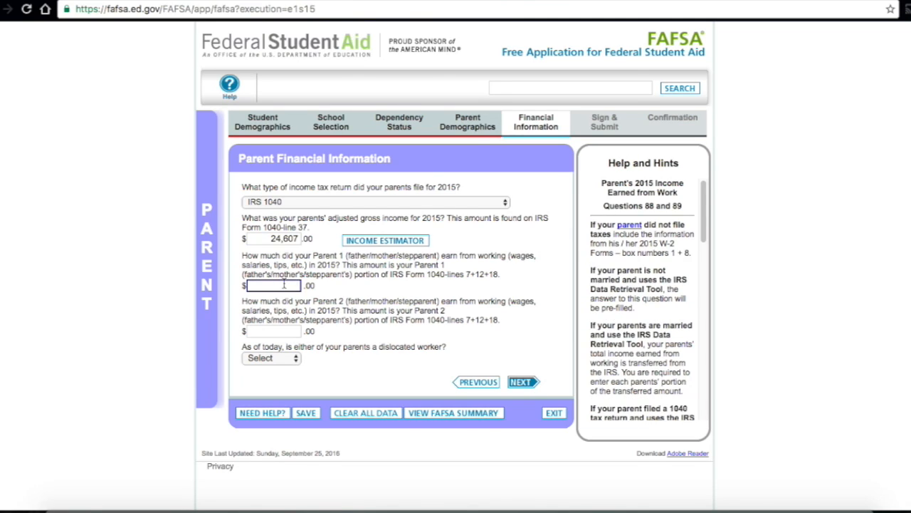
left_click(274, 238)
left_click(279, 284)
left_click(285, 332)
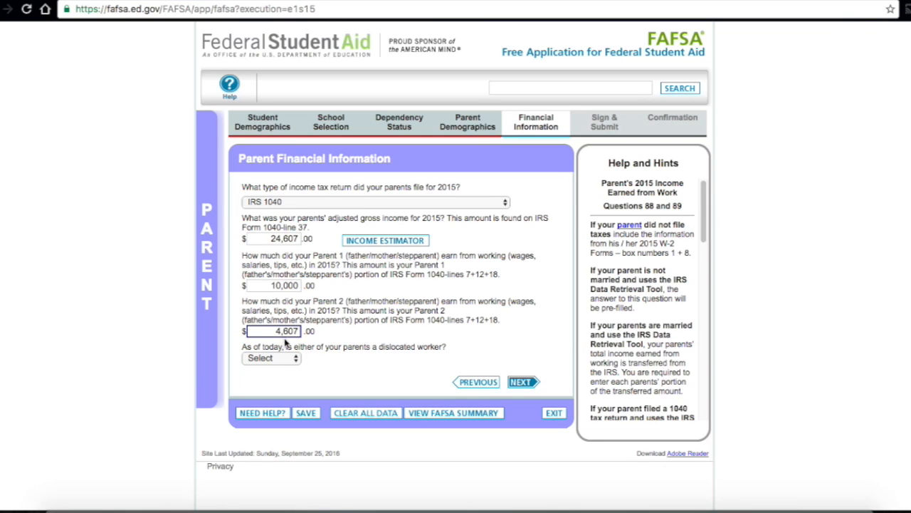
Answer Don't know for dislocated worker, check None of the above benefits, and Don't know for 1040A/1040EZ.
left_click(291, 360)
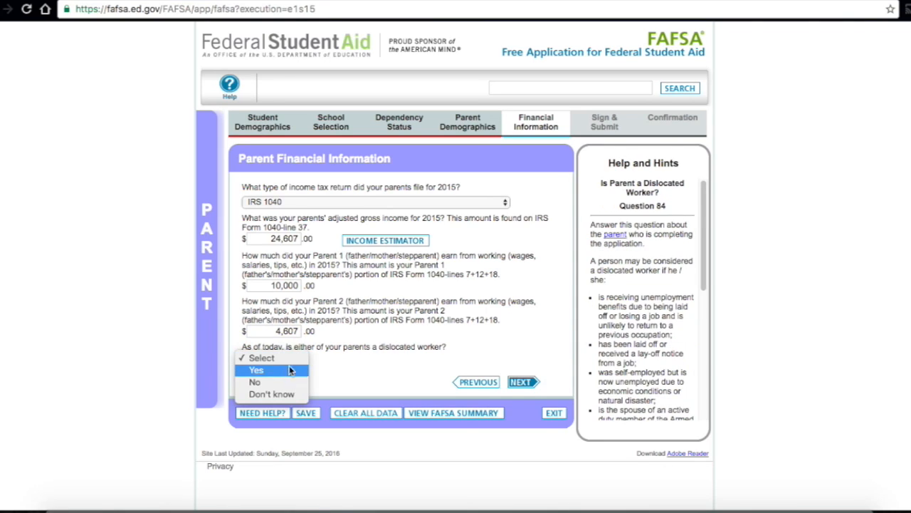
left_click(275, 394)
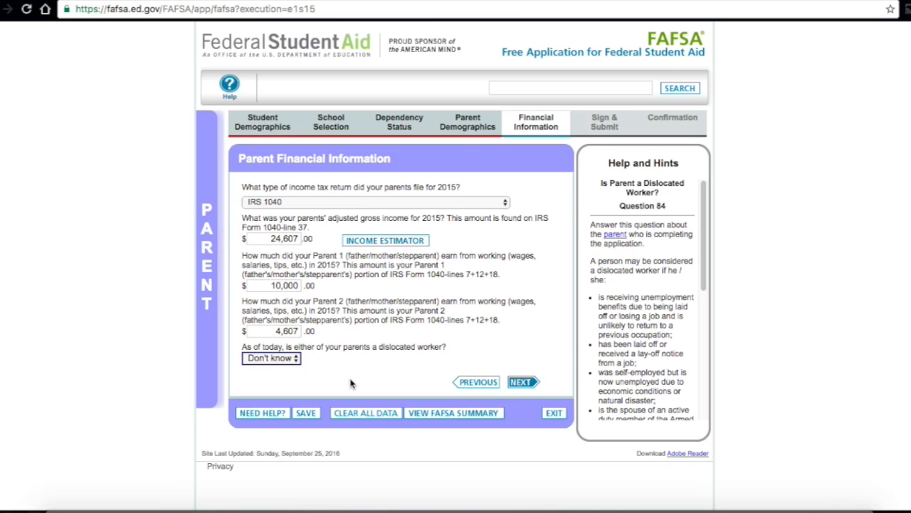
left_click(533, 383)
scroll(377, 370, "down", 2)
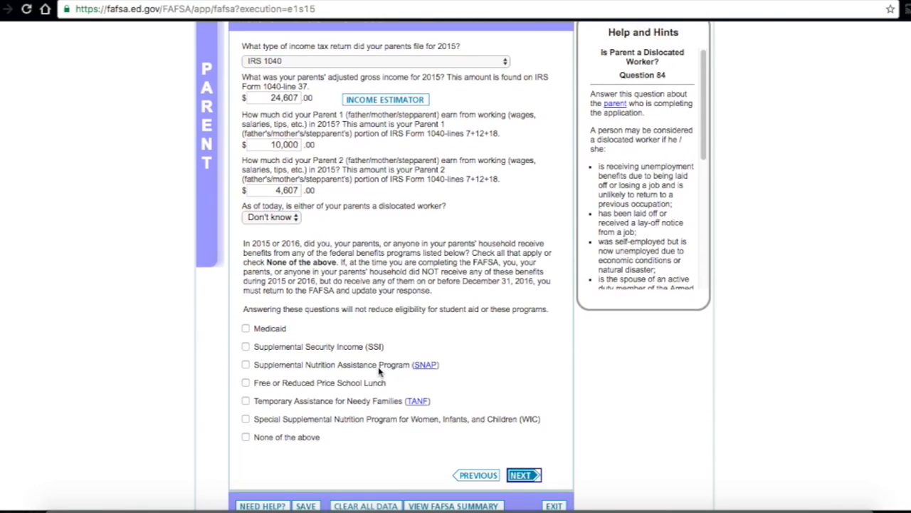
left_click(247, 437)
scroll(470, 414, "down", 2)
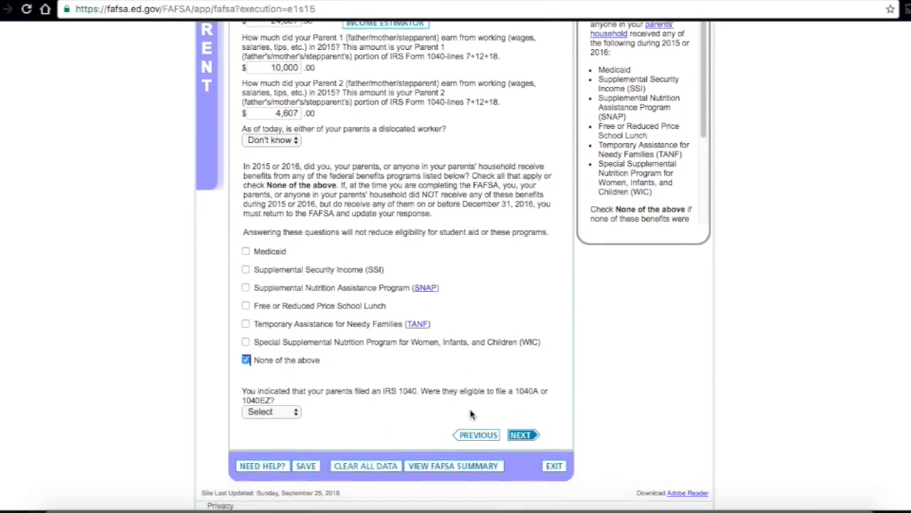
scroll(470, 414, "down", 1)
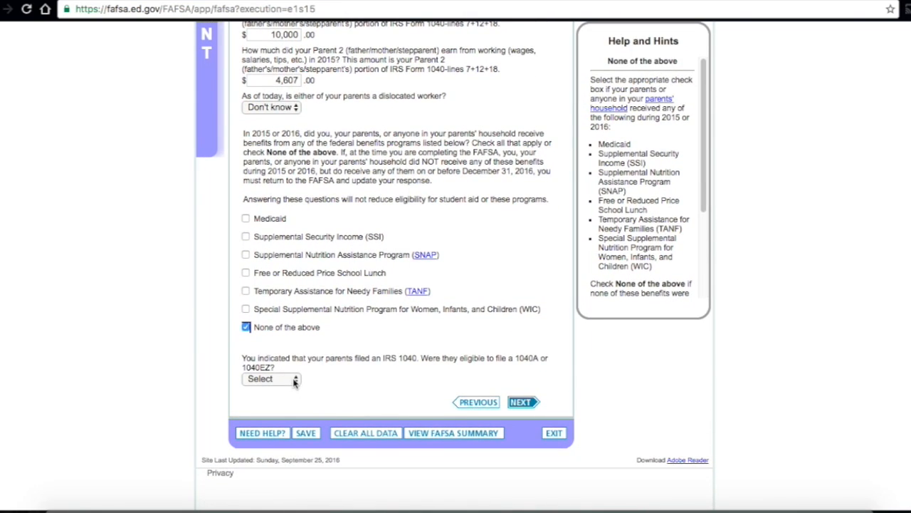
left_click(295, 381)
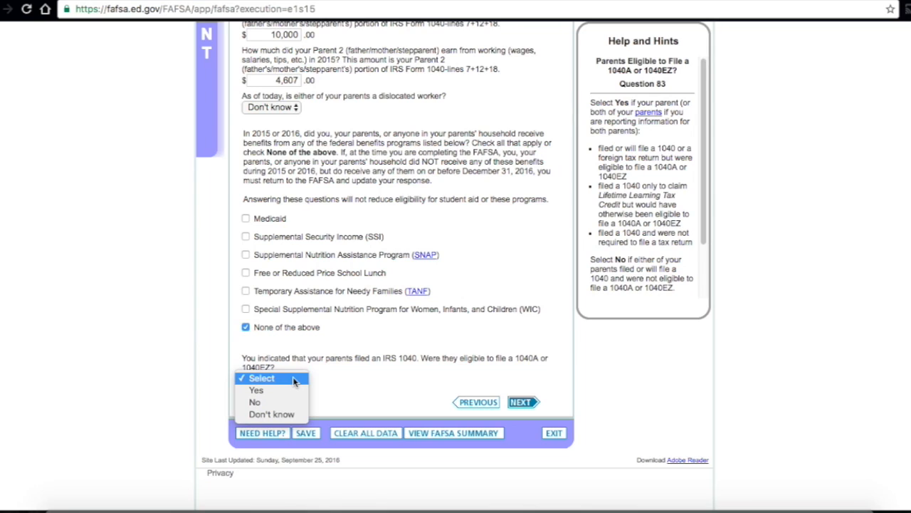
left_click(269, 414)
left_click(523, 403)
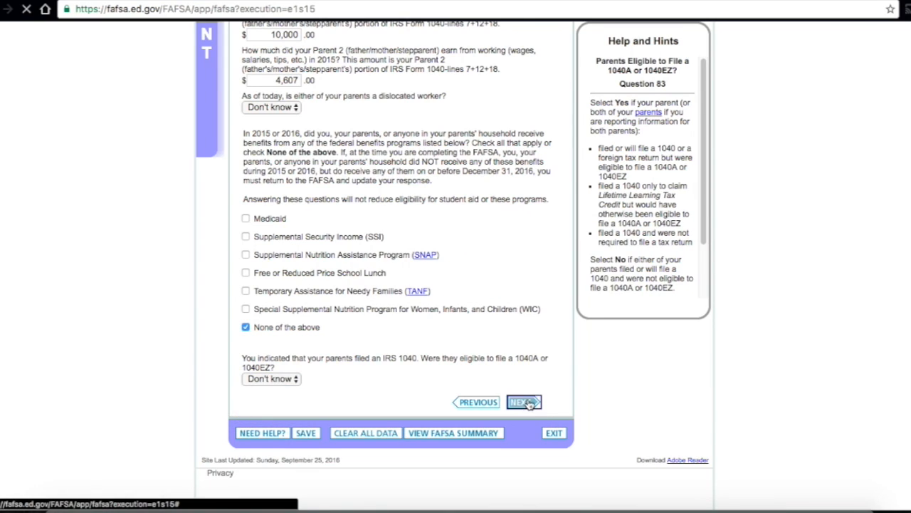
Answer No to the parents' assets exceeding $24,800.
scroll(487, 300, "down", 1)
scroll(488, 300, "down", 3)
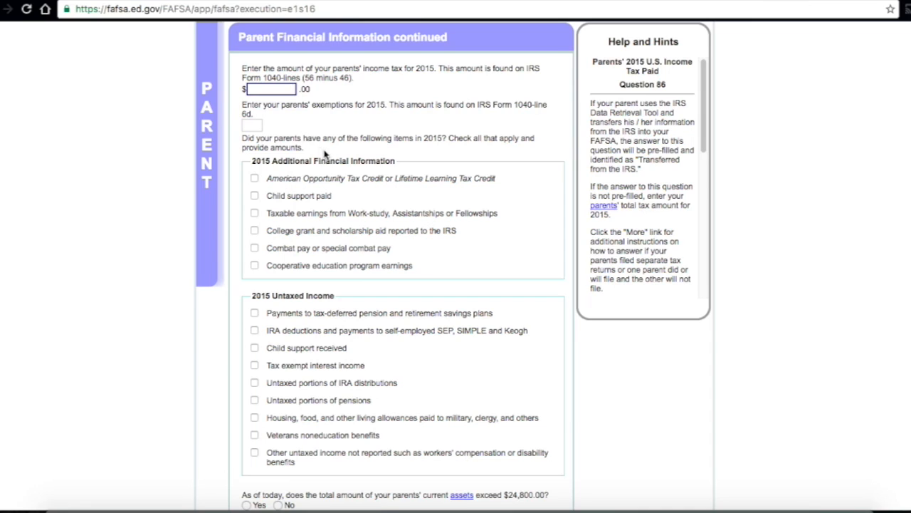
scroll(325, 153, "down", 4)
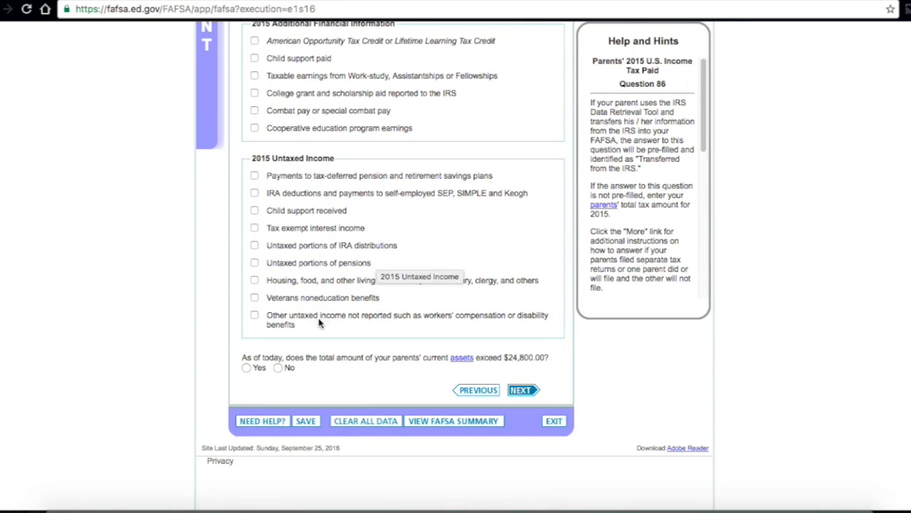
left_click(278, 367)
scroll(402, 302, "up", 2)
scroll(403, 301, "up", 2)
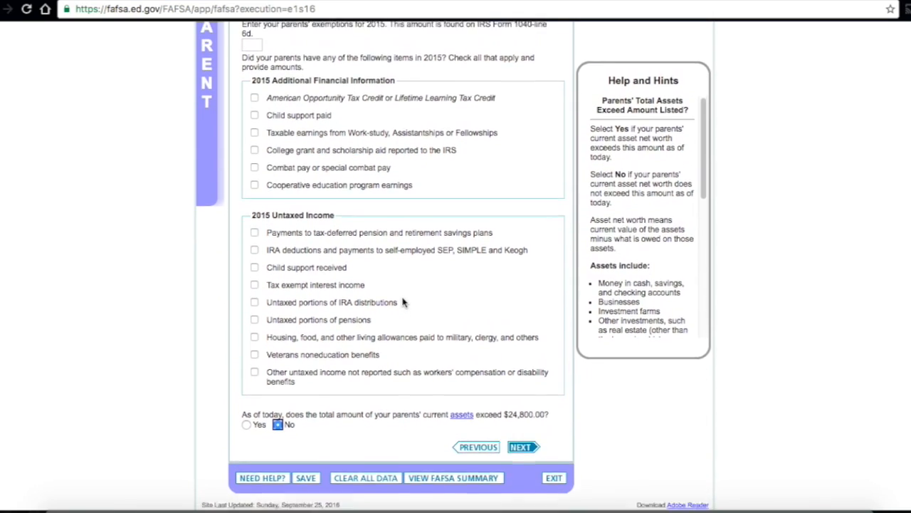
scroll(403, 302, "up", 1)
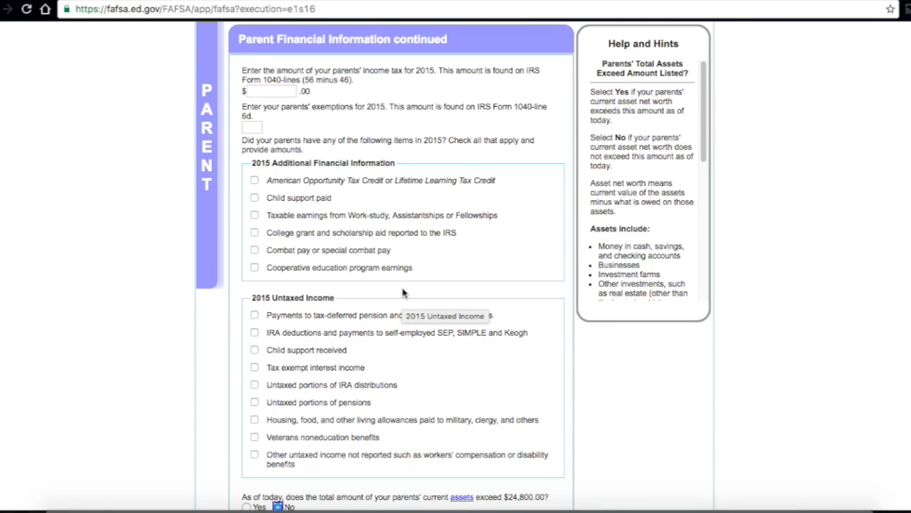
scroll(403, 302, "down", 5)
left_click(523, 381)
scroll(494, 261, "up", 3)
scroll(494, 261, "up", 5)
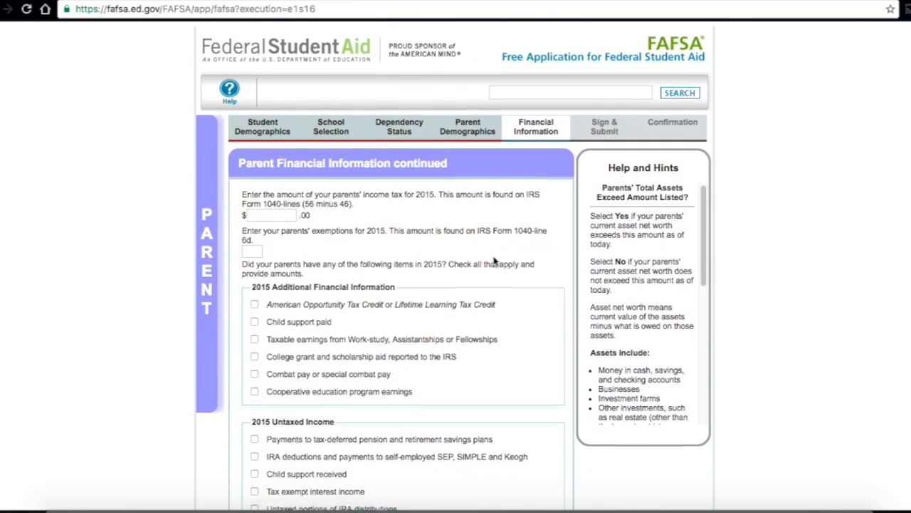
scroll(339, 215, "down", 2)
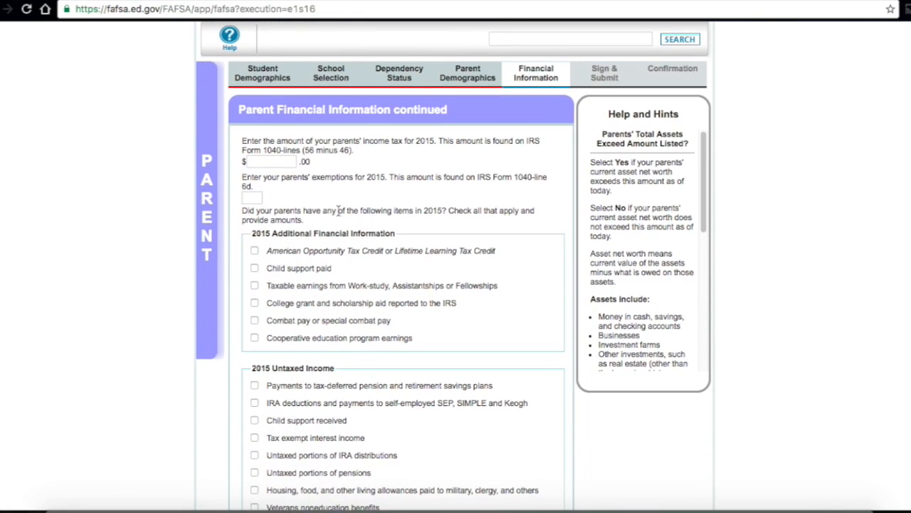
Enter $4,000 as the parents' 2015 income tax and fill in their exemptions.
left_click(263, 163)
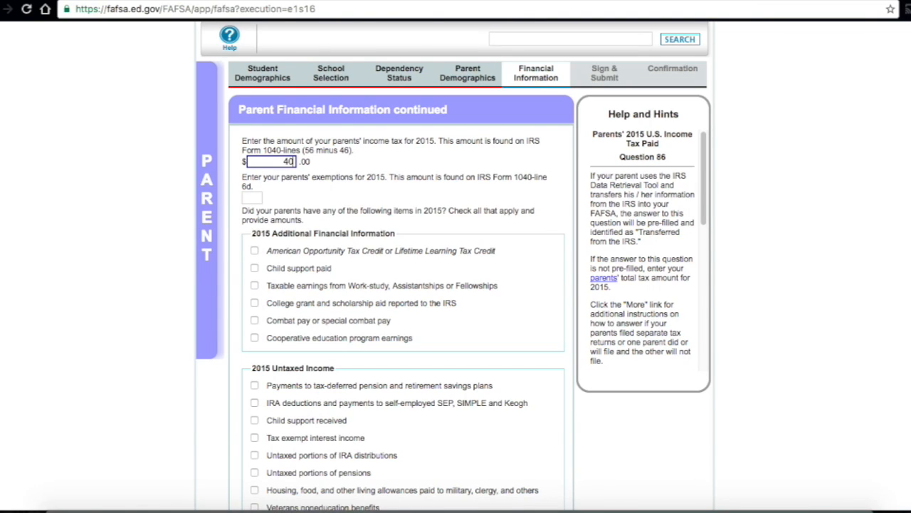
left_click(252, 199)
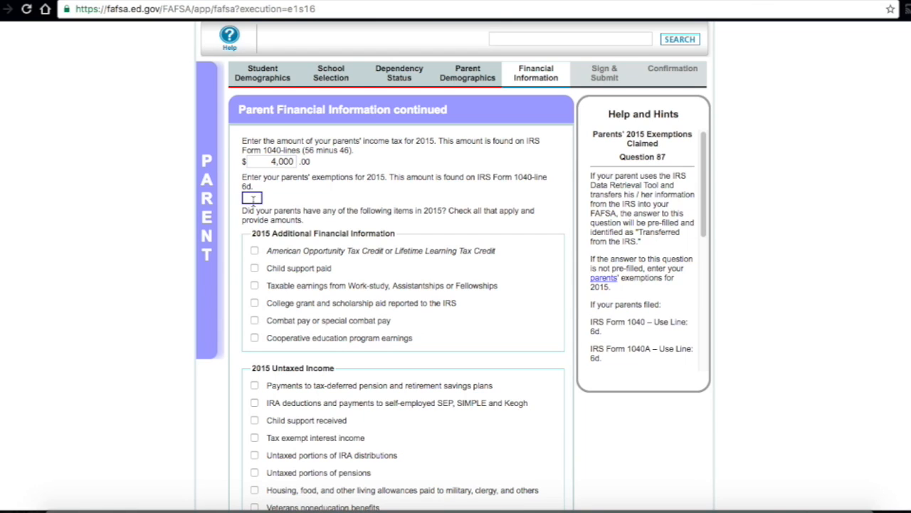
scroll(362, 184, "down", 3)
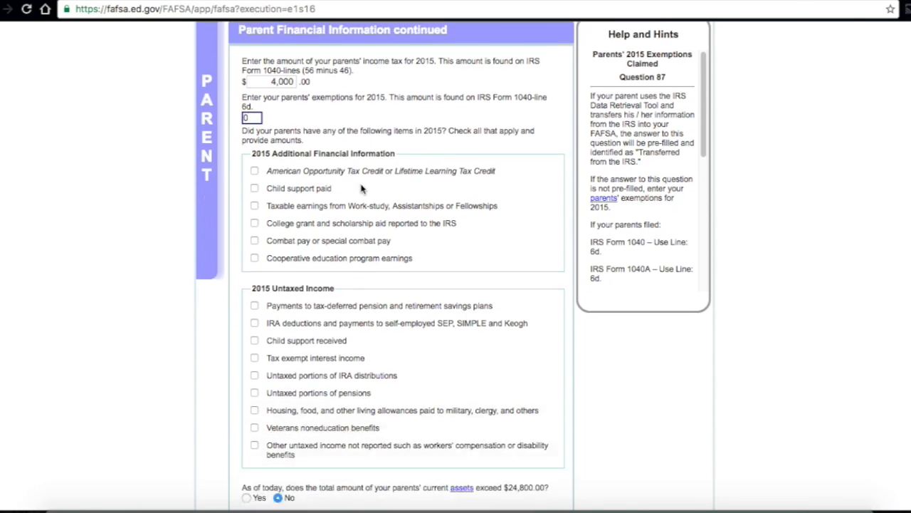
scroll(361, 189, "up", 1)
scroll(362, 188, "up", 3)
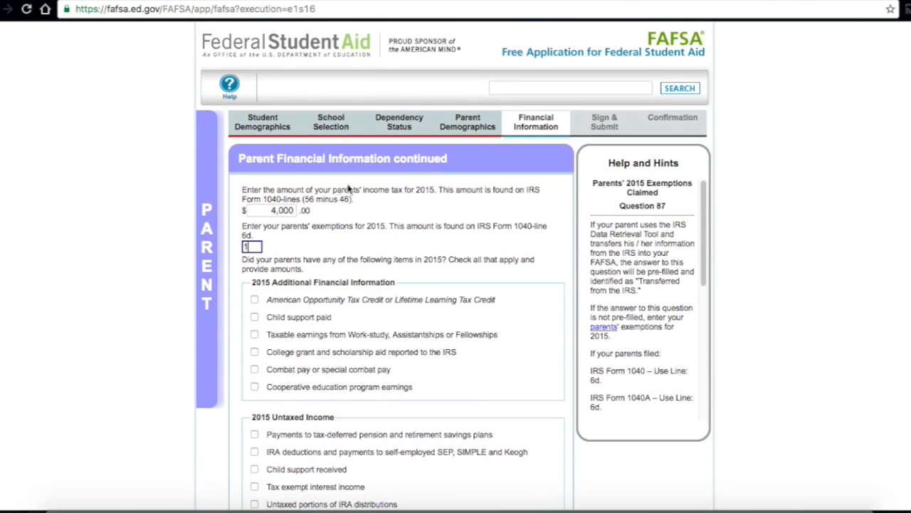
scroll(304, 227, "down", 4)
left_click(522, 387)
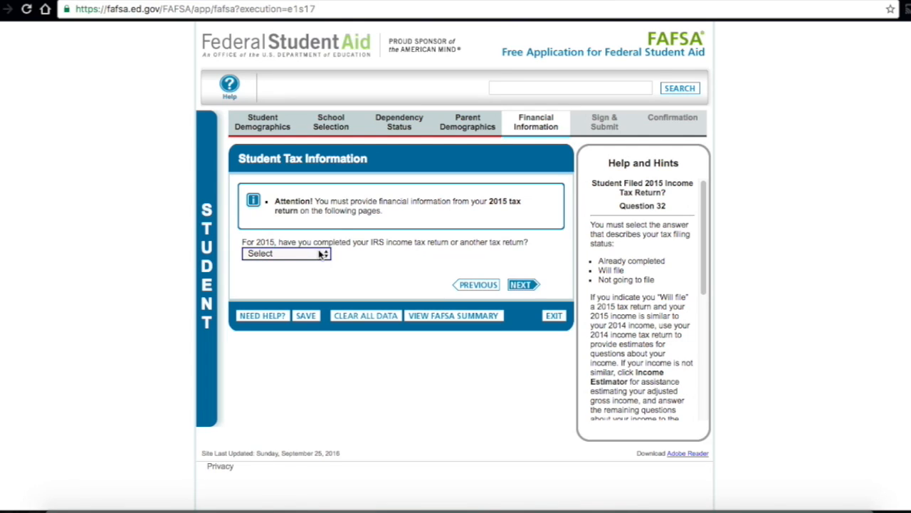
Set the student's 2015 tax return to Not going to file, replacing an initial Already completed choice.
left_click(322, 255)
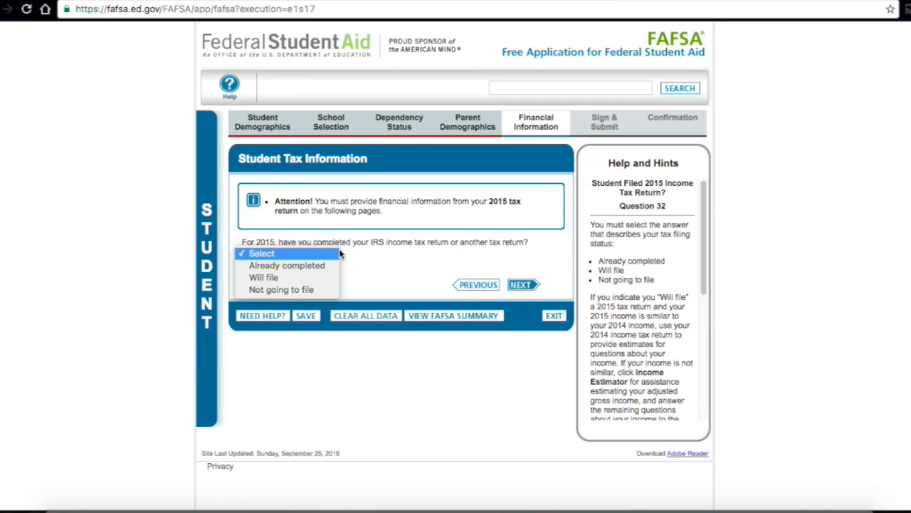
left_click(297, 267)
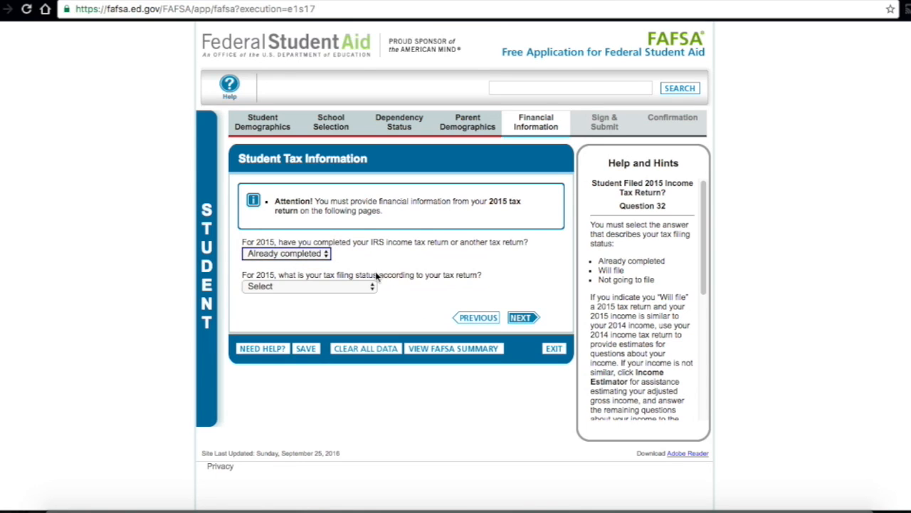
left_click(359, 286)
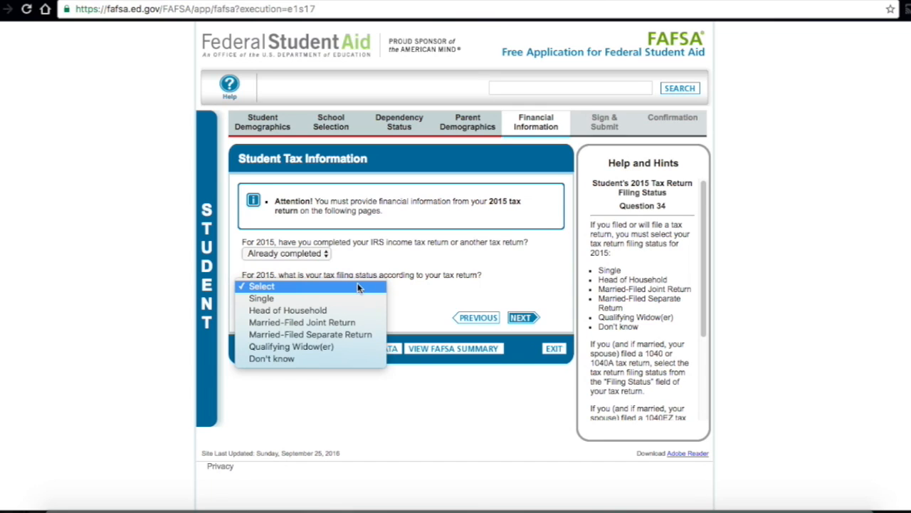
left_click(317, 255)
left_click(317, 256)
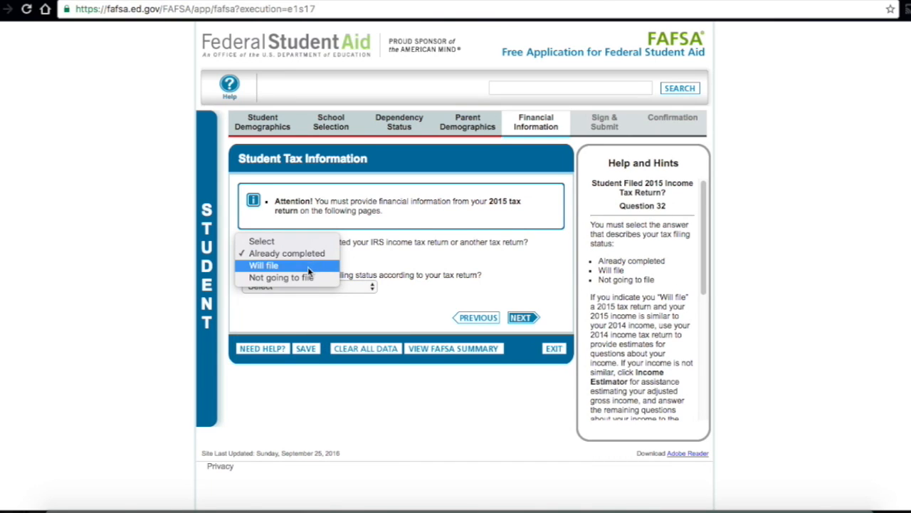
left_click(305, 277)
left_click(524, 285)
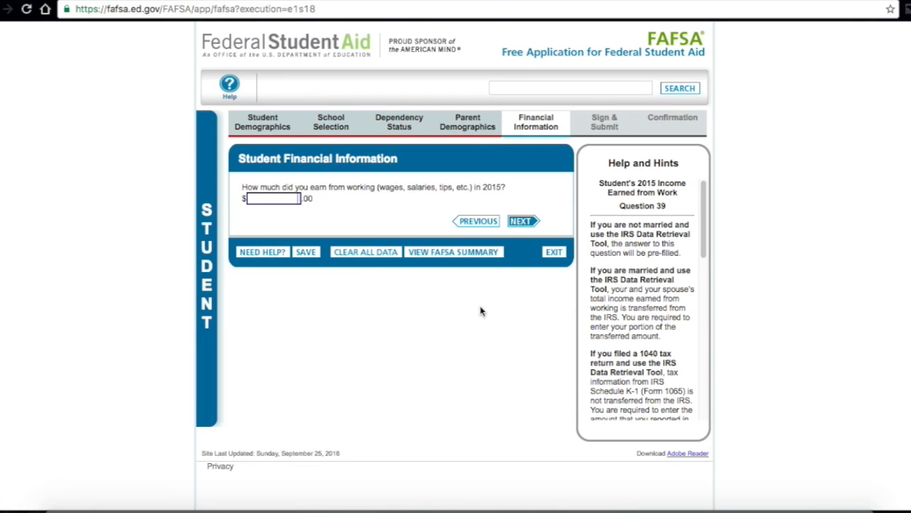
Enter student earnings of 2, then $50 cash, $0 investments and $0 business value.
type("2")
left_click(525, 222)
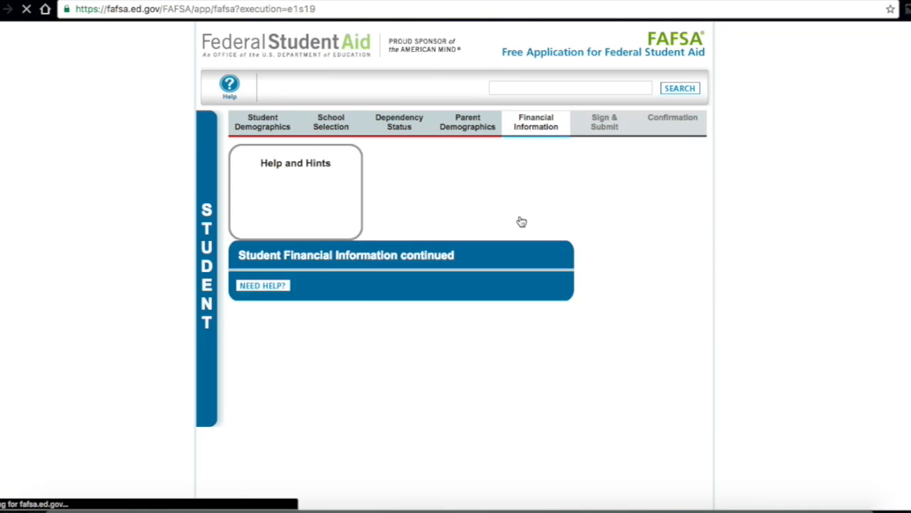
scroll(483, 246, "down", 3)
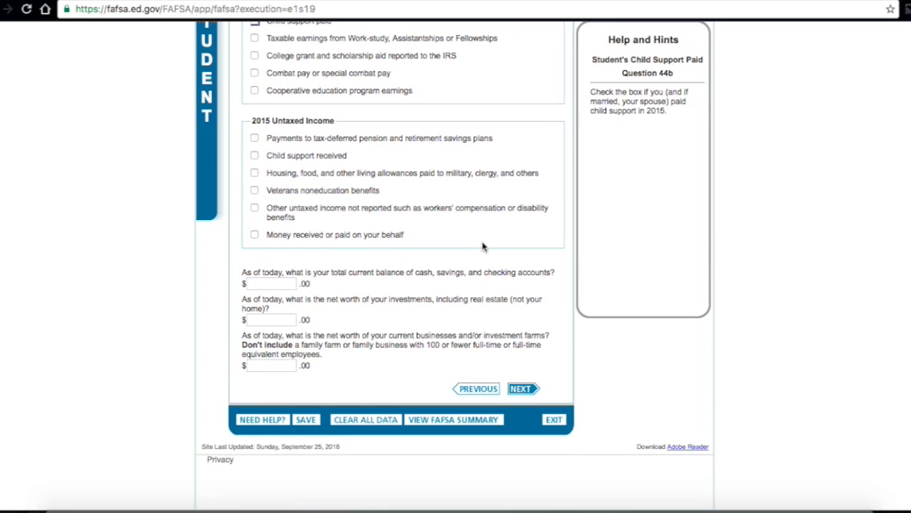
left_click(279, 285)
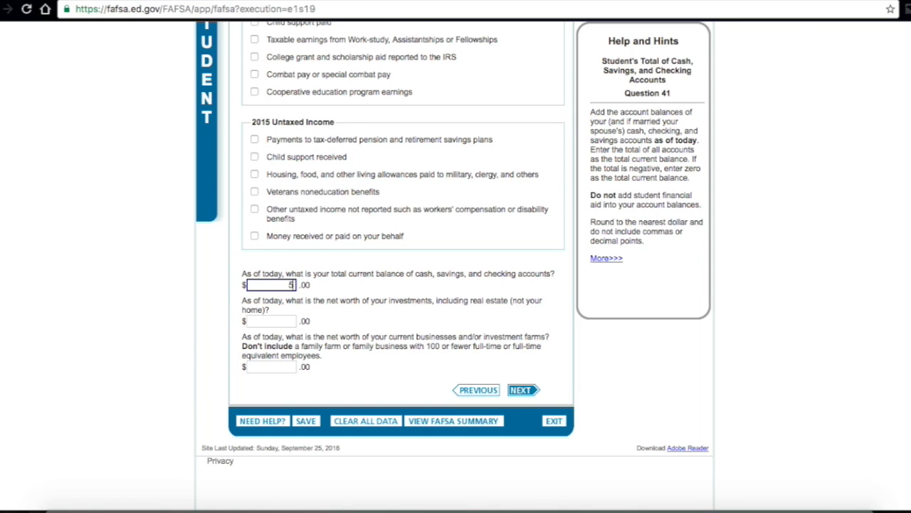
left_click(291, 321)
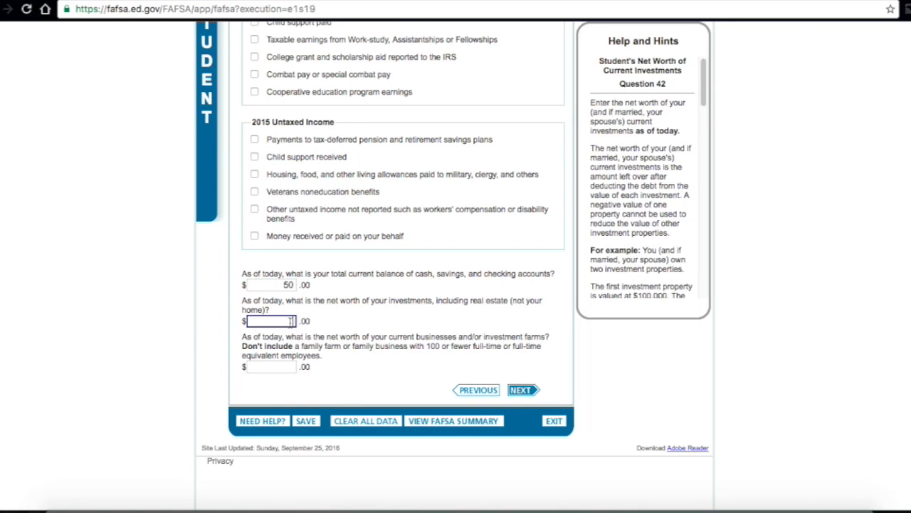
left_click(277, 366)
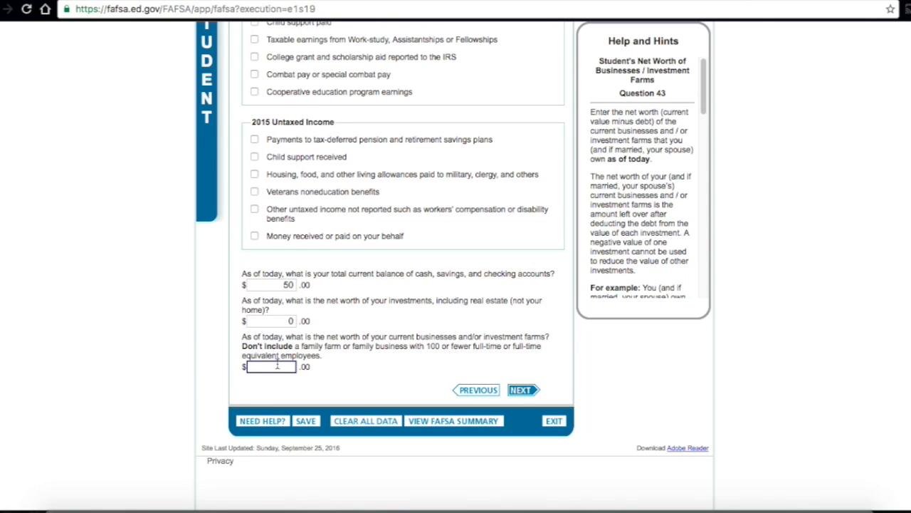
left_click(520, 391)
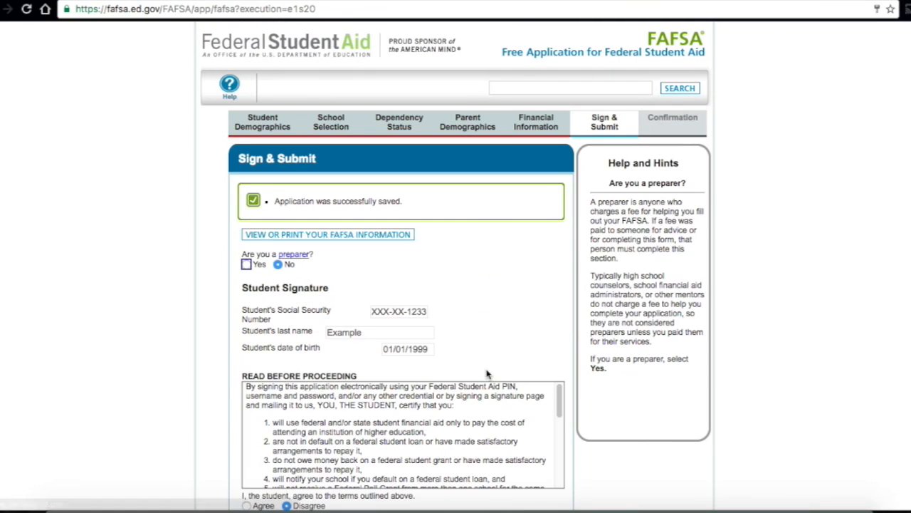
Read through the Read Before Proceeding text and select Agree under the student's terms.
scroll(476, 294, "down", 5)
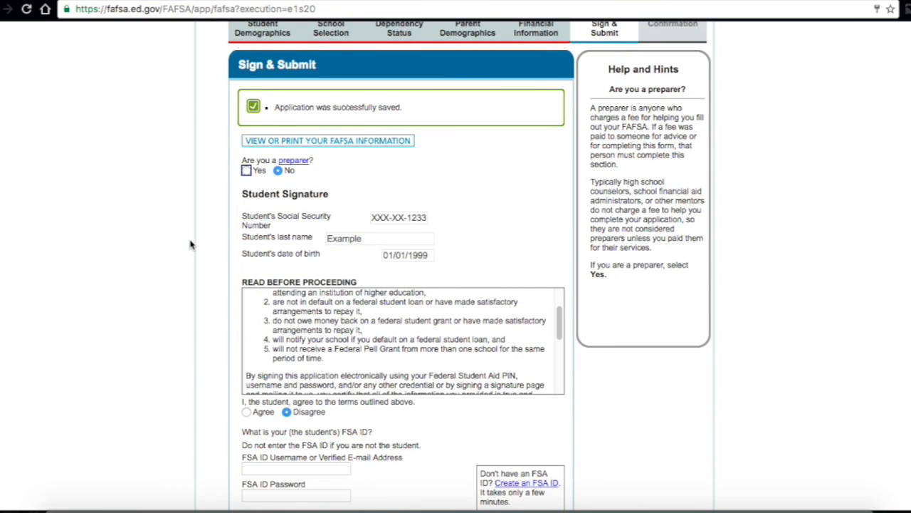
scroll(184, 242, "down", 2)
scroll(185, 242, "down", 3)
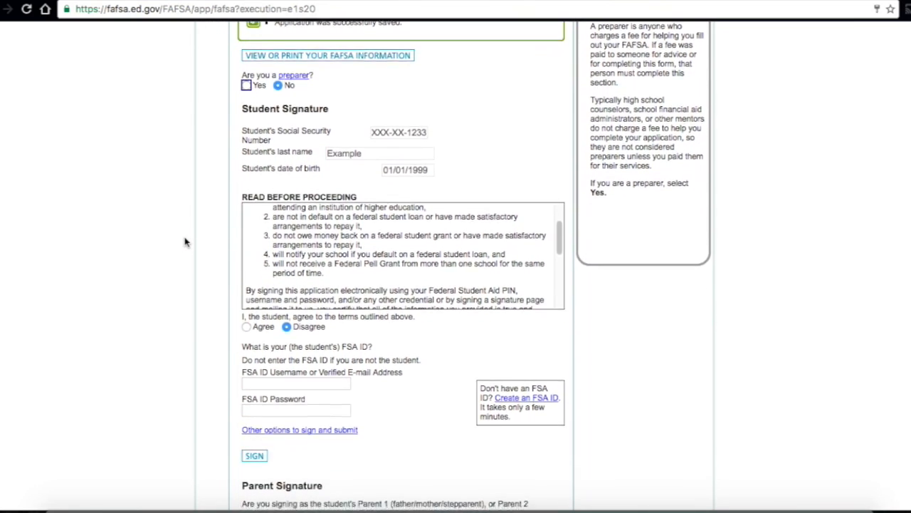
scroll(184, 243, "down", 1)
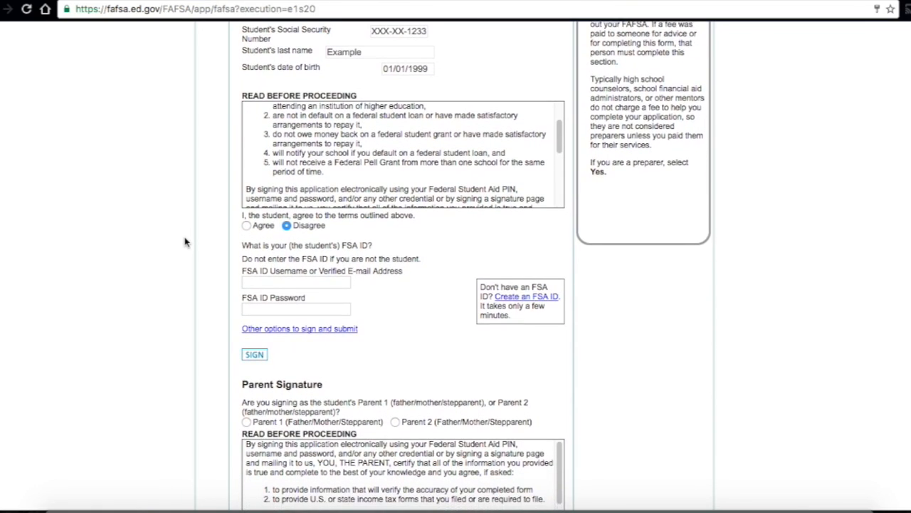
scroll(273, 161, "up", 3)
scroll(274, 163, "down", 2)
scroll(273, 164, "down", 5)
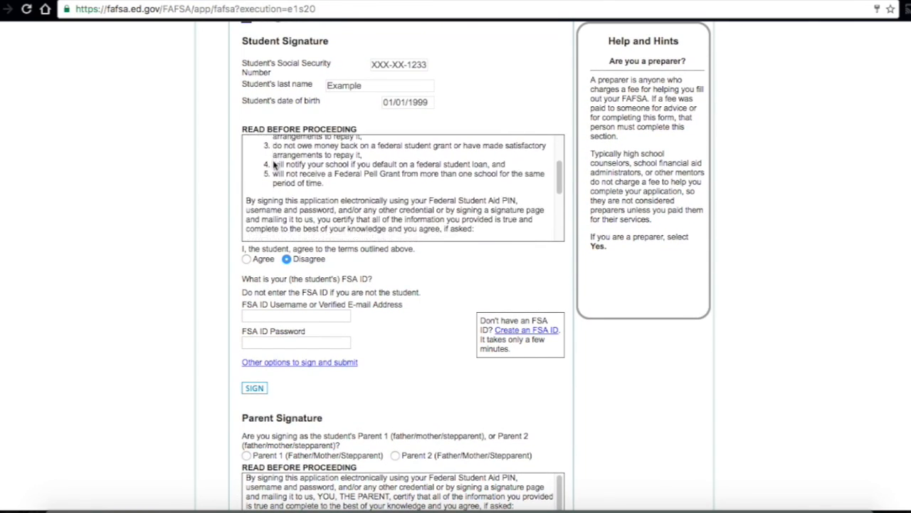
scroll(274, 164, "down", 5)
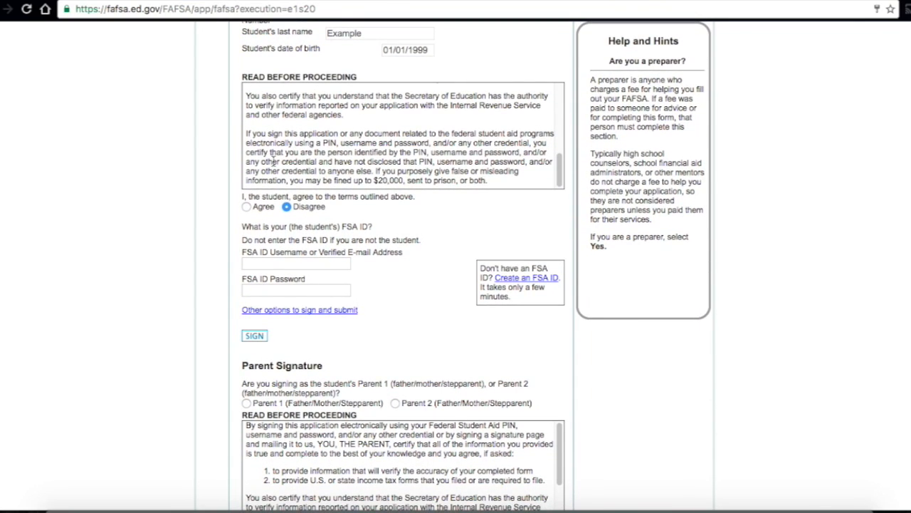
left_click(246, 207)
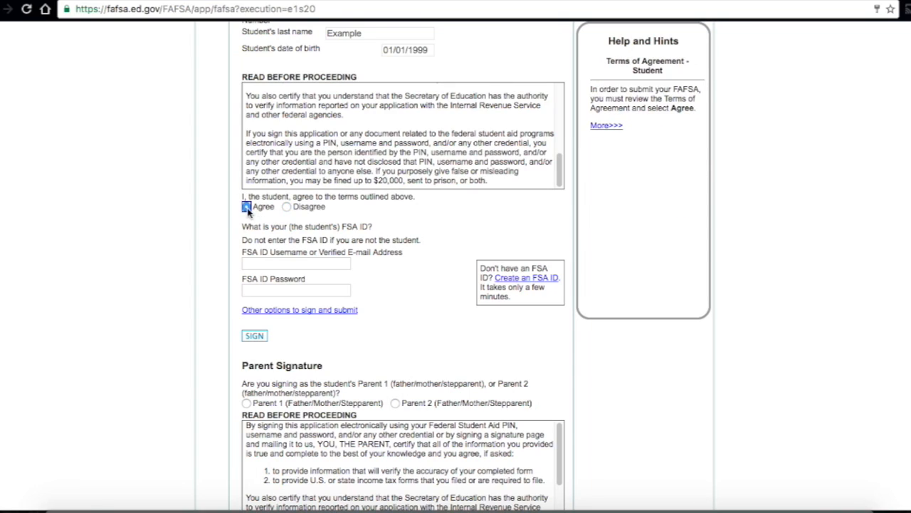
Place the cursor in the student's FSA ID Username field.
left_click(255, 265)
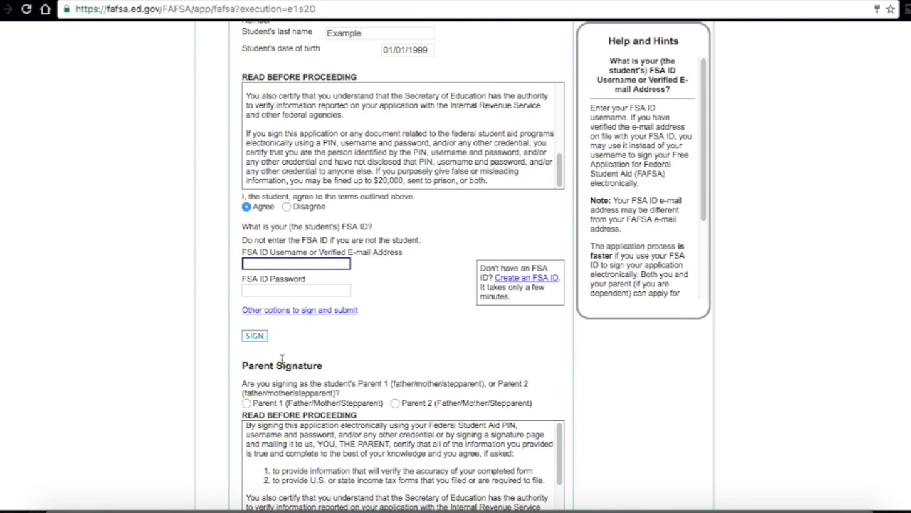
scroll(367, 313, "down", 3)
scroll(366, 313, "down", 3)
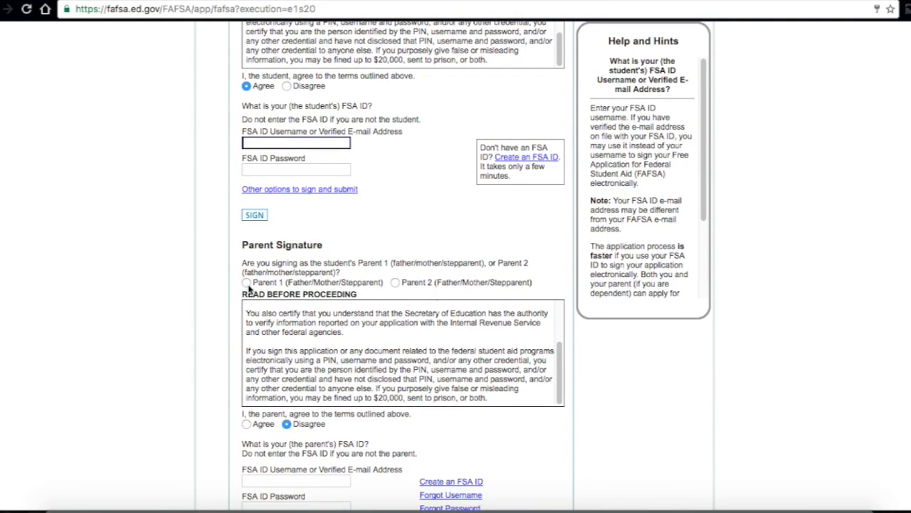
Make Parent 1 the signing parent and select Agree under the parent terms.
left_click(246, 283)
scroll(324, 301, "down", 4)
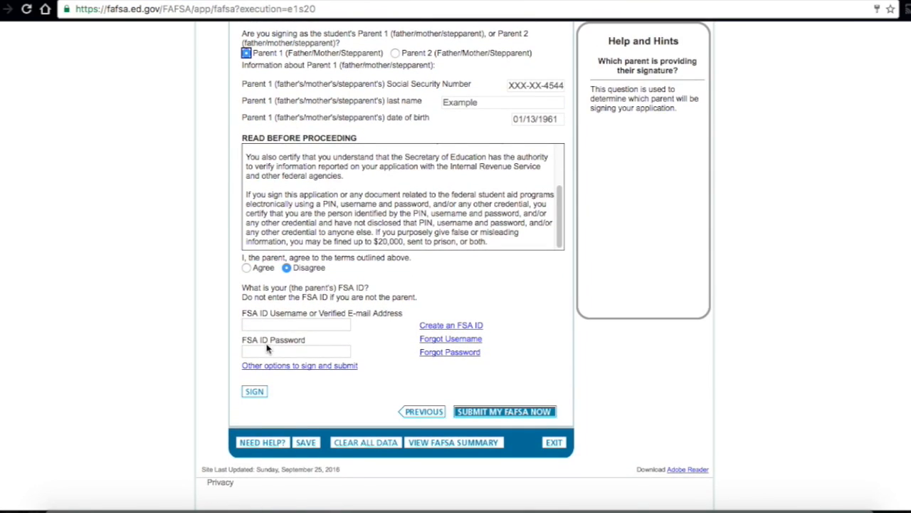
left_click(265, 324)
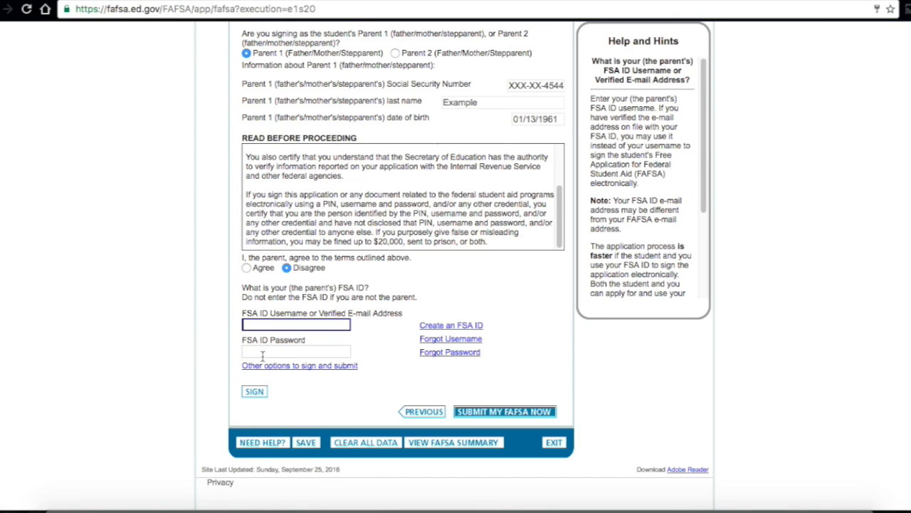
left_click(246, 267)
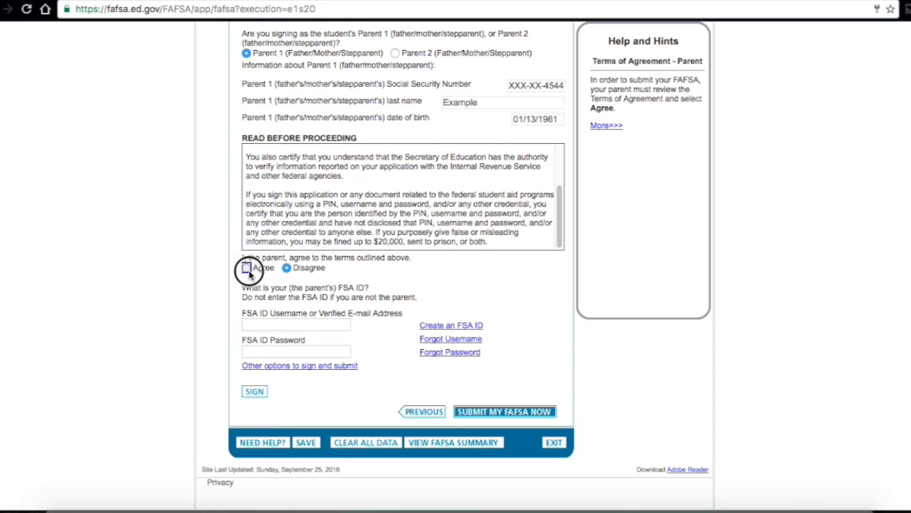
left_click(261, 348)
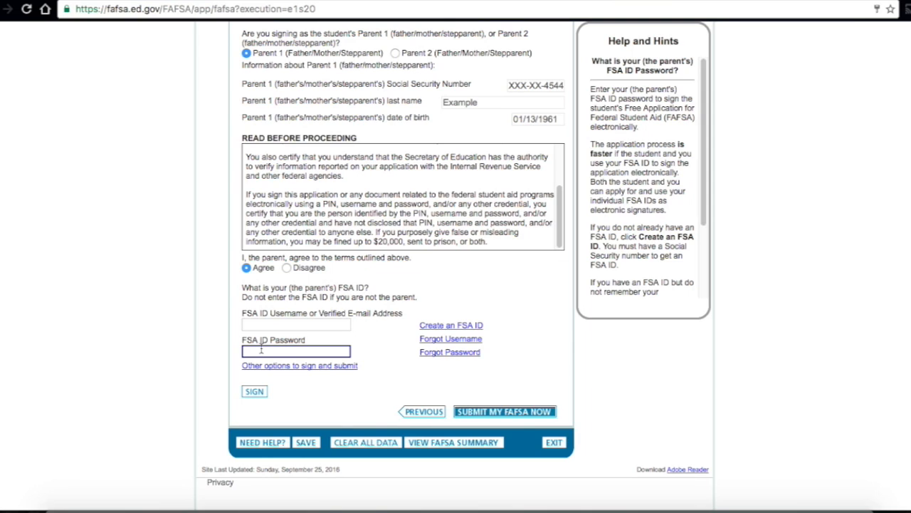
Save the application progress with SAVE.
scroll(261, 349, "down", 1)
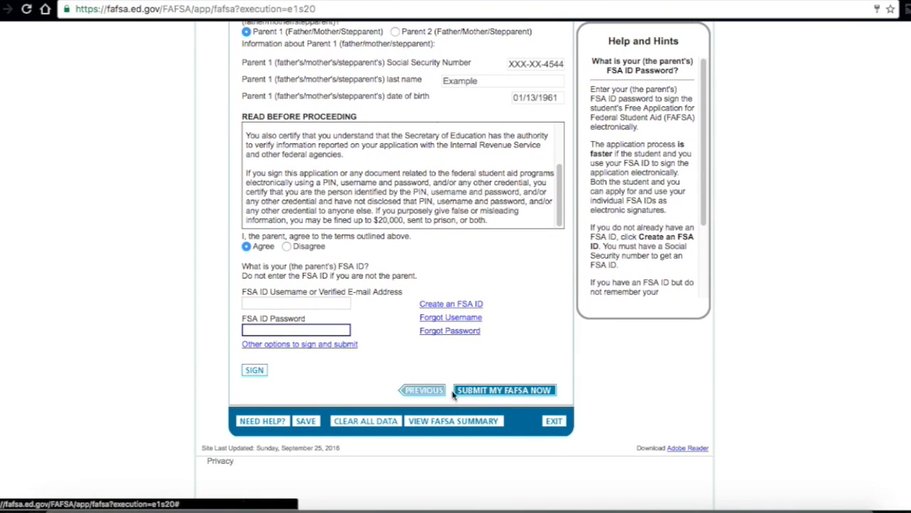
left_click(305, 423)
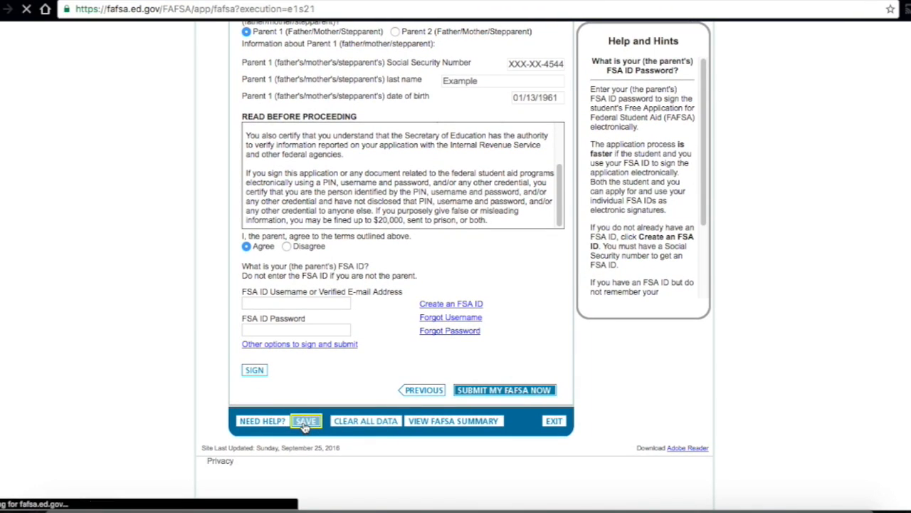
scroll(329, 403, "down", 3)
scroll(329, 403, "down", 10)
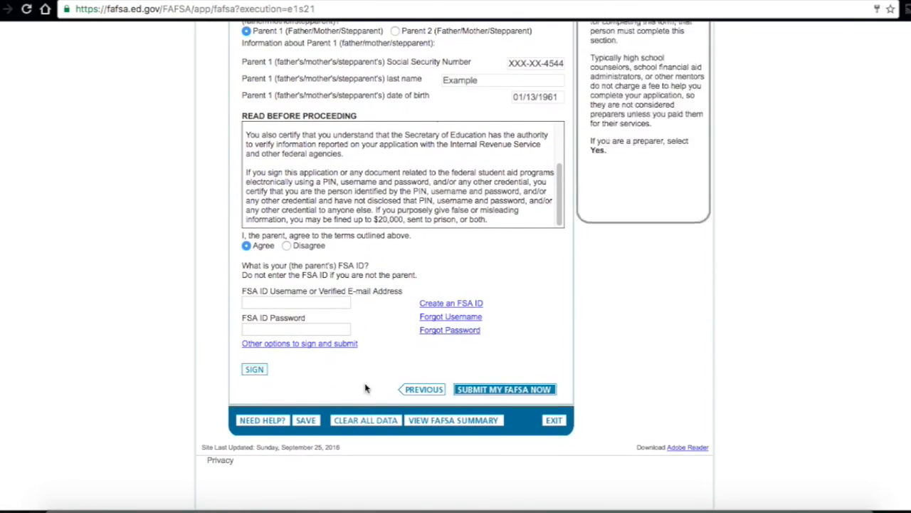
left_click_drag(473, 390, 453, 356)
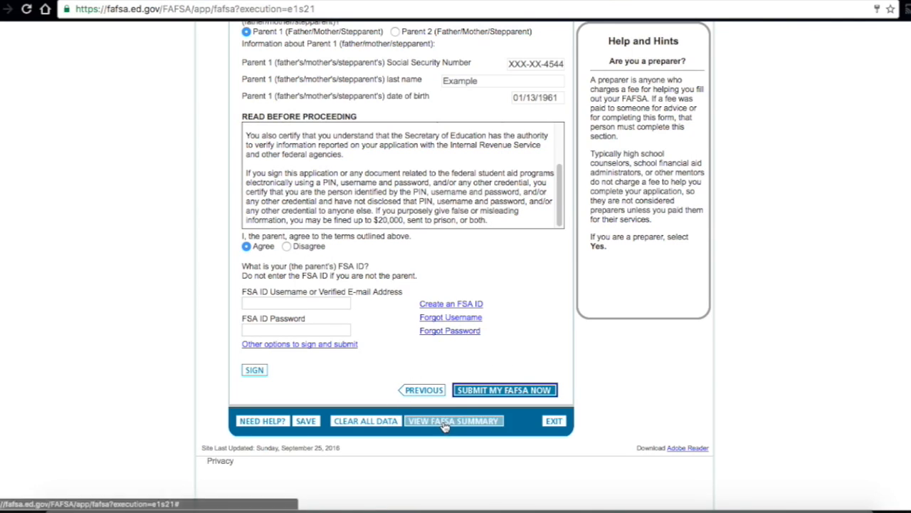
Cancel the exit warning and save the application before leaving.
left_click(563, 424)
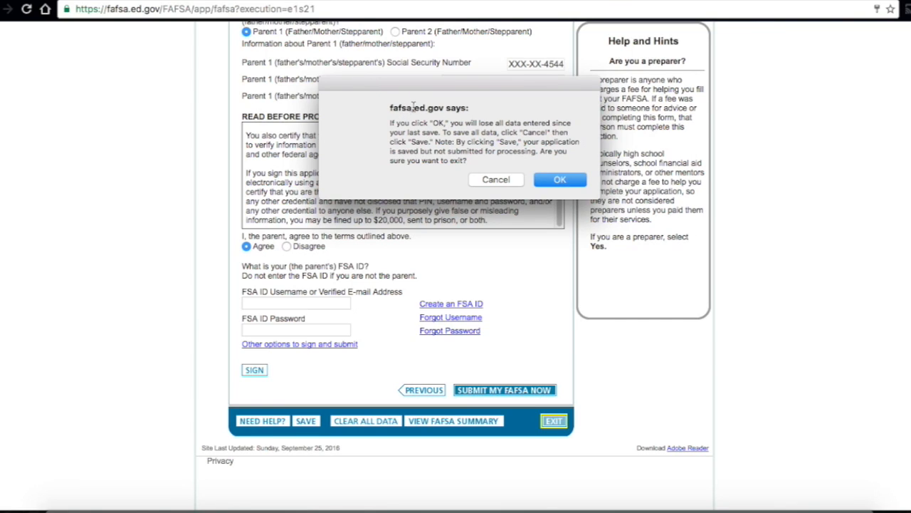
left_click(509, 181)
left_click(305, 422)
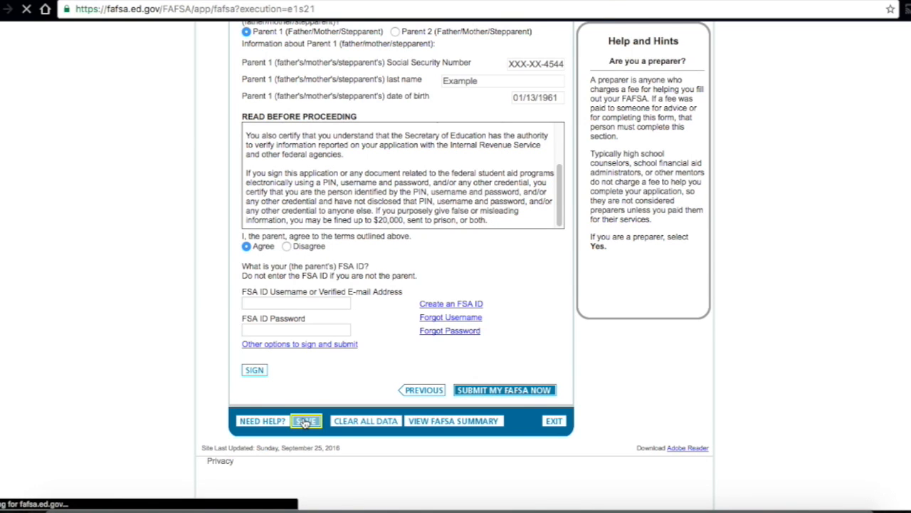
Exit the application, confirming with OK in the leave dialog.
scroll(445, 353, "down", 4)
scroll(445, 352, "down", 6)
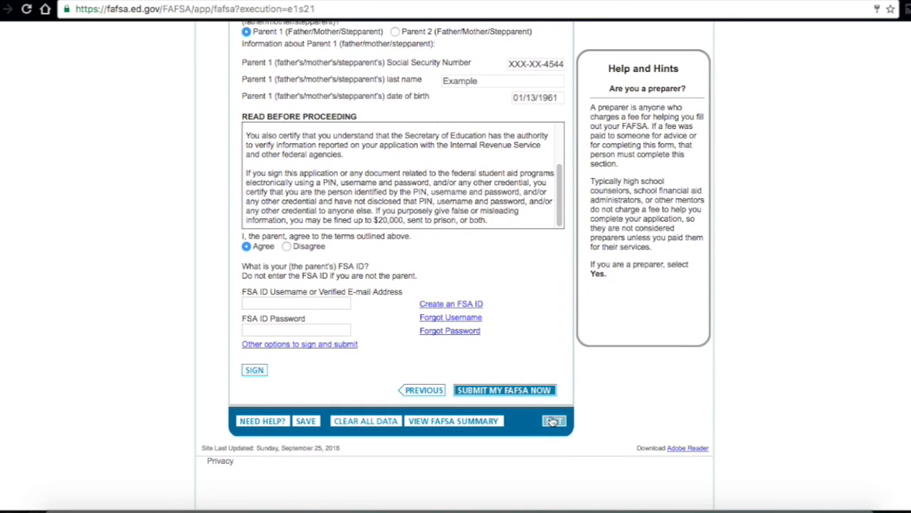
left_click(552, 420)
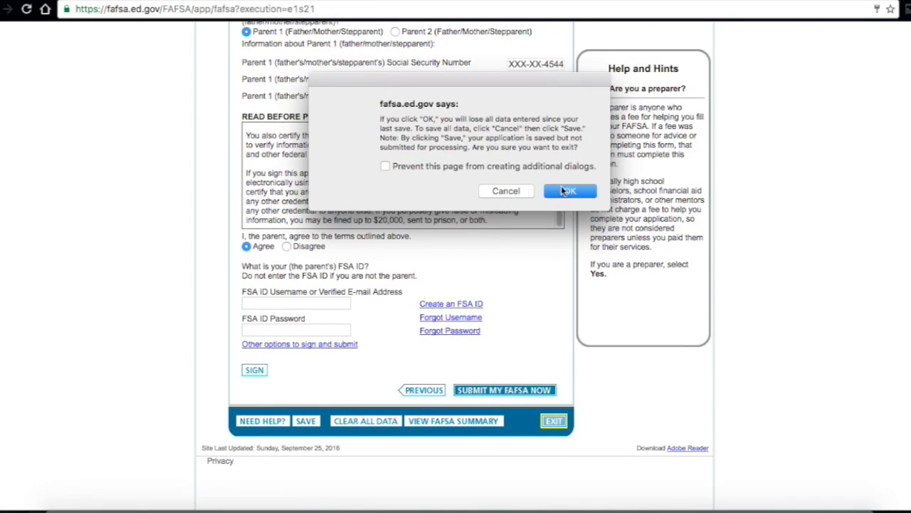
left_click(567, 191)
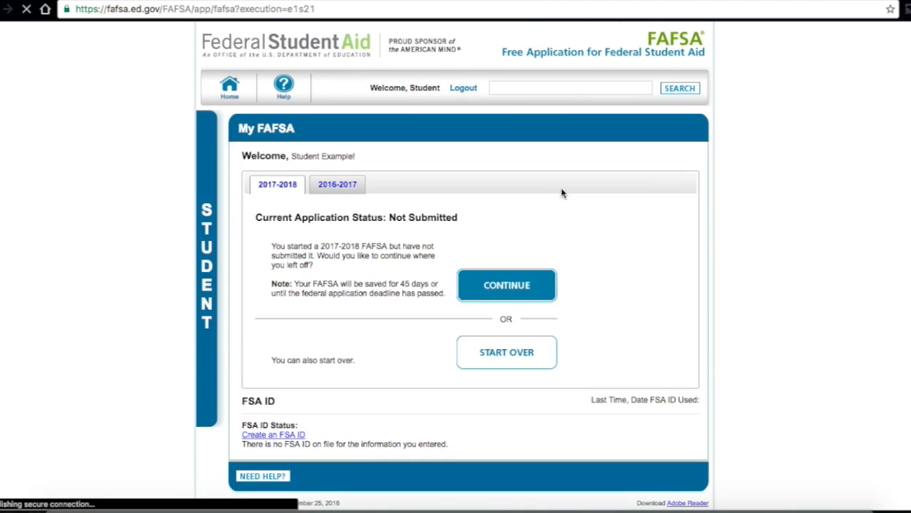
Log out from the My FAFSA header, returning to the fafsa.ed.gov home page.
scroll(561, 193, "down", 2)
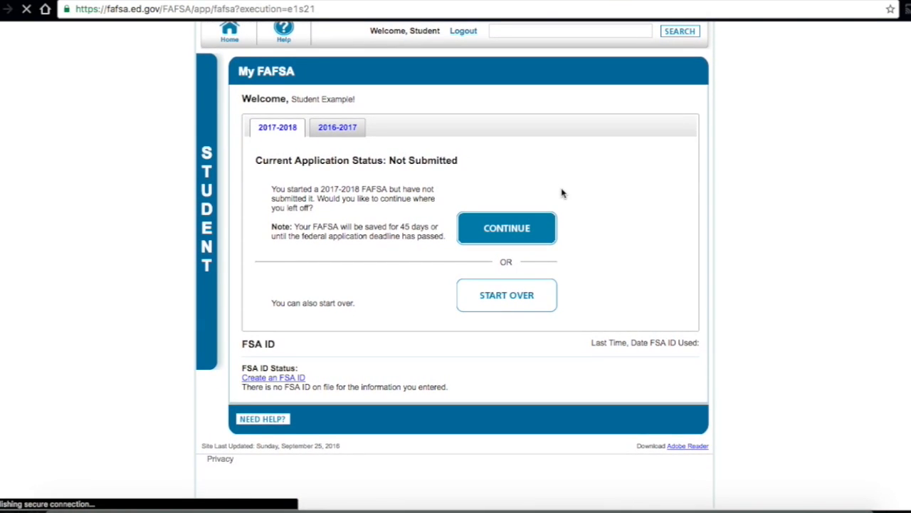
scroll(562, 193, "up", 2)
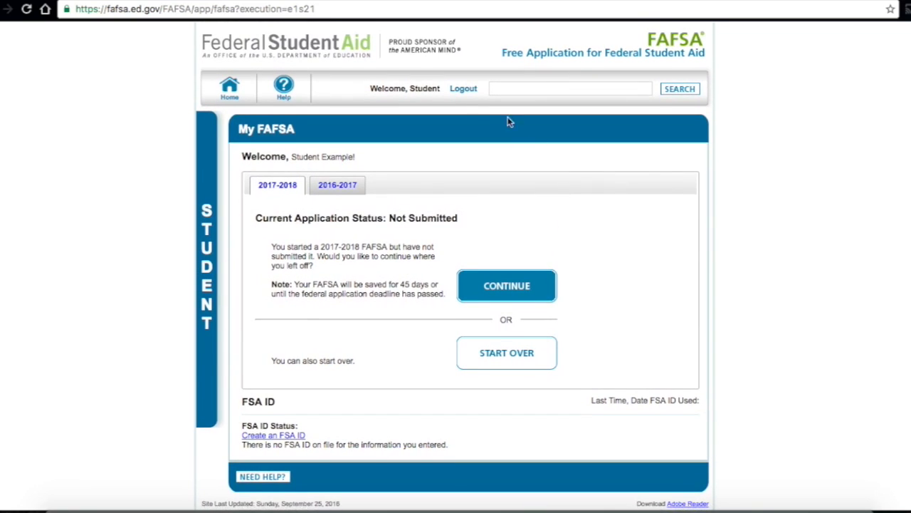
left_click(463, 89)
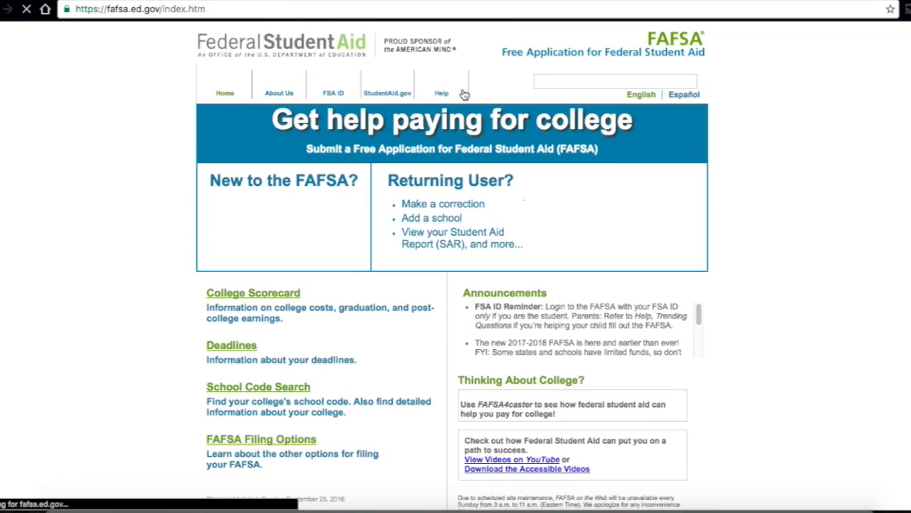
scroll(423, 233, "down", 1)
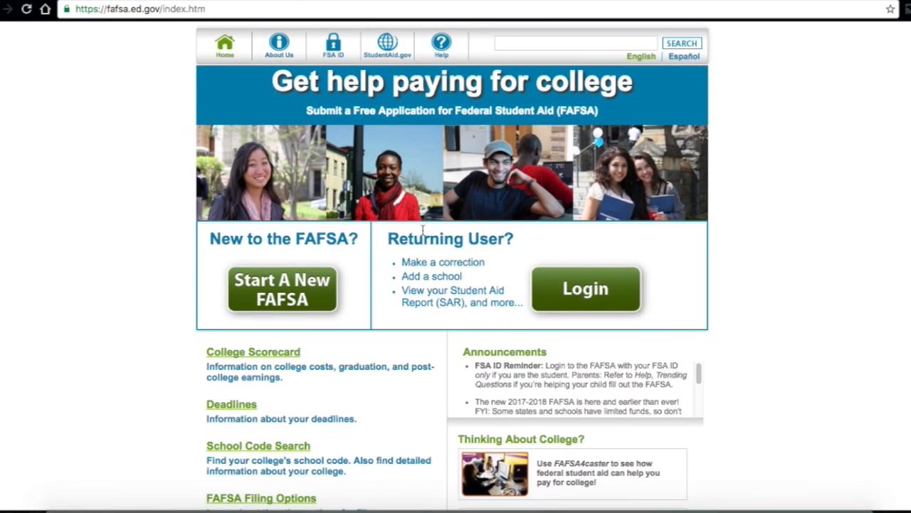